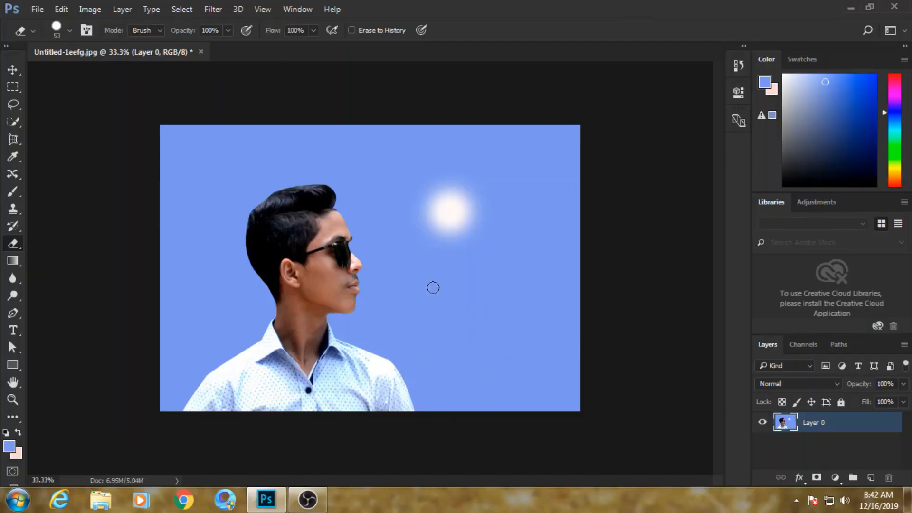
- Set the foreground colour to the blue sampled from the picture's background
left_click(10, 448)
left_click_drag(506, 89, 630, 95)
left_click(428, 306)
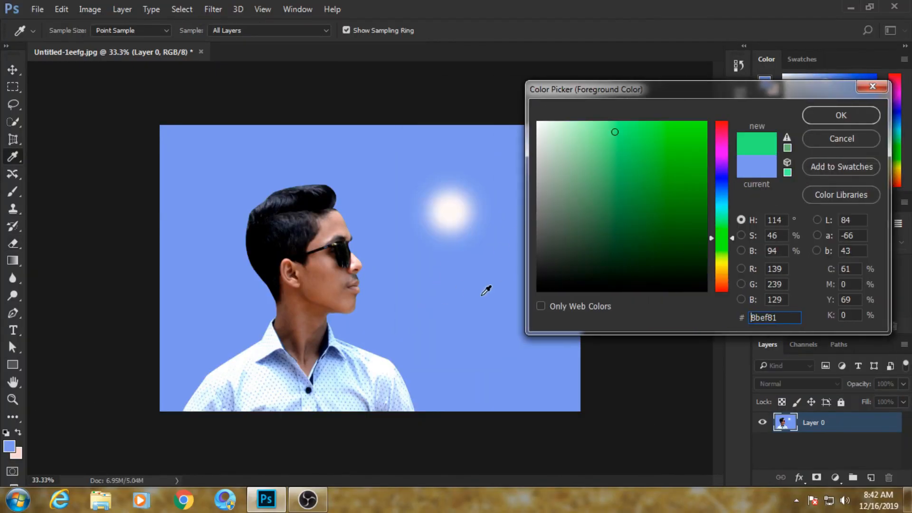
left_click(815, 121)
key("e")
- Add a gradient fill layer with the Foreground to Background preset, Radial style and reversed colours
left_click(842, 480)
left_click(802, 205)
left_click(733, 127)
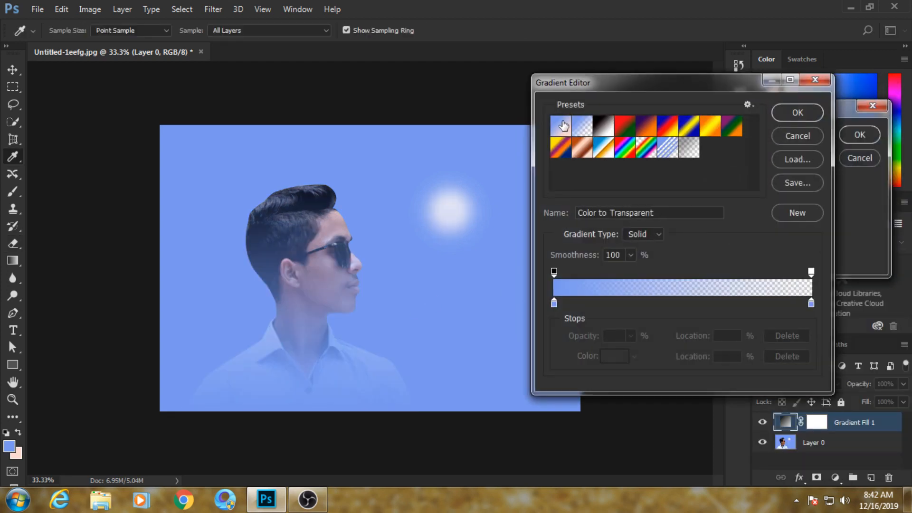
left_click(567, 124)
double_click(563, 126)
left_click(599, 169)
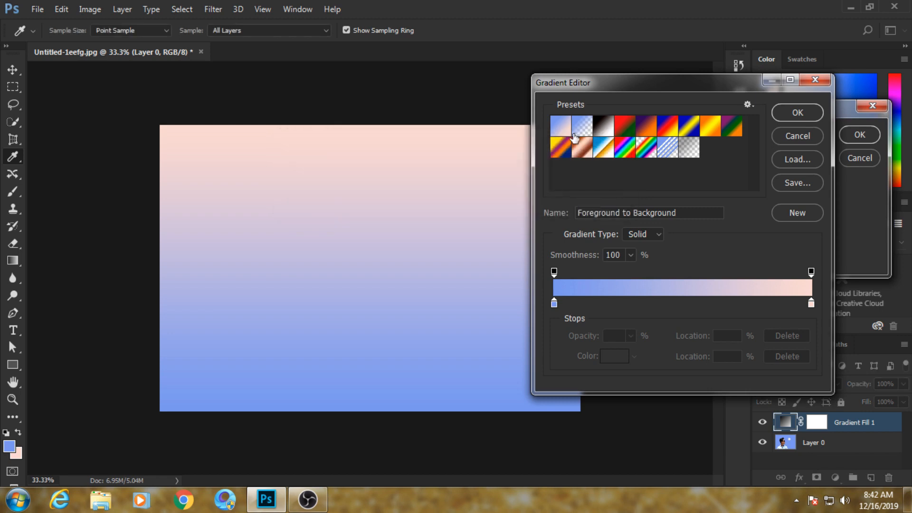
left_click(802, 115)
left_click(756, 156)
left_click(751, 178)
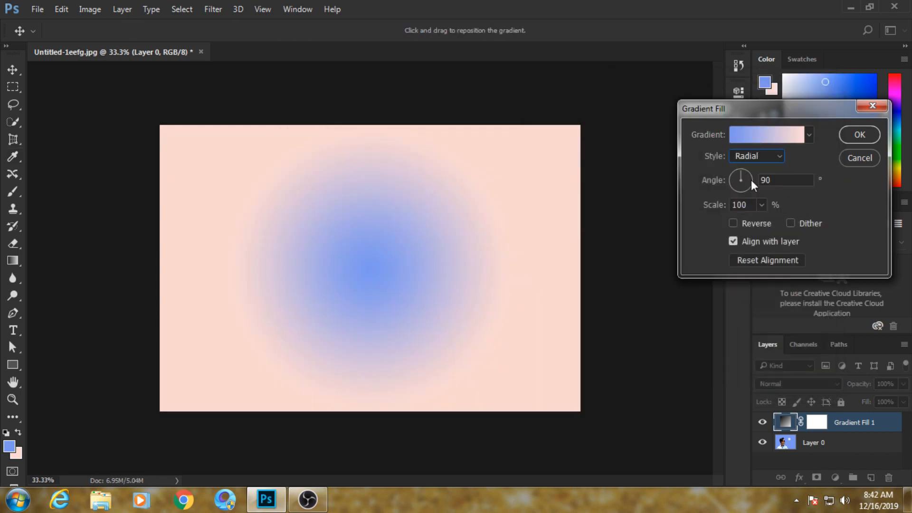
left_click(734, 224)
- Scale the gradient to 122% and centre its glow over the sun spot in the upper right of the picture
left_click_drag(360, 247, 440, 206)
left_click(762, 205)
left_click_drag(765, 222, 763, 223)
left_click_drag(478, 218, 457, 209)
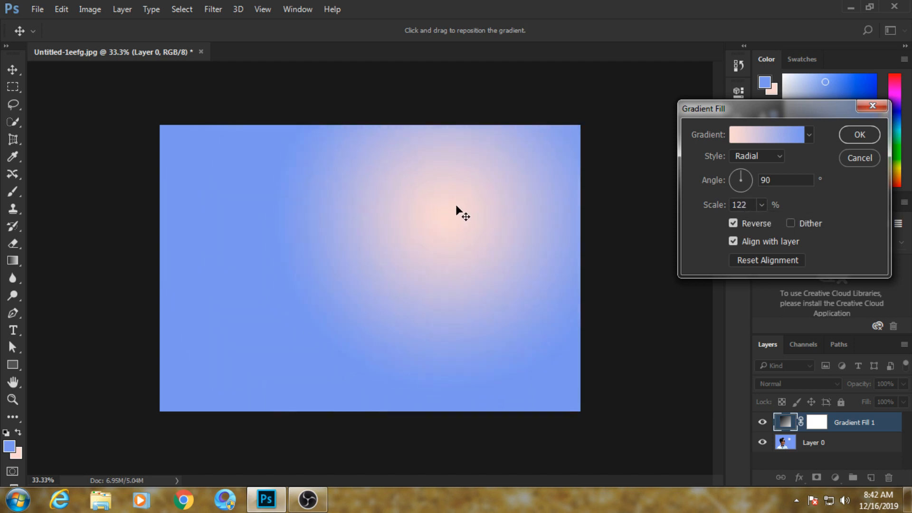
left_click(860, 135)
- Place the gradient fill layer below Layer 0 and mask Layer 0 to the man using the Quick Selection tool
left_click_drag(842, 422, 852, 445)
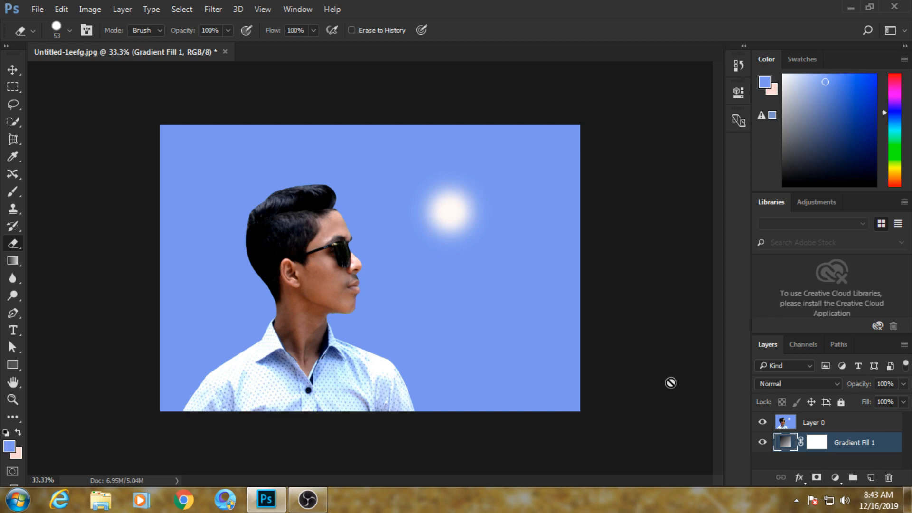
left_click(831, 425)
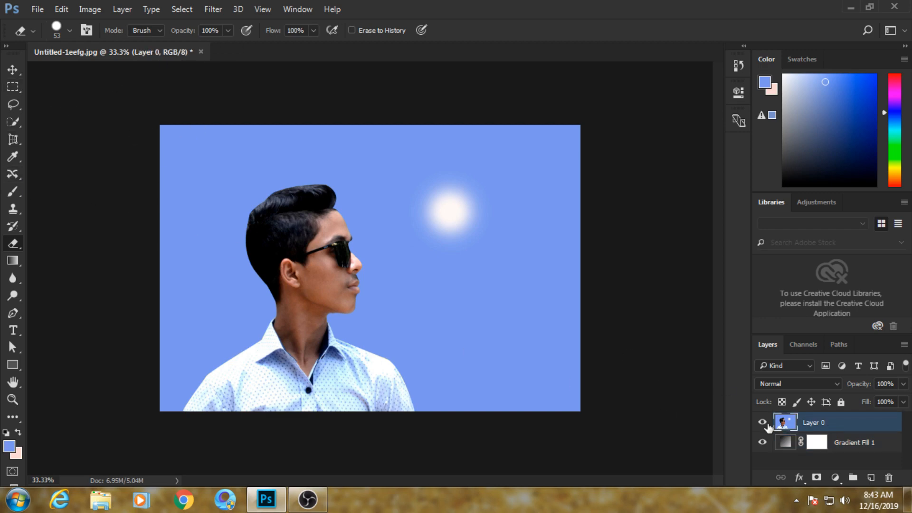
left_click(13, 138)
left_click(13, 87)
left_click(15, 122)
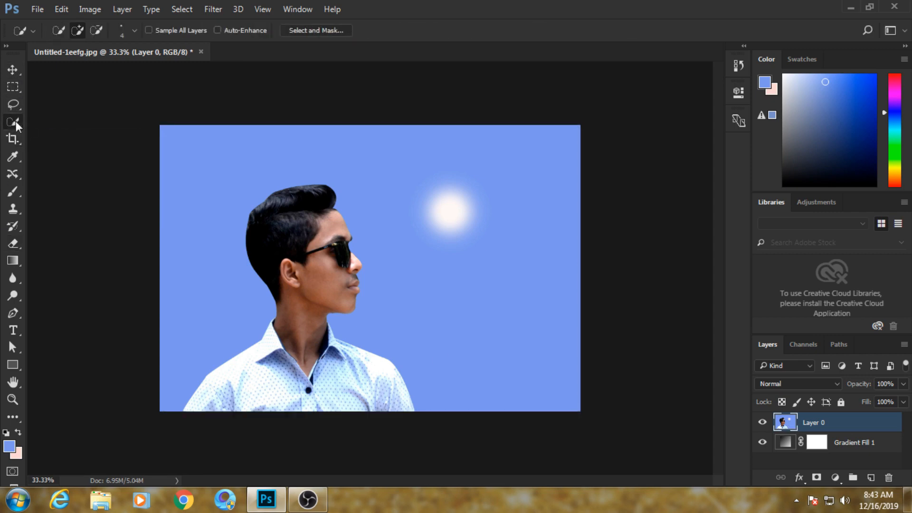
mouse_move(283, 210)
left_mouse_down()
mouse_move(342, 361)
mouse_move(269, 392)
mouse_move(241, 391)
left_mouse_up()
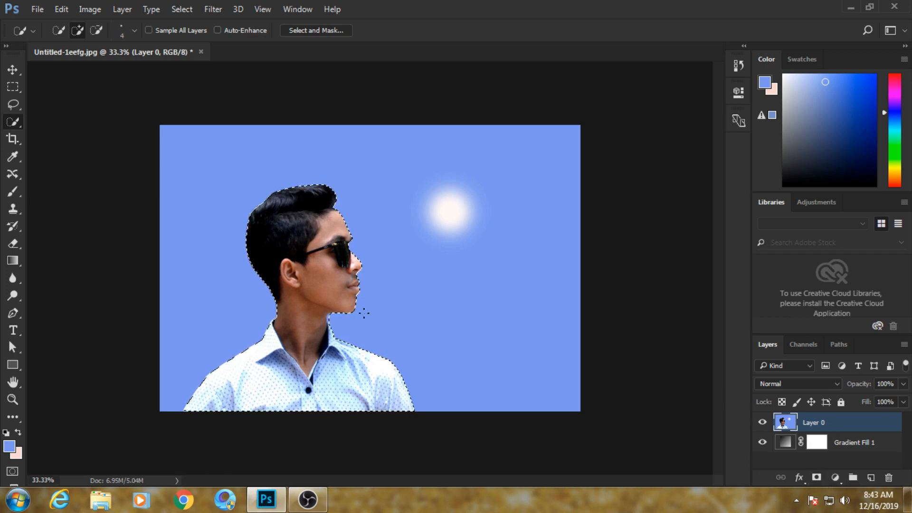
left_click(817, 477)
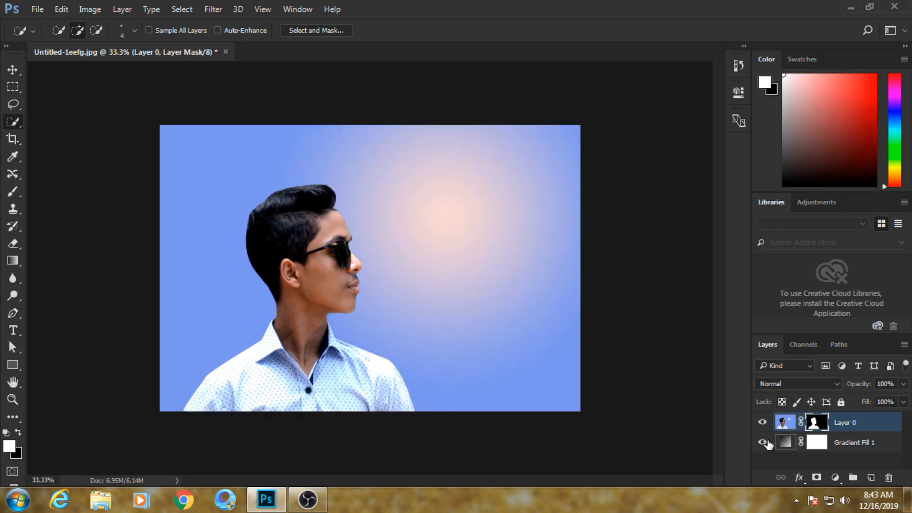
- Erase the leftover blue fringe under the chin from Layer 0's mask, hiding the gradient layer while doing so
left_click(762, 445)
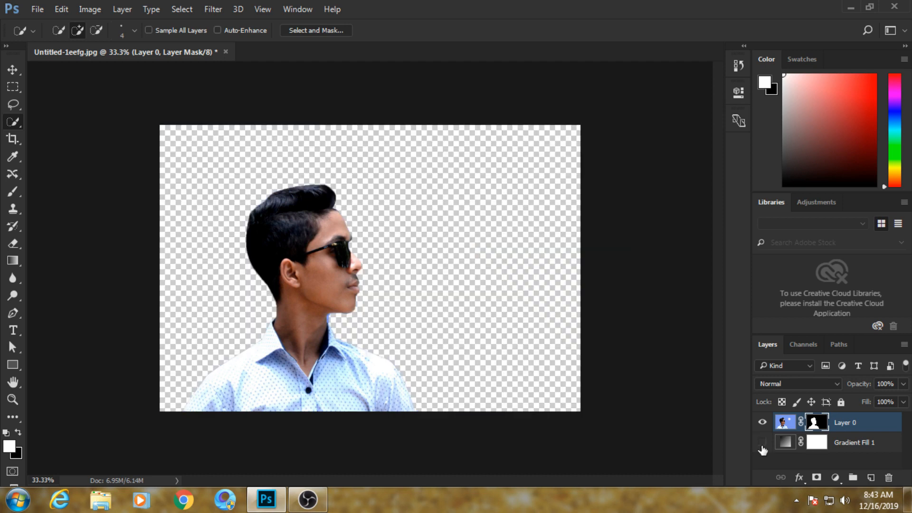
left_click(13, 243)
left_click(340, 292, "ctrl")
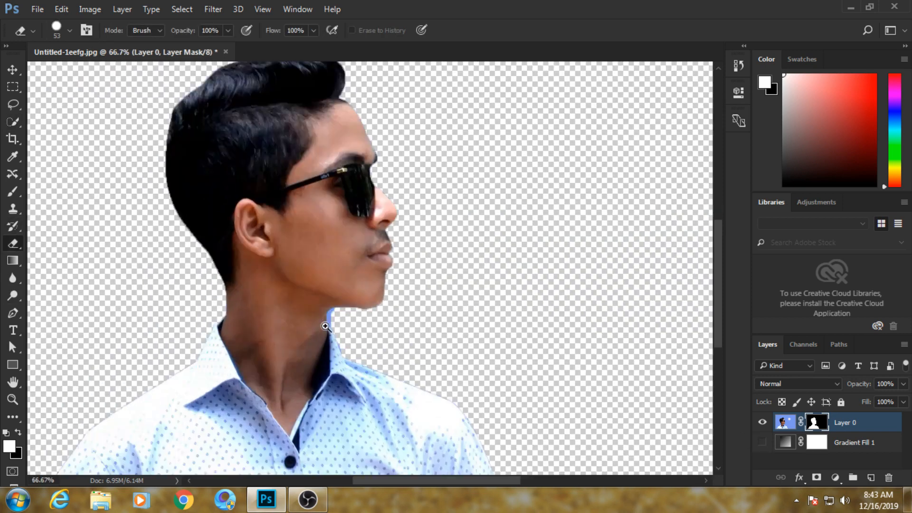
left_click(347, 318, "ctrl")
left_click_drag(326, 314, 347, 363)
left_click(380, 351, "ctrl+alt")
left_click(381, 334, "ctrl+alt")
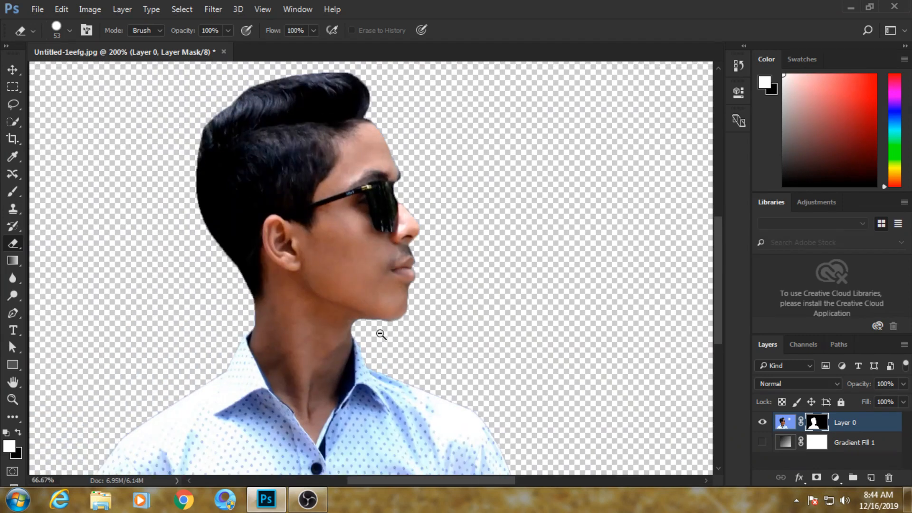
left_click(381, 334, "ctrl+alt")
left_click(380, 334, "ctrl+alt")
left_click(394, 279, "ctrl")
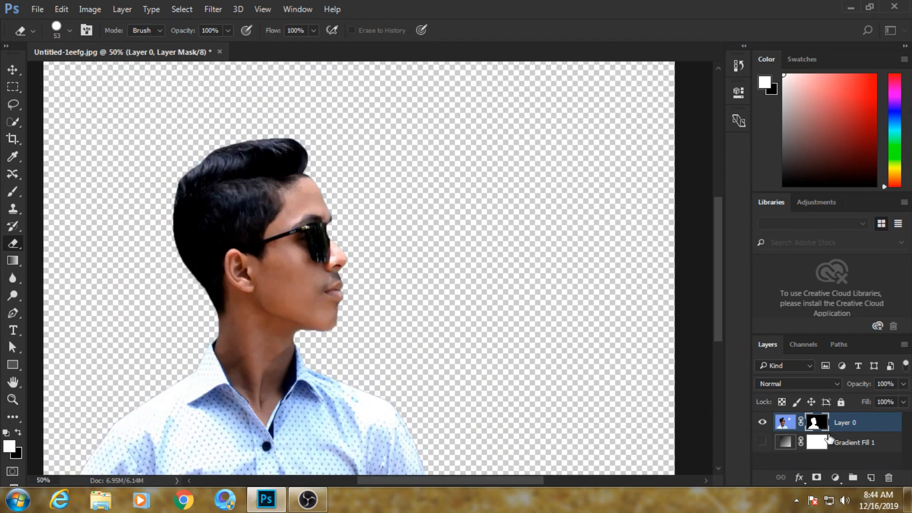
left_click(440, 366, "ctrl+alt")
left_click(763, 442)
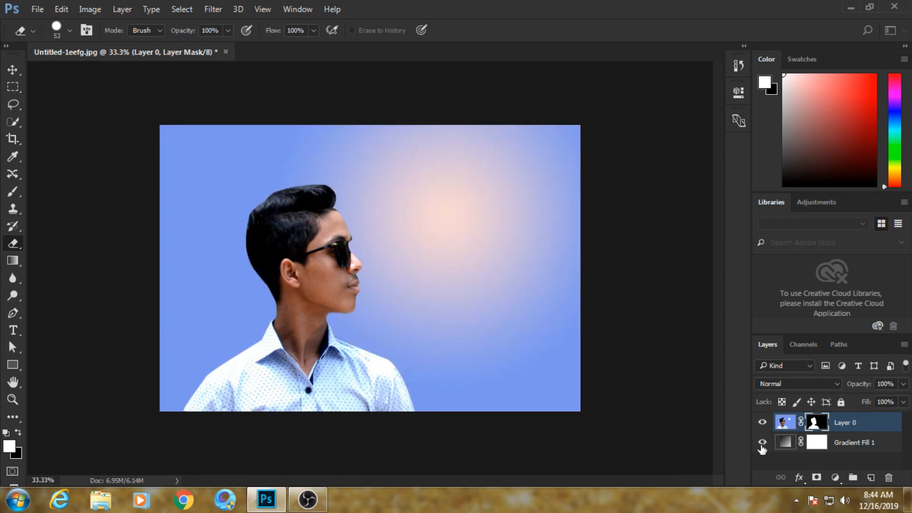
left_click(762, 444)
left_click(762, 443)
- Narrow Layer 0 slightly and shift the man toward the left edge of the picture, applying the transform
left_click(871, 442)
left_click(860, 423)
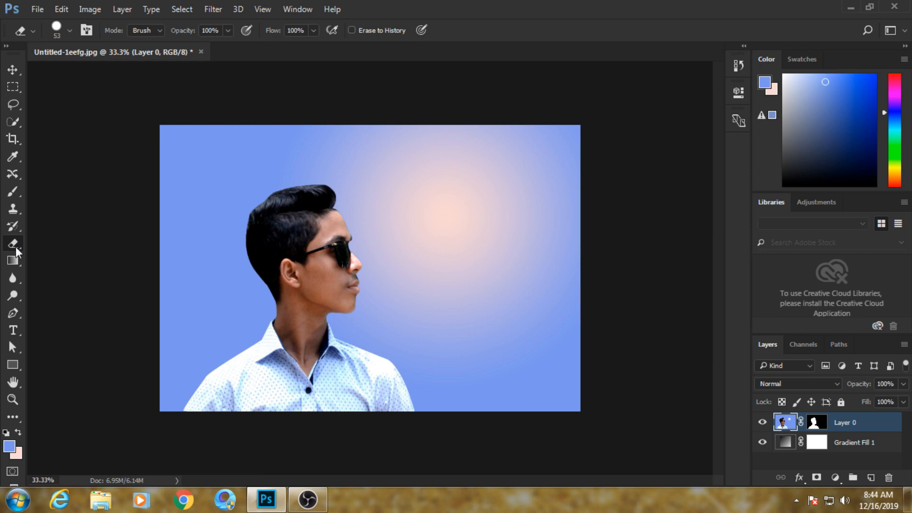
left_click(13, 69)
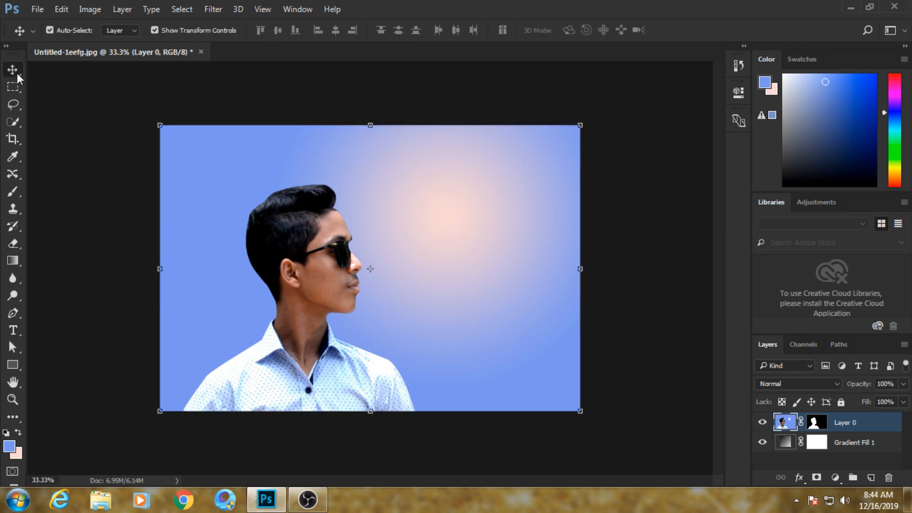
mouse_move(306, 269)
left_mouse_down()
mouse_move(286, 264)
mouse_move(299, 269)
left_mouse_up()
left_click_drag(570, 269, 560, 269)
left_click(13, 139)
left_click(352, 188)
key("v")
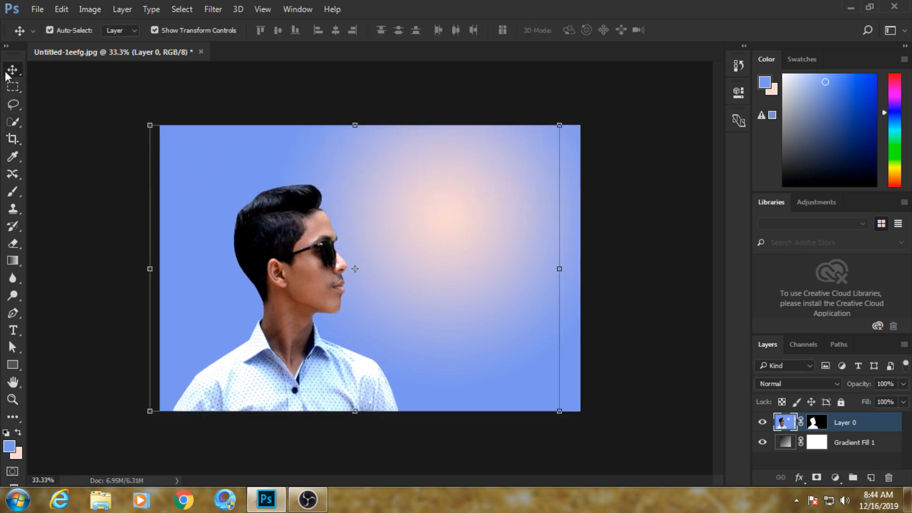
- Transform Layer 0 to about 97.88% width and 106.07% height, keeping the man's shirt on the bottom edge, and apply it
left_click_drag(561, 271, 553, 268)
left_click_drag(354, 125, 355, 112)
left_click_drag(554, 113, 540, 124)
left_click_drag(489, 142, 491, 150)
left_click_drag(540, 125, 550, 108)
left_click_drag(479, 171, 475, 170)
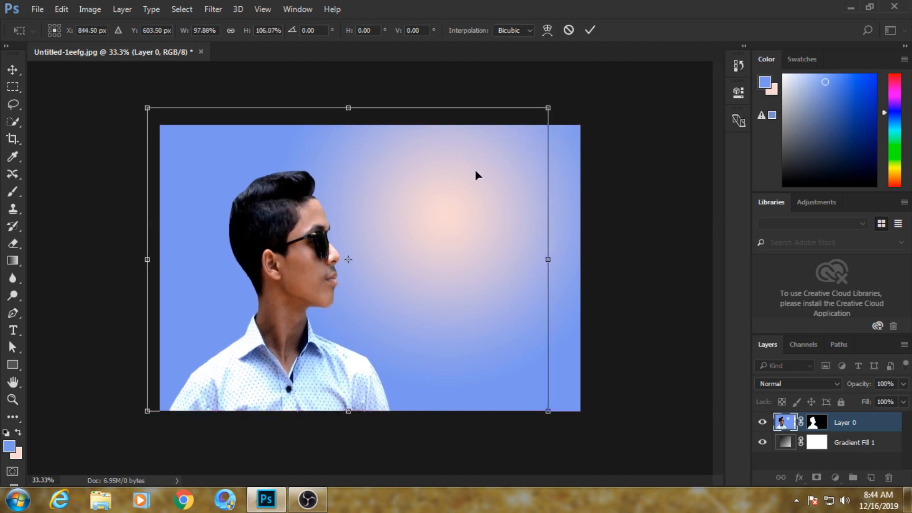
left_click(594, 29)
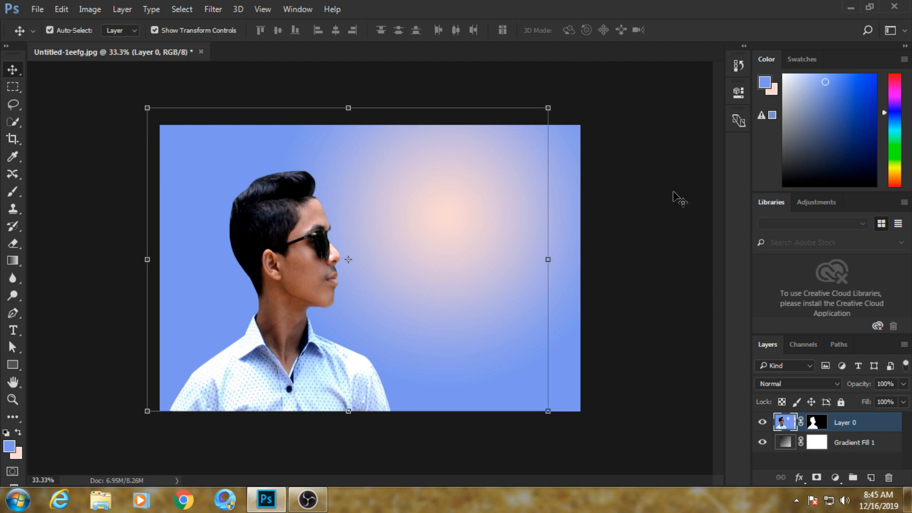
- Duplicate Layer 0, apply the layer mask on the copy and hide the original Layer 0
left_click_drag(858, 424, 870, 477)
left_click(815, 422)
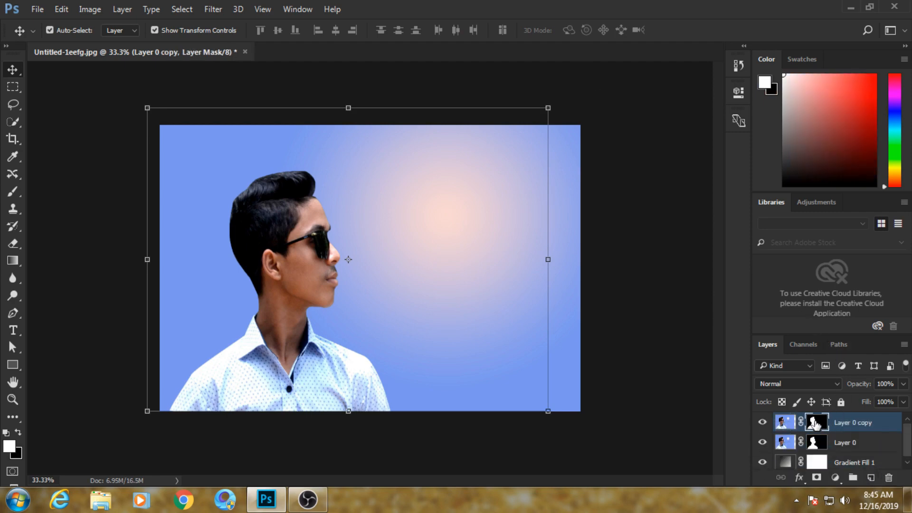
right_click(815, 423)
left_click(769, 321)
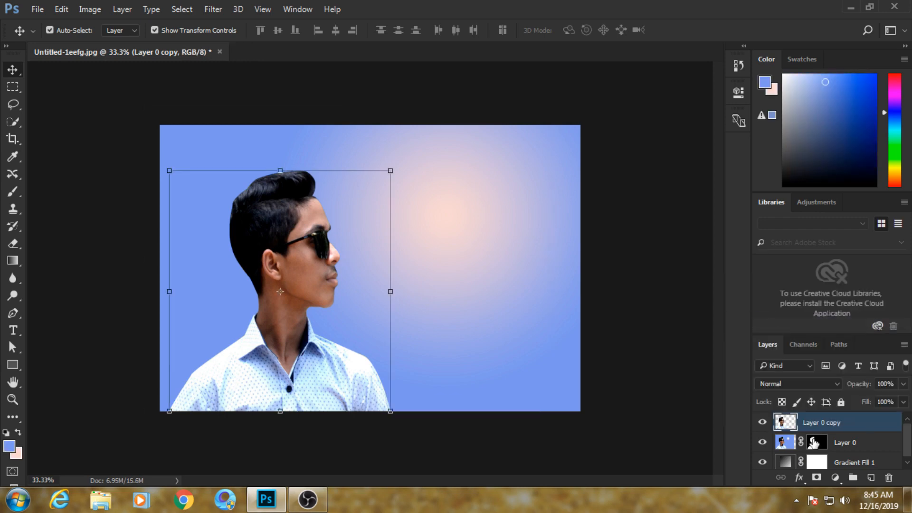
left_click(763, 442)
left_click(15, 313)
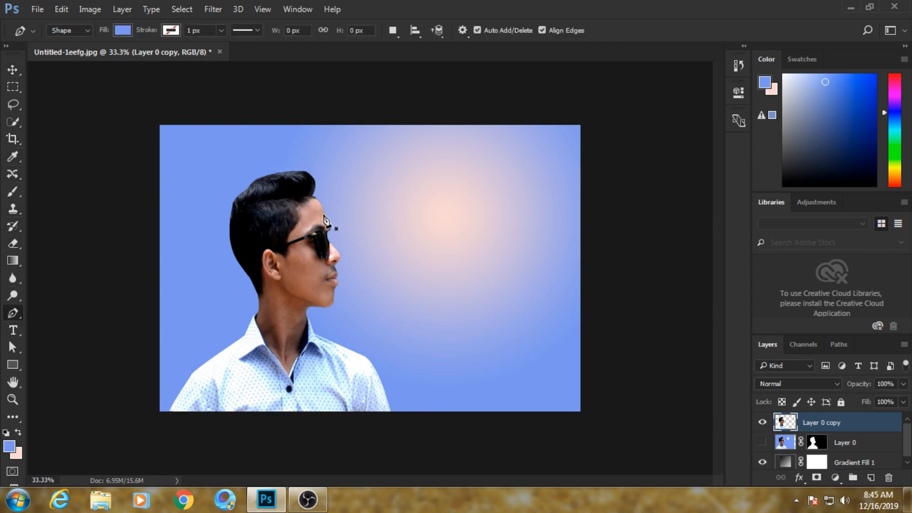
scroll(330, 216, "up", 2)
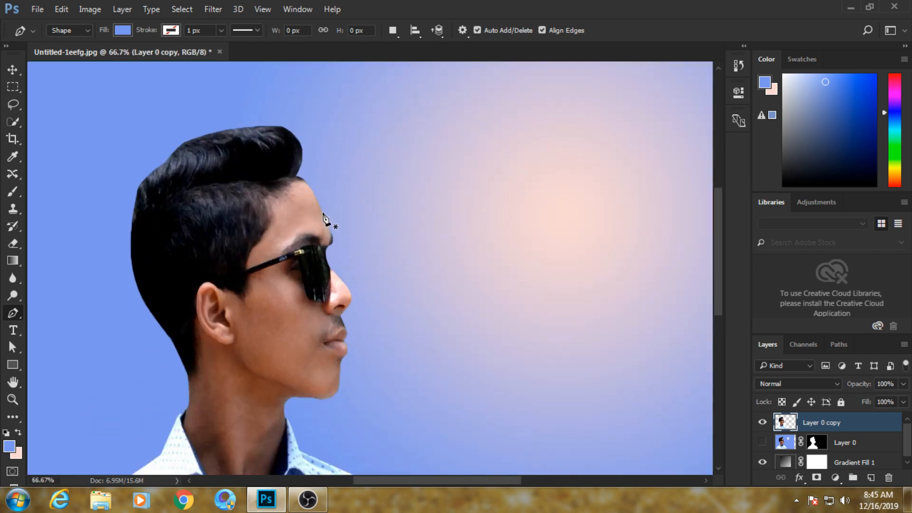
left_click(323, 214)
left_click_drag(269, 248, 260, 302)
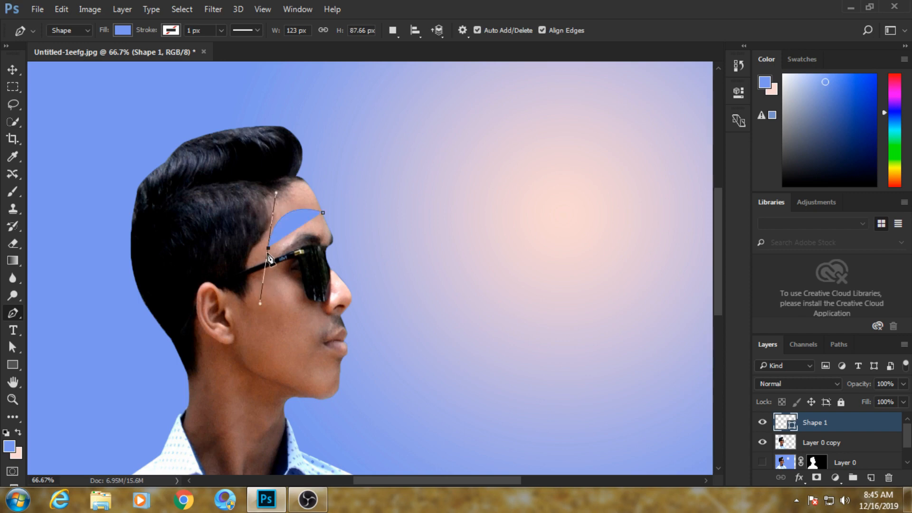
left_click(69, 30)
left_click(62, 51)
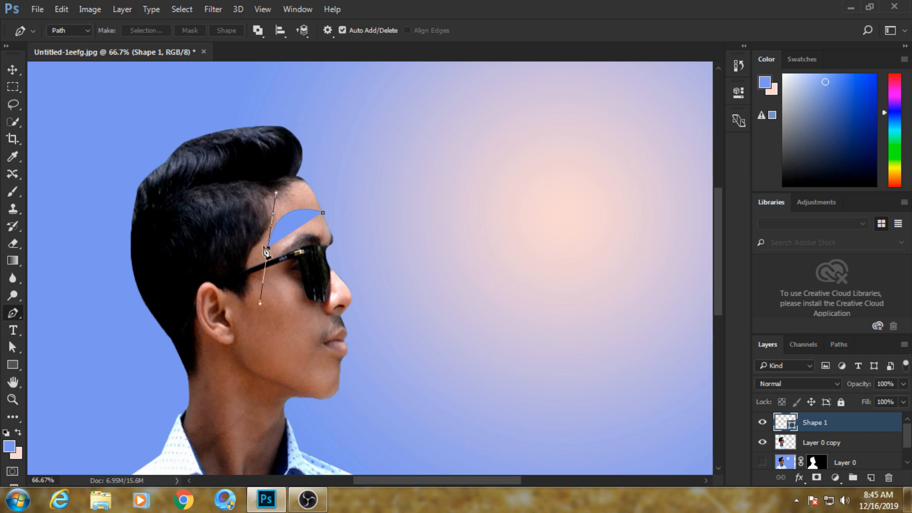
key("ctrl+z")
left_click_drag(279, 225, 276, 243)
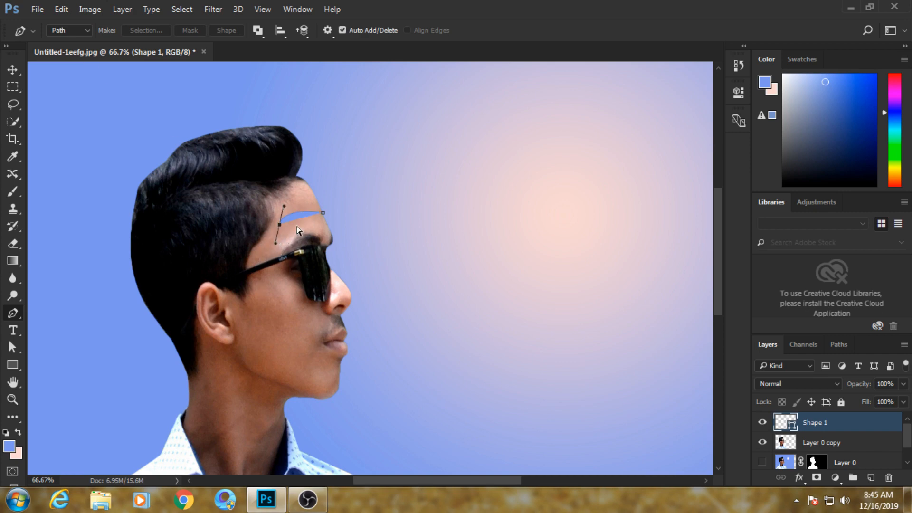
key("Delete")
- Draw a closed Pen path from the forehead down the cheek to the chin and back around the front of the face
left_click(71, 30)
left_click(74, 55)
left_click(321, 208)
left_click_drag(276, 255, 266, 258)
left_click(277, 230, "alt")
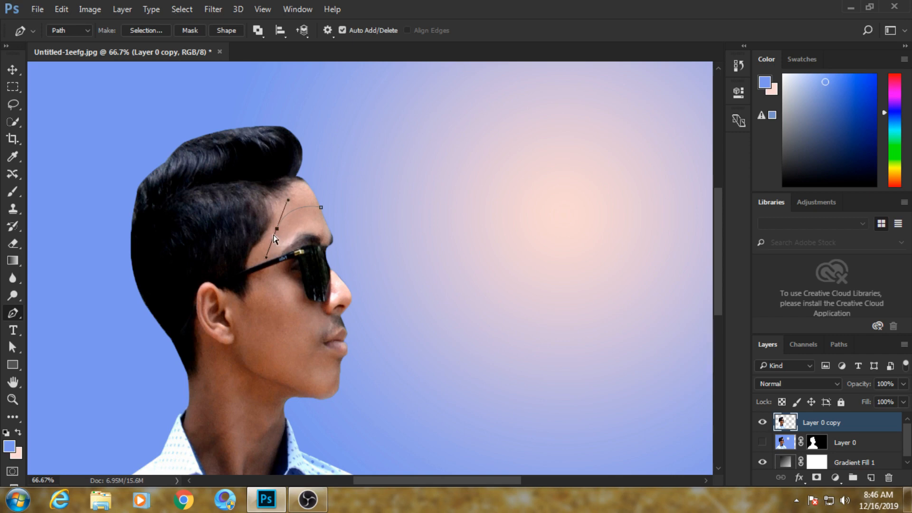
left_click(277, 229, "alt")
mouse_move(276, 371)
left_mouse_down()
mouse_move(329, 430)
mouse_move(315, 421)
mouse_move(301, 431)
mouse_move(309, 431)
mouse_move(299, 401)
mouse_move(277, 372)
left_mouse_up()
left_click_drag(385, 395, 424, 345)
left_click_drag(413, 307, 414, 281)
left_click_drag(394, 230, 380, 221)
left_click(321, 207)
- Turn the face path into a new selection with a 1-pixel feather and cut it to a new layer
right_click(305, 236)
left_click(408, 149)
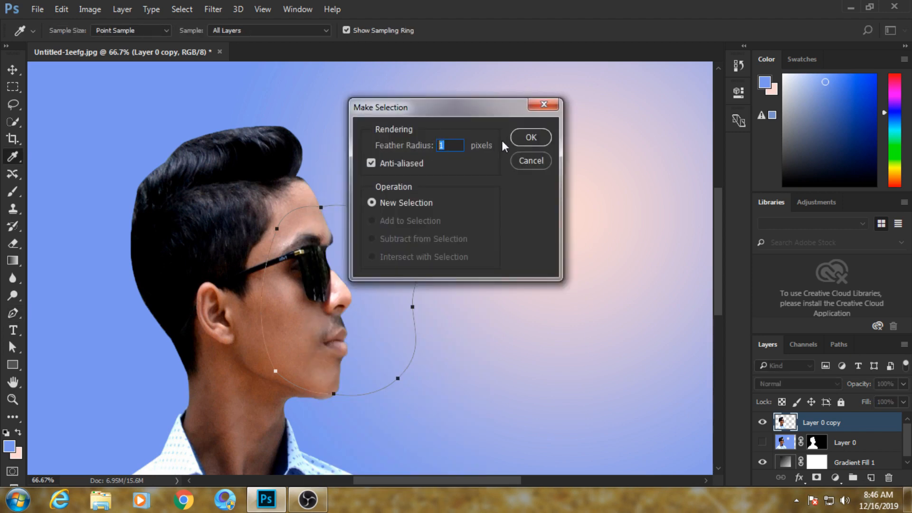
left_click(531, 137)
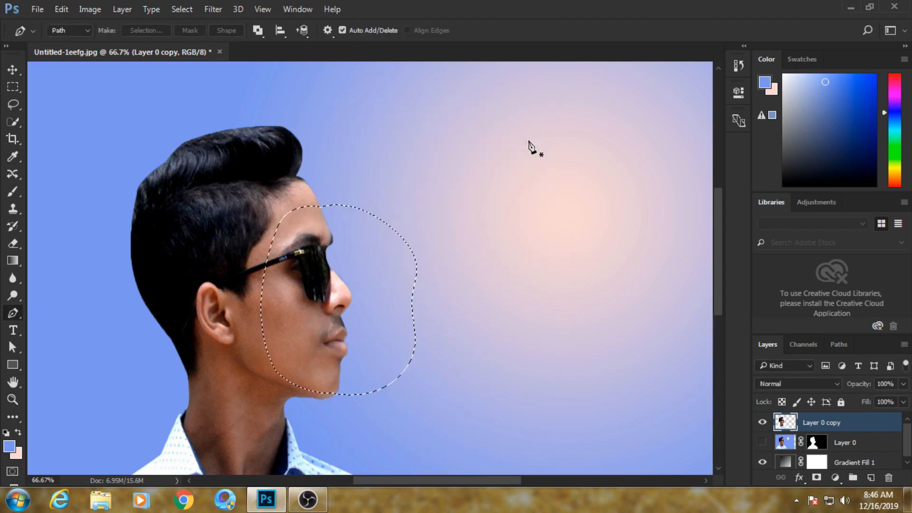
key("m")
right_click(307, 236)
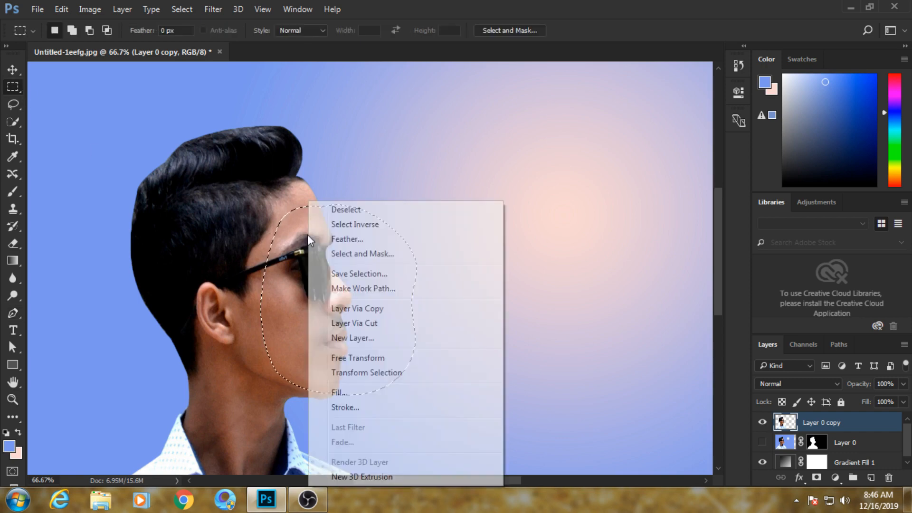
left_click(368, 324)
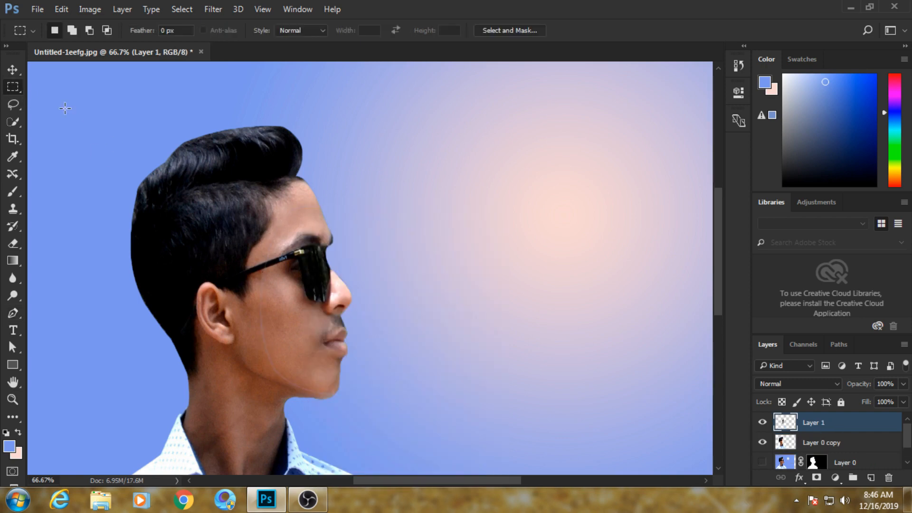
- Move the cut-out face away from the head, to the right over the gradient's glow
key("v")
left_click_drag(306, 323, 598, 295)
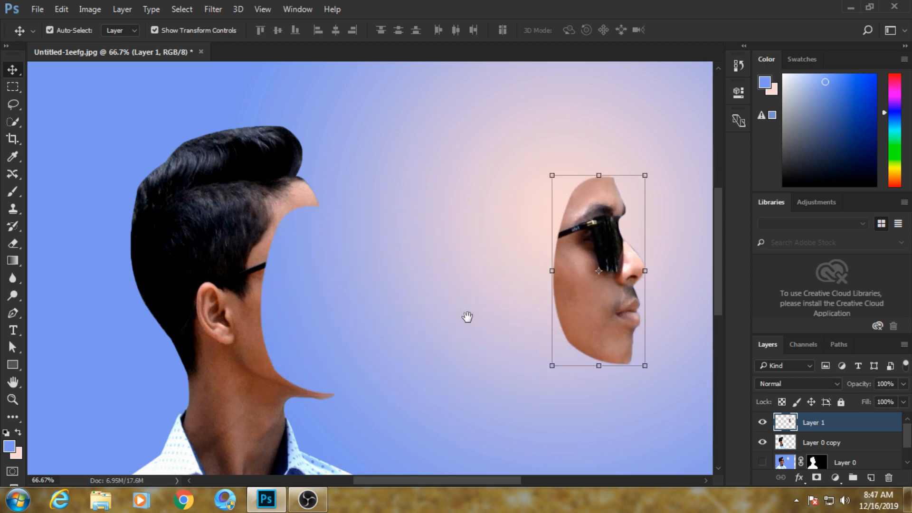
key("ctrl+minus")
key("ctrl+minus")
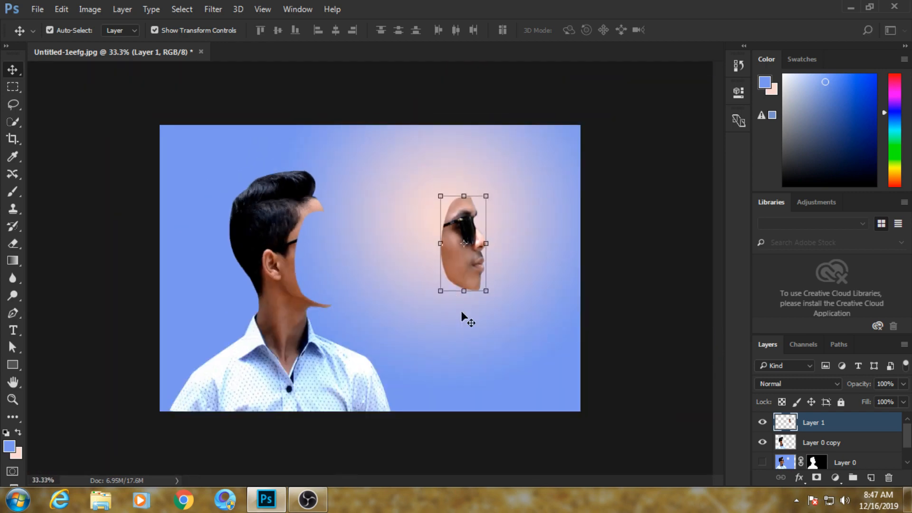
key("ctrl")
- Add a new empty layer and place it directly beneath Layer 0 copy
left_click(841, 448)
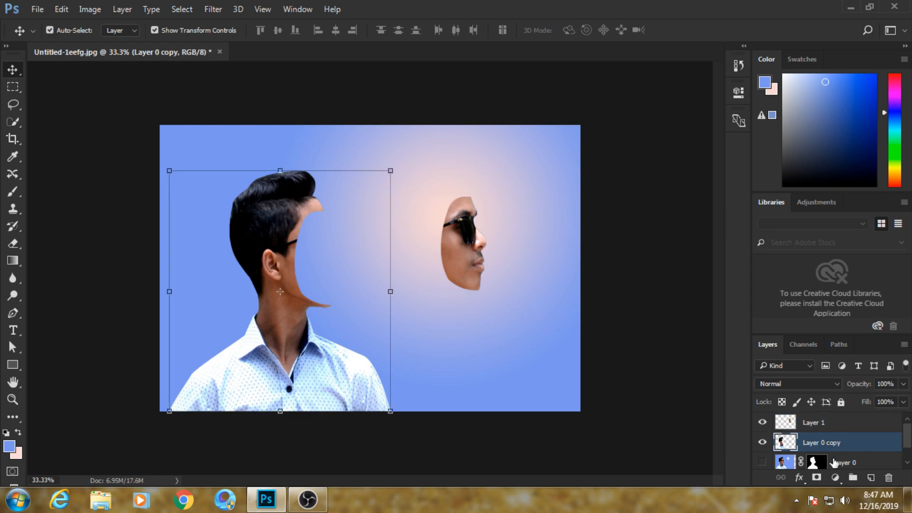
left_click(872, 478)
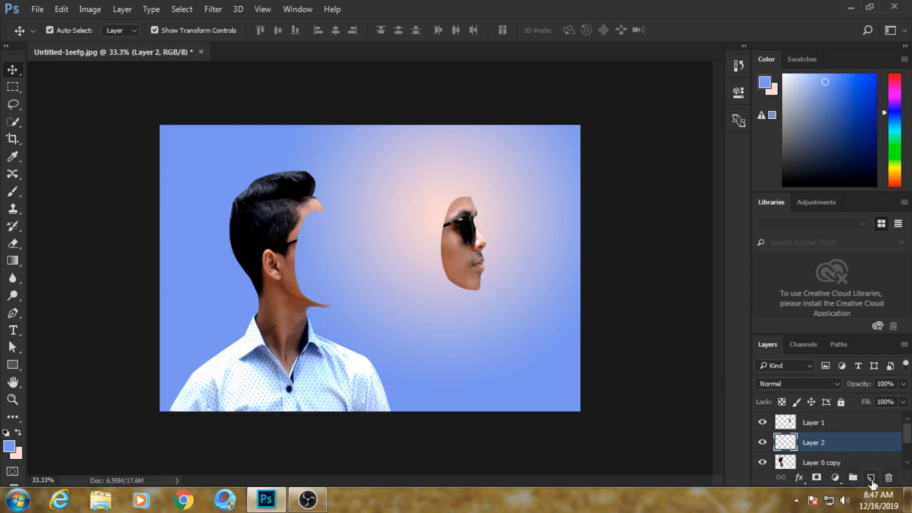
left_click_drag(842, 446, 853, 477)
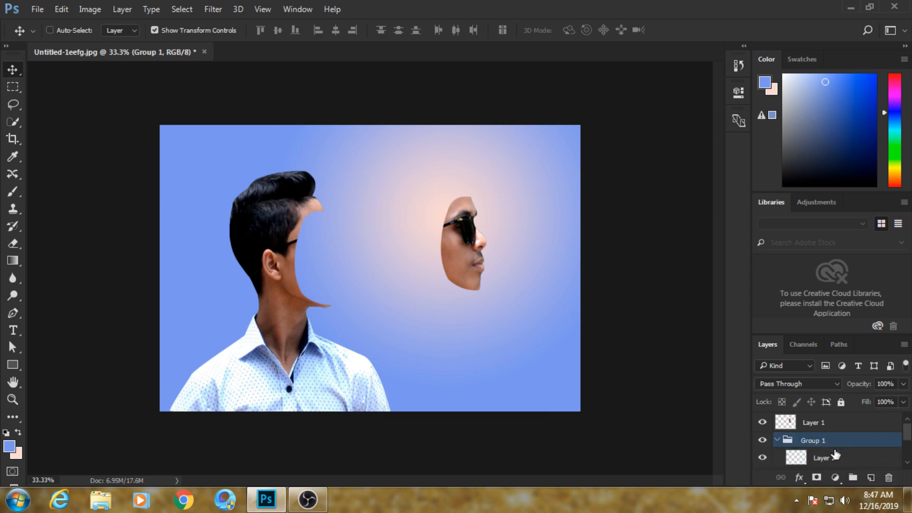
key("ctrl+z")
scroll(809, 450, "down", 1)
left_click_drag(828, 431, 835, 449)
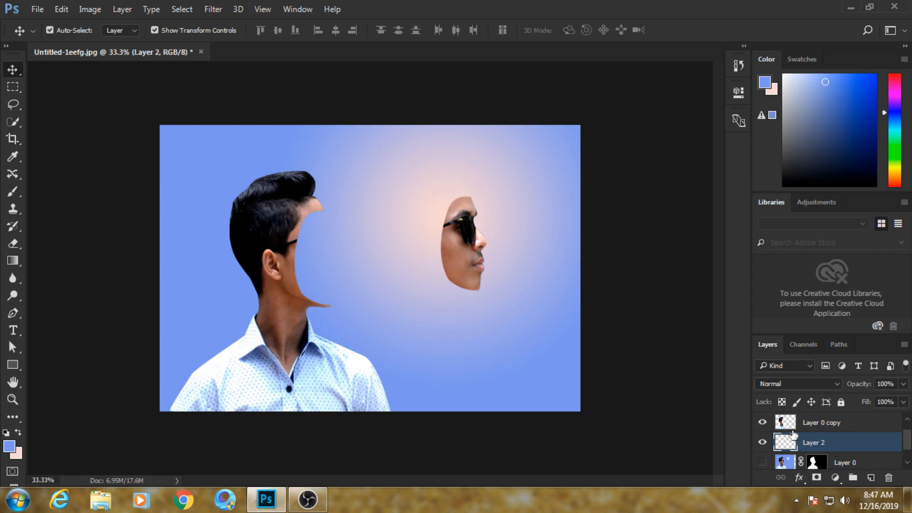
- With the Pen tool in Shape mode, draw the cavity's curved front edge from the forehead tip down to the chin tip
left_click(18, 316)
left_click(57, 312)
left_click(69, 31)
left_click(62, 38)
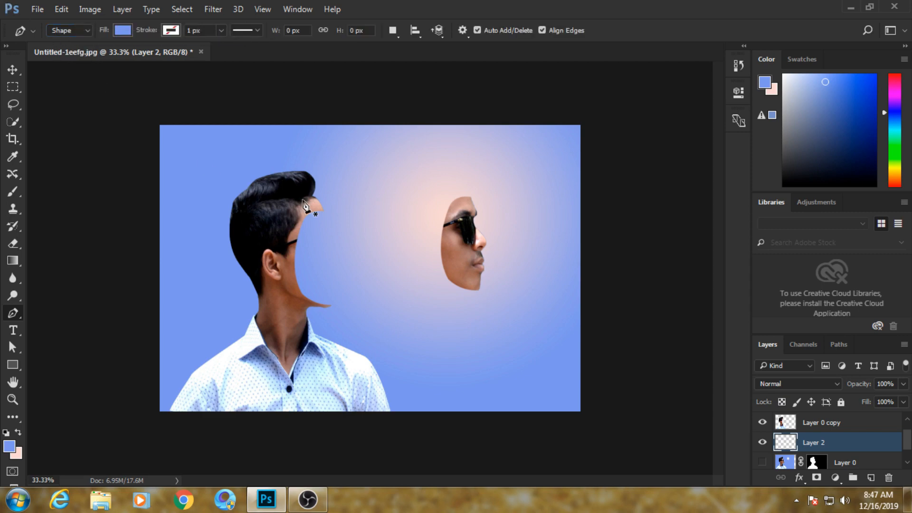
scroll(327, 219, "up", 2)
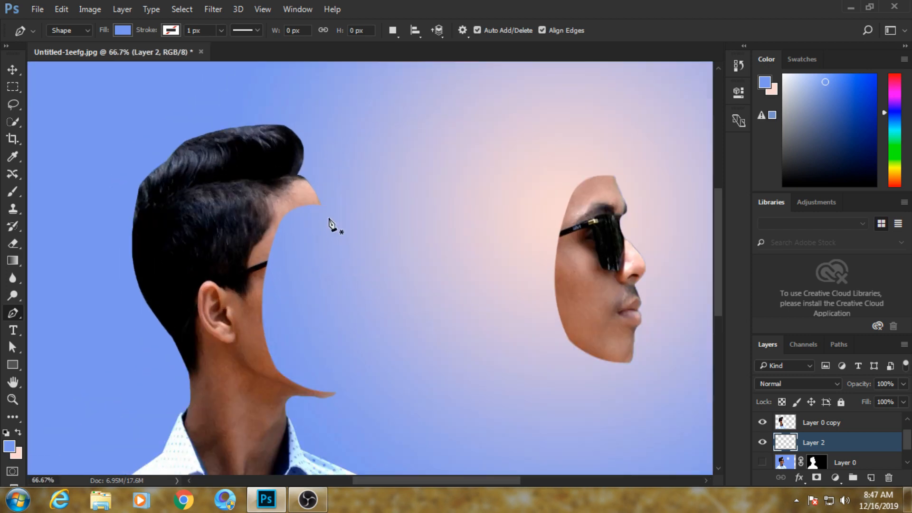
left_click(323, 208)
left_click_drag(301, 243, 301, 262)
left_click_drag(299, 312, 305, 338)
left_click_drag(337, 395, 369, 399)
left_click(321, 397)
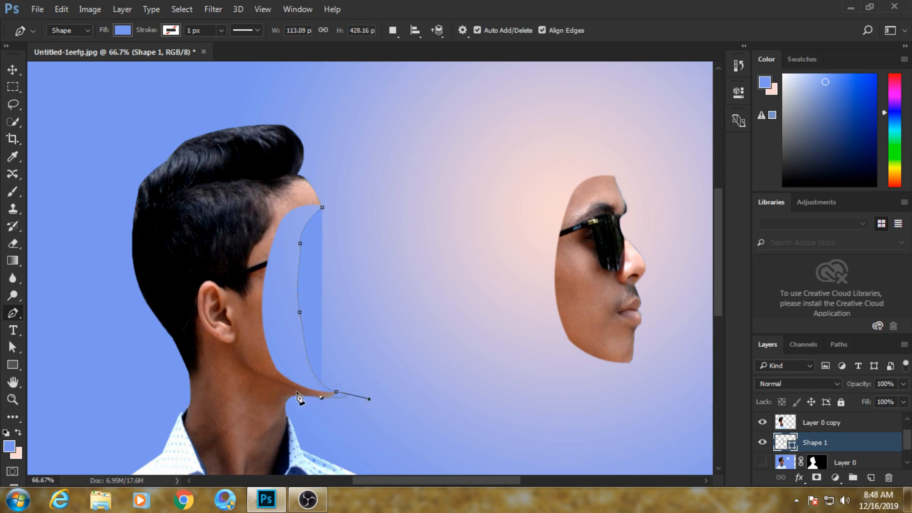
key("ctrl+z")
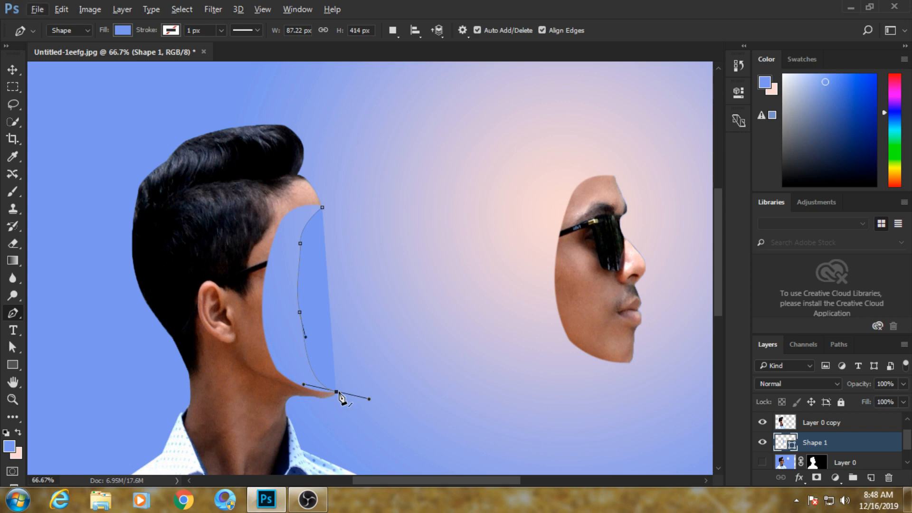
- Continue the Pen shape from the chin tip behind the jaw and cheek edge, back up to the forehead
left_click(325, 398)
left_click(284, 387)
left_click(255, 357)
left_click(254, 288)
left_click(262, 227)
left_click(295, 194)
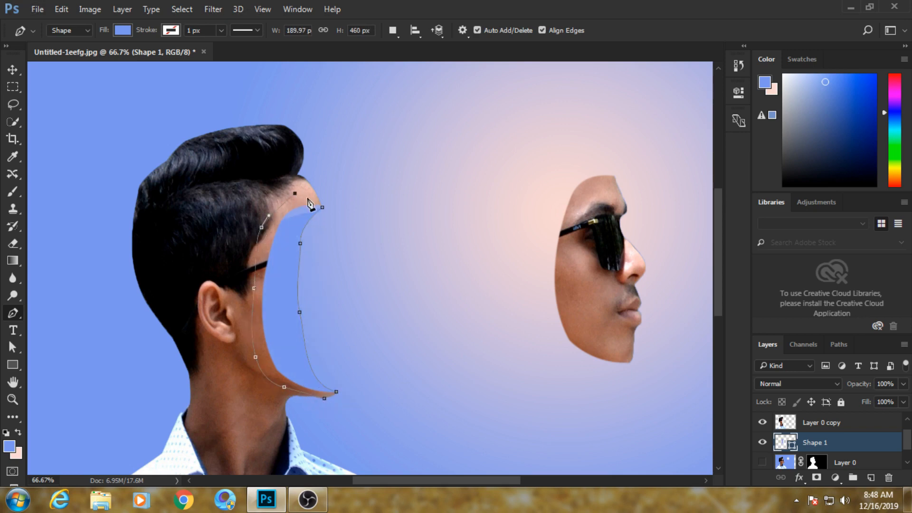
left_click(319, 207)
- Set the foreground colour to skin brown #764831 sampled from the neck and close the cavity shape at the forehead tip
left_click(9, 446)
left_click(205, 351)
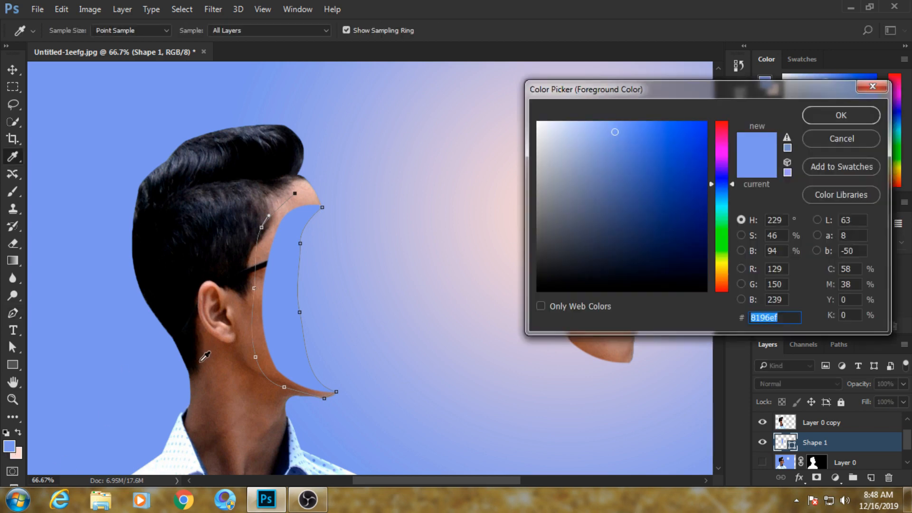
left_click(848, 118)
left_click_drag(323, 207, 325, 217)
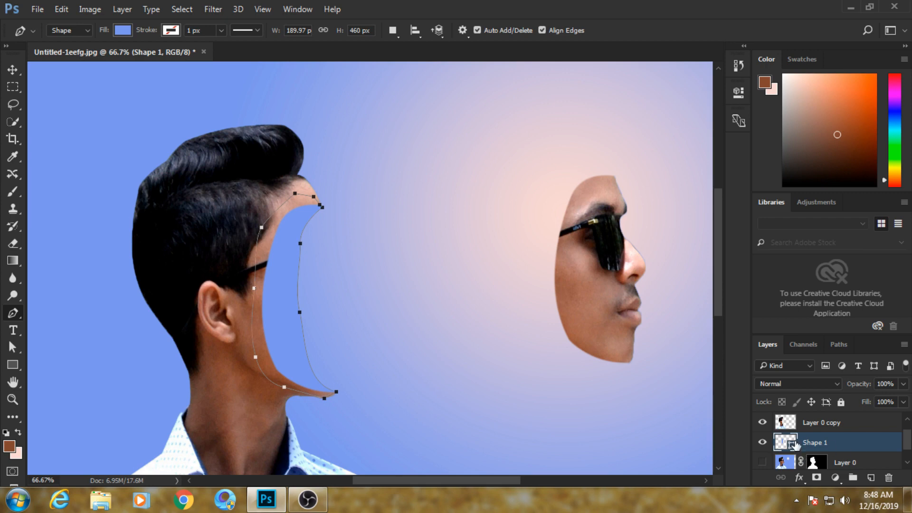
left_click(9, 446)
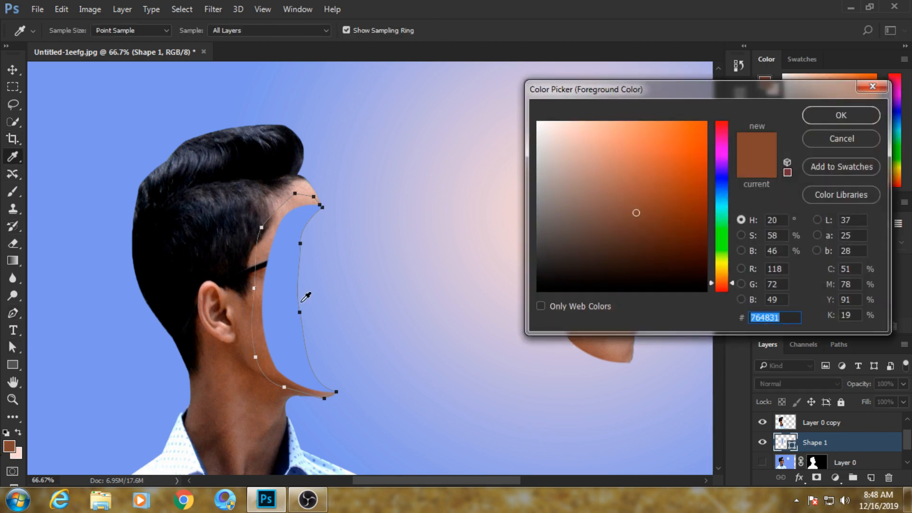
left_click(864, 119)
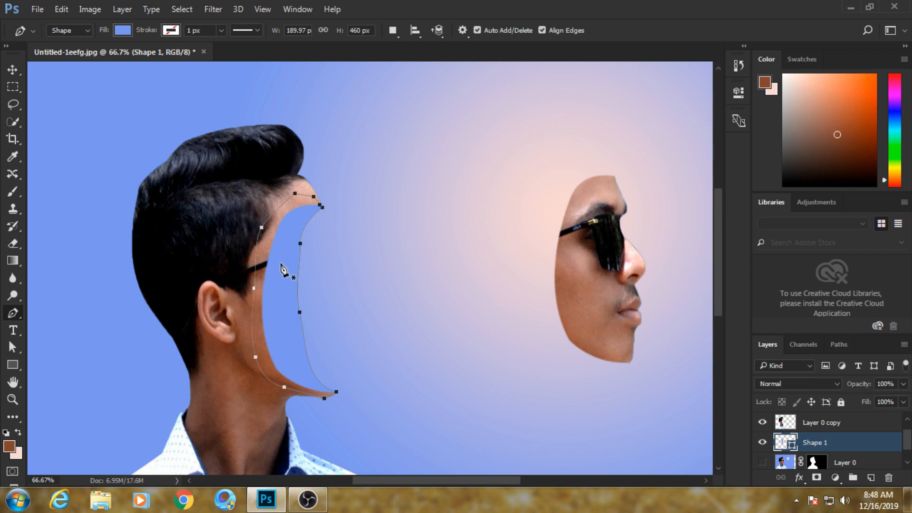
- Recolour the Shape 1 fill with the skin brown sampled along the jaw and darken it to a deep brown
double_click(791, 444)
left_click(233, 375)
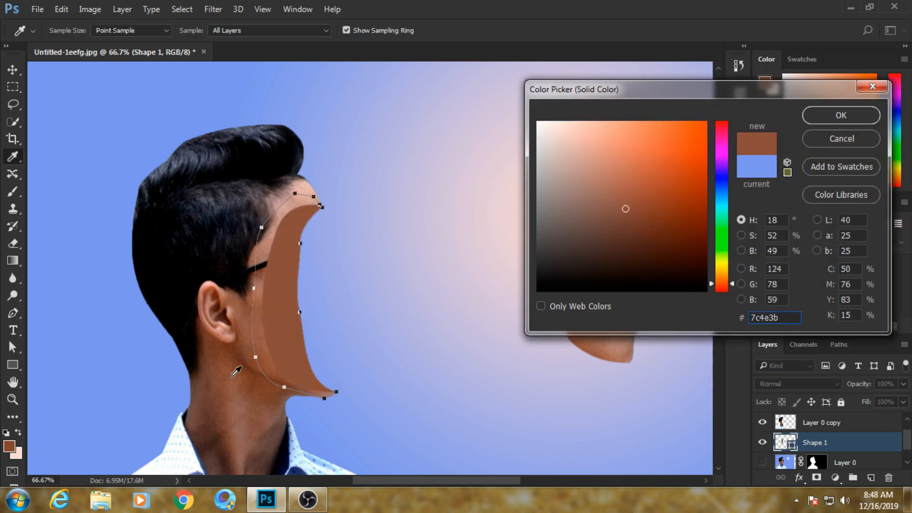
left_click(255, 369)
left_click(260, 367)
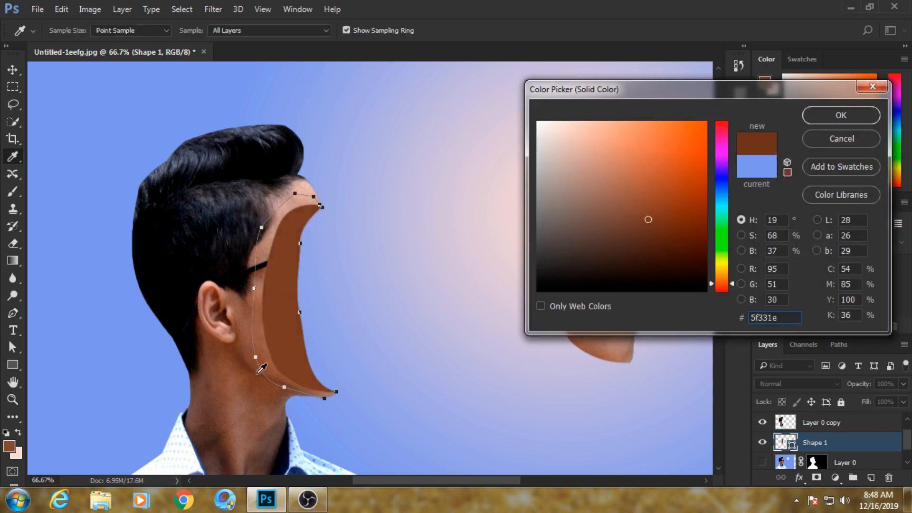
left_click_drag(260, 367, 262, 373)
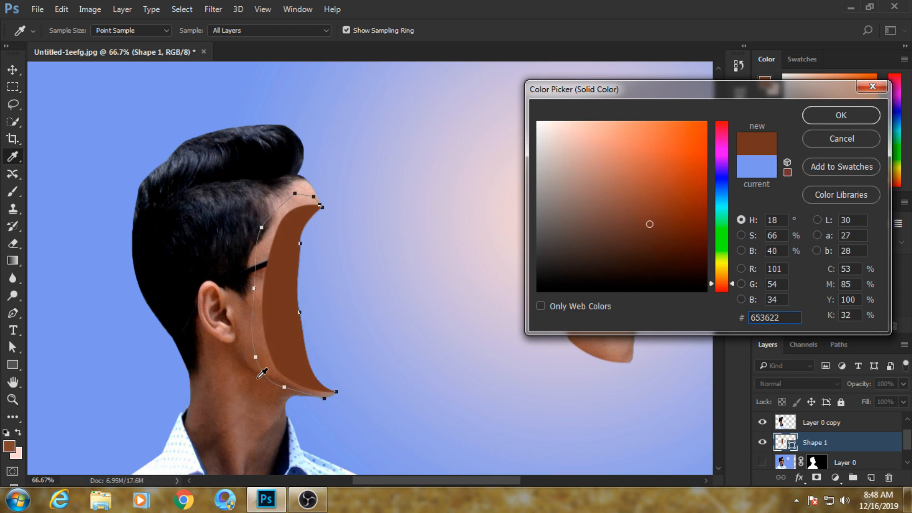
left_click(854, 117)
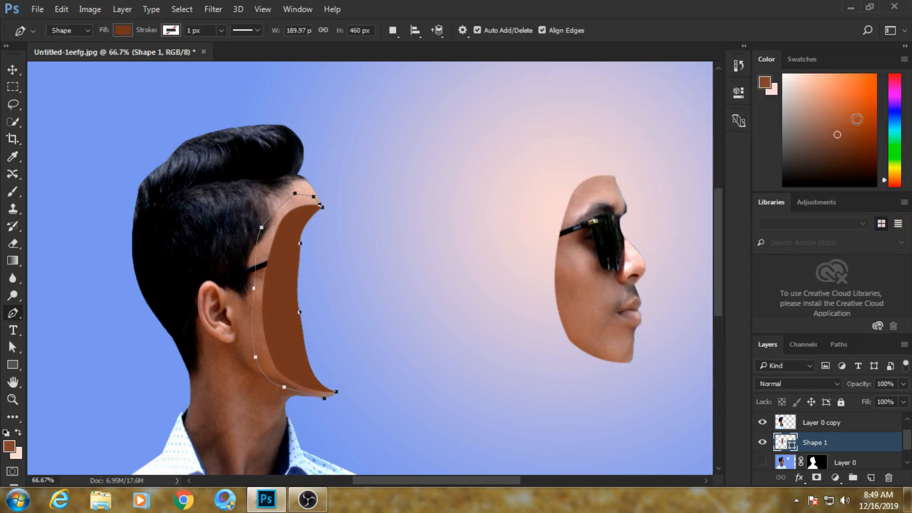
double_click(786, 443)
mouse_move(664, 260)
left_mouse_down()
mouse_move(663, 247)
mouse_move(649, 244)
left_mouse_up()
left_click(836, 118)
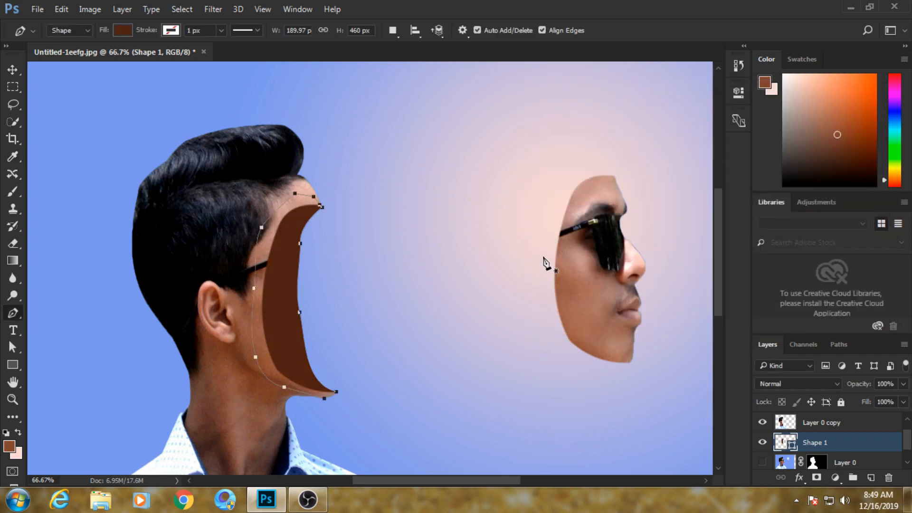
- Move the two middle anchors on the cavity shape's front edge slightly inward, towards the head
left_click(13, 348)
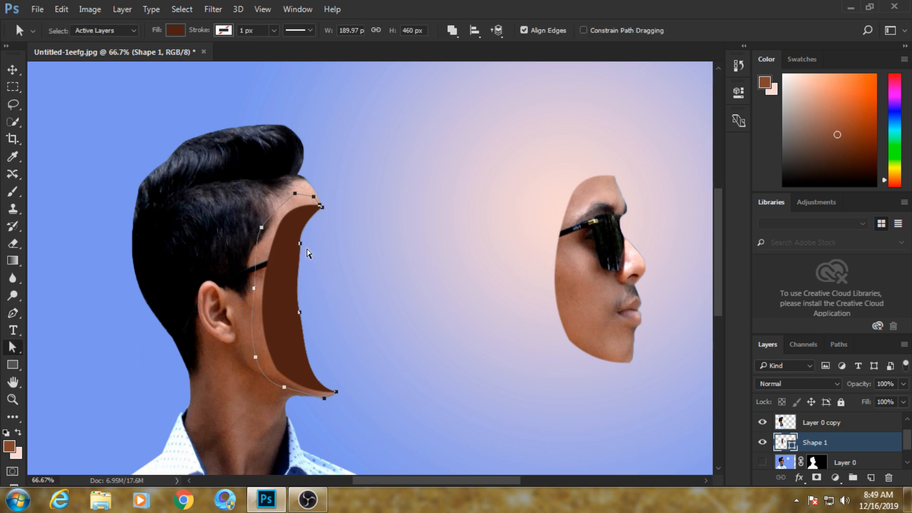
left_click_drag(301, 246, 299, 245)
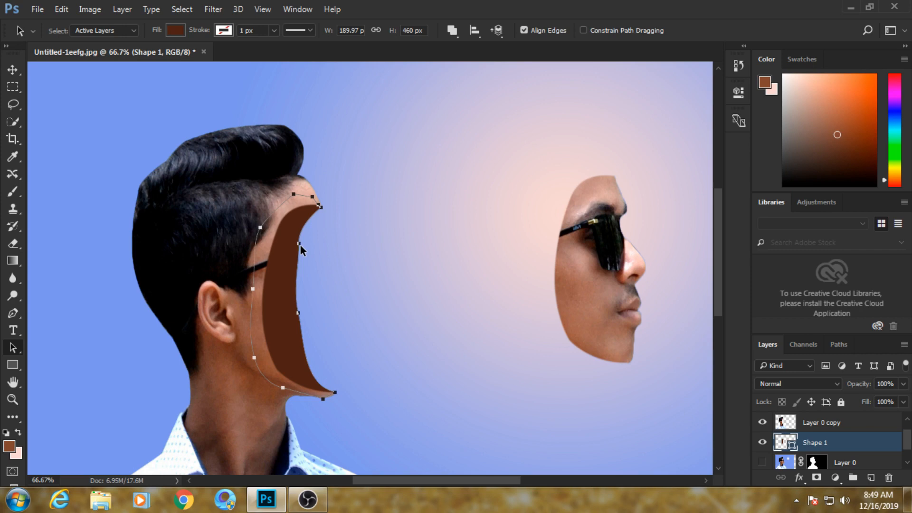
left_click(299, 244, "ctrl")
left_click_drag(297, 244, 294, 247)
left_click_drag(299, 317, 294, 317)
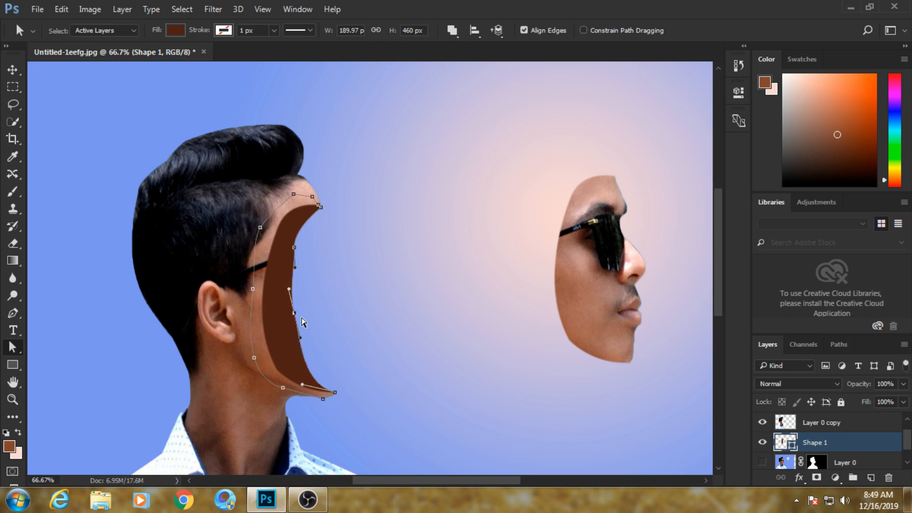
left_click(293, 314, "alt")
left_click_drag(294, 315, 295, 312)
left_click(295, 314)
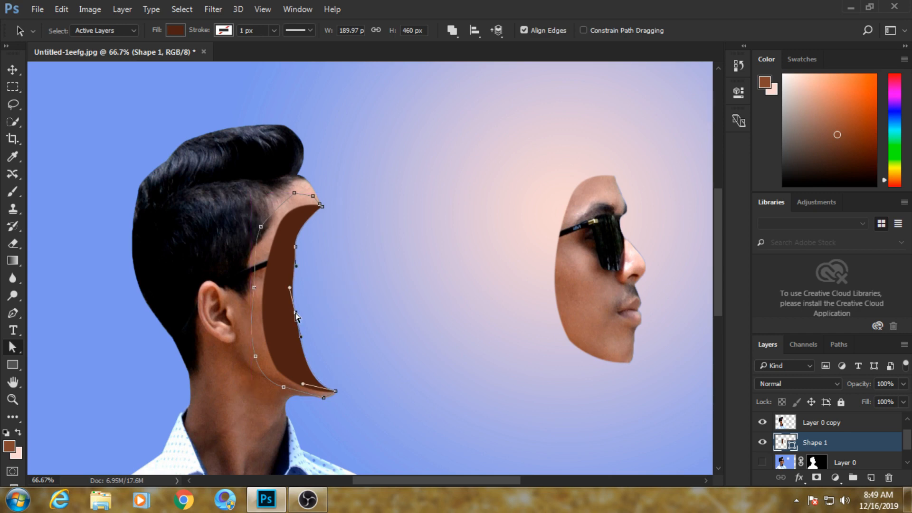
- Lower both middle anchors of the cavity's front edge and pull the upper one slightly further inward
left_click_drag(294, 314, 295, 333)
left_click(295, 247)
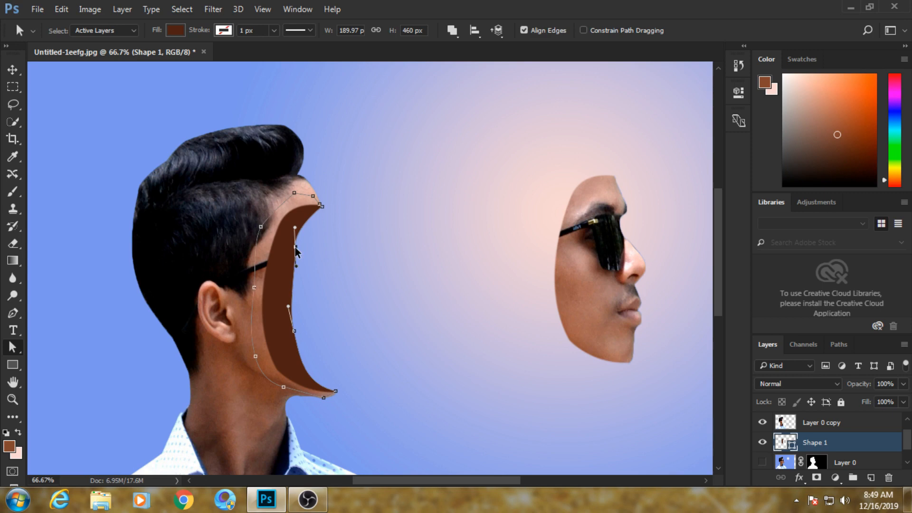
left_click(295, 247)
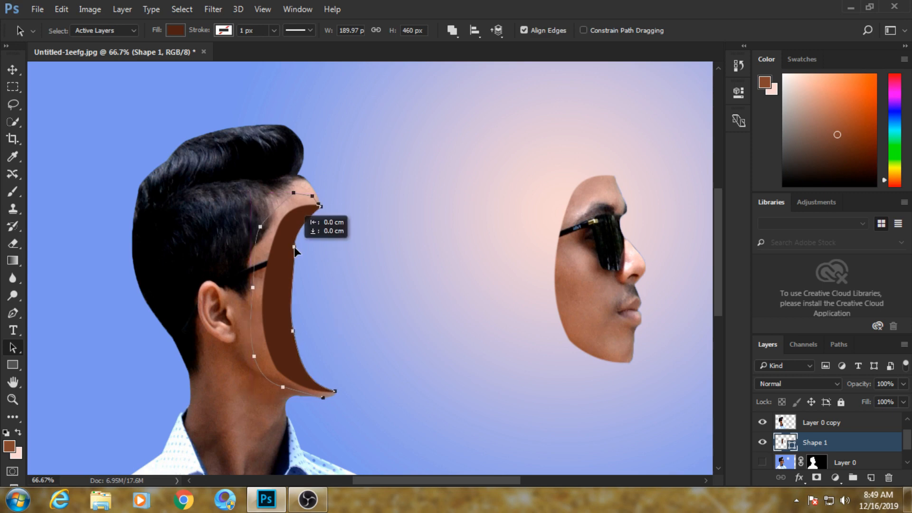
left_click_drag(296, 247, 291, 262)
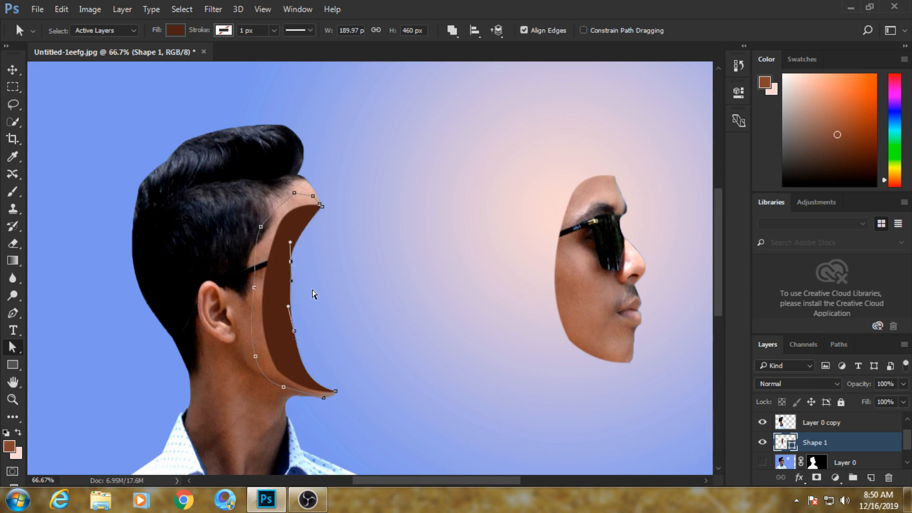
- Shift the front edge's upper middle anchor outward and up, and raise the lower one slightly to smooth the curve
left_click(292, 266)
left_click_drag(291, 262, 298, 254)
left_click(291, 262)
left_click(295, 330)
left_click_drag(295, 334, 296, 327)
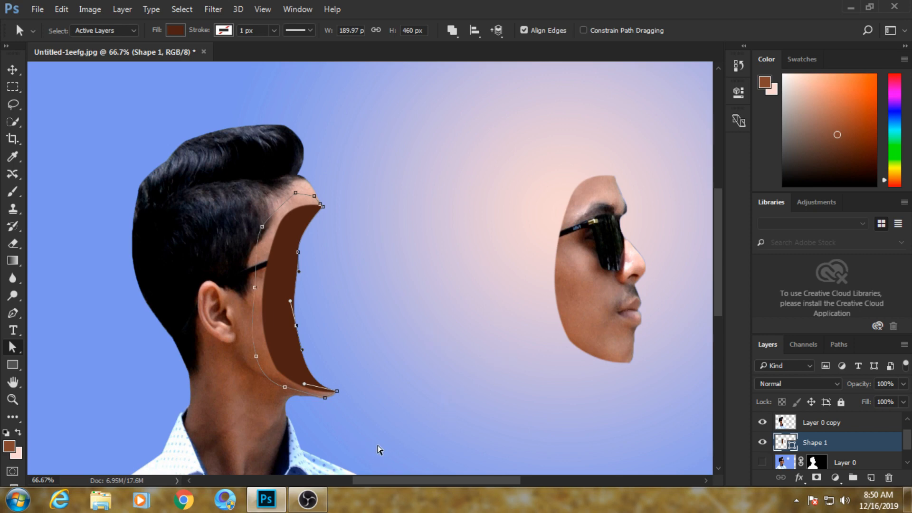
- Add a Bevel & Emboss effect to Layer 0 copy as a smooth inner bevel with 178% depth
left_click(859, 427)
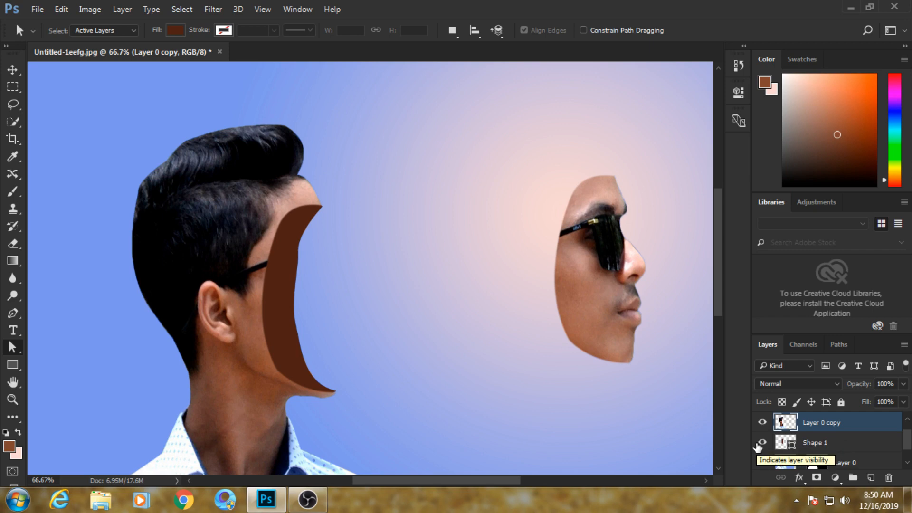
scroll(810, 449, "down", 1)
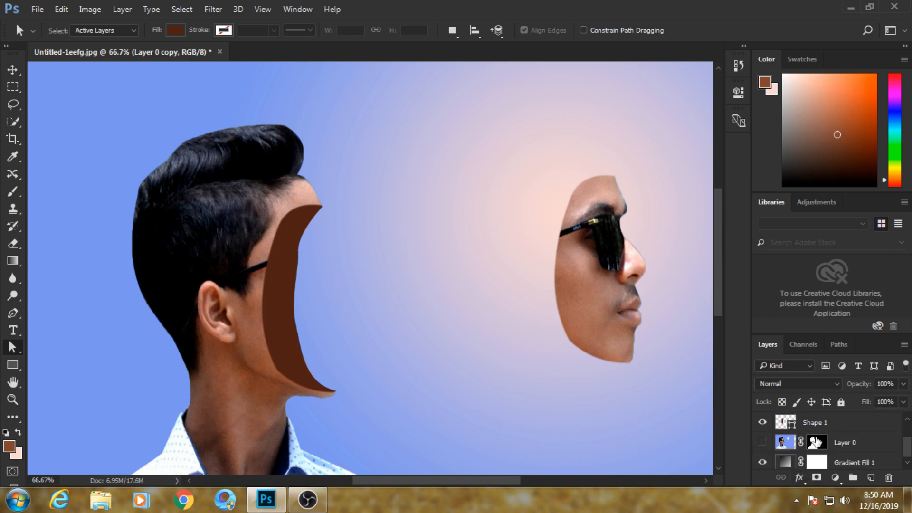
scroll(840, 447, "up", 1)
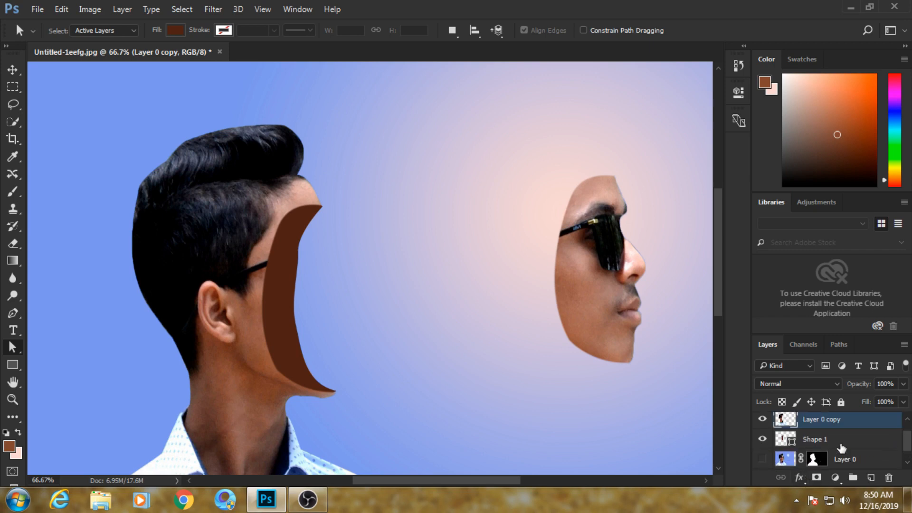
scroll(836, 444, "up", 1)
right_click(836, 442)
left_click(684, 33)
left_click_drag(490, 73, 720, 78)
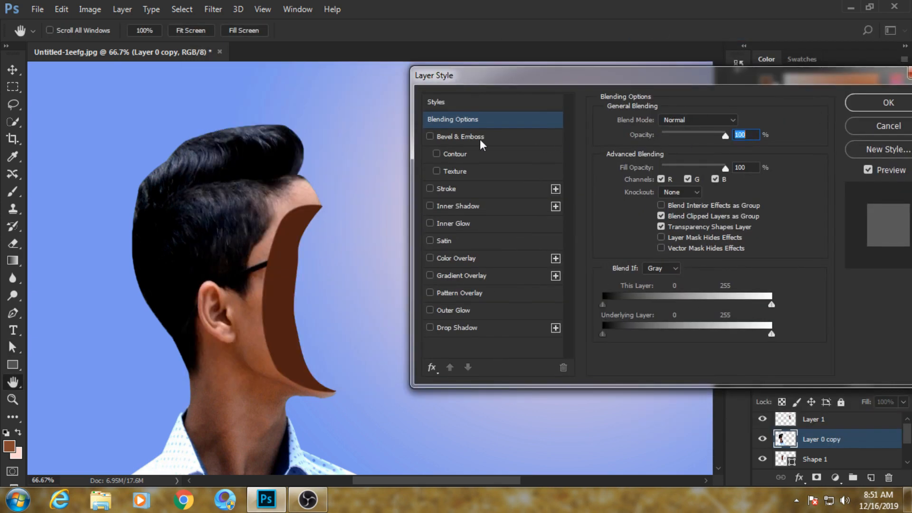
left_click(515, 136)
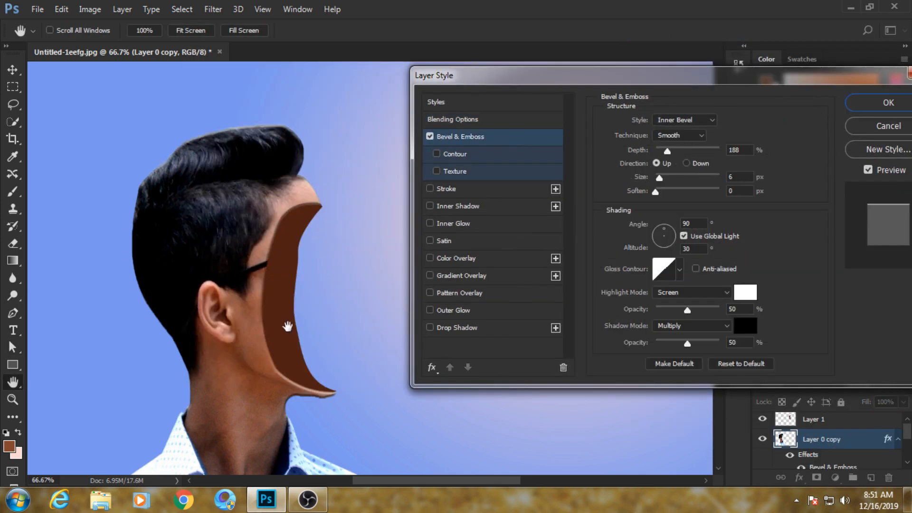
left_click_drag(667, 151, 666, 151)
- Set the bevel's light to a 41° angle and 32° altitude, adjust its size, and apply the layer style
left_click_drag(711, 86, 671, 76)
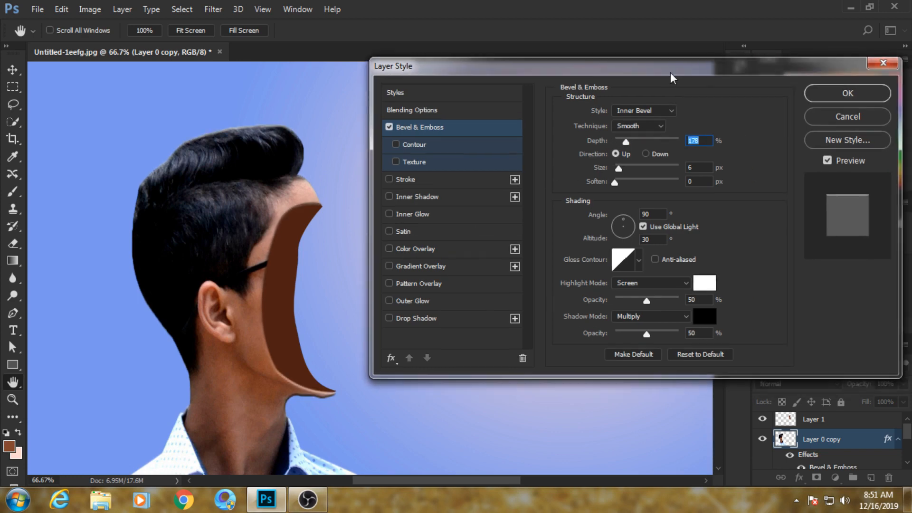
left_click(628, 221)
left_click(630, 223)
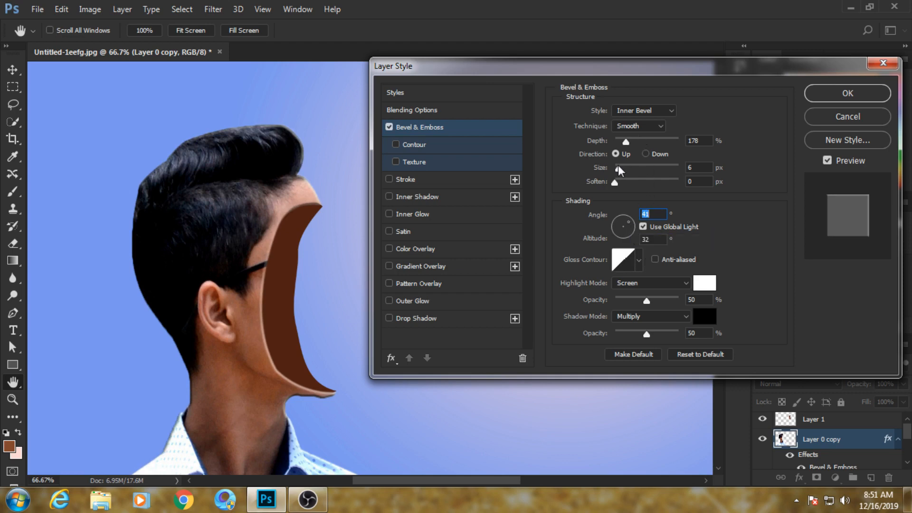
left_click_drag(621, 169, 623, 179)
left_click(848, 94)
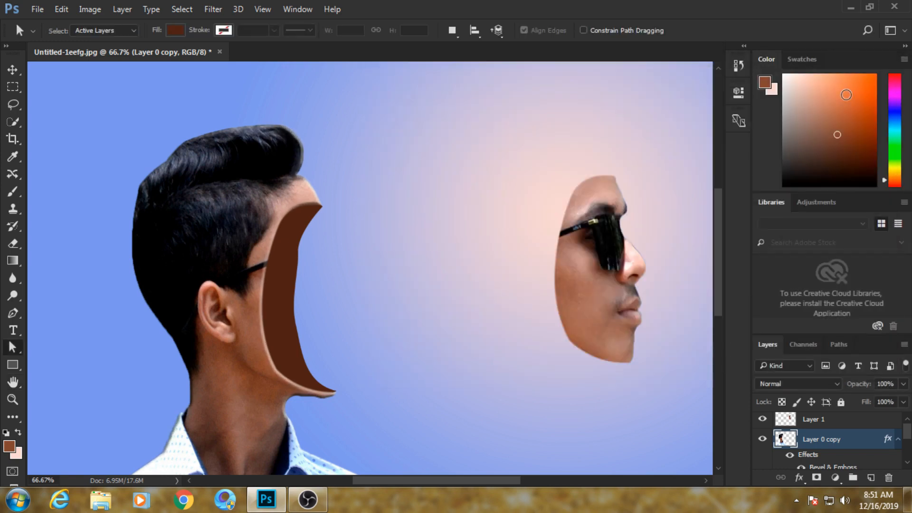
- Convert Layer 0 copy's Bevel & Emboss effect into separate clipped layers
right_click(886, 438)
left_click(779, 400)
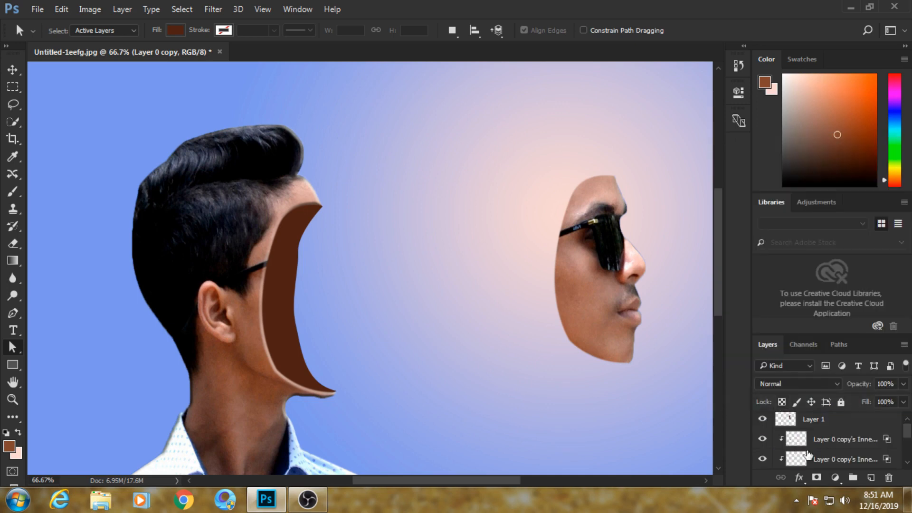
- Erase Layer 0 copy's Inner Bevel Highlights layer around the outer outline of the hair and body
left_click(833, 443)
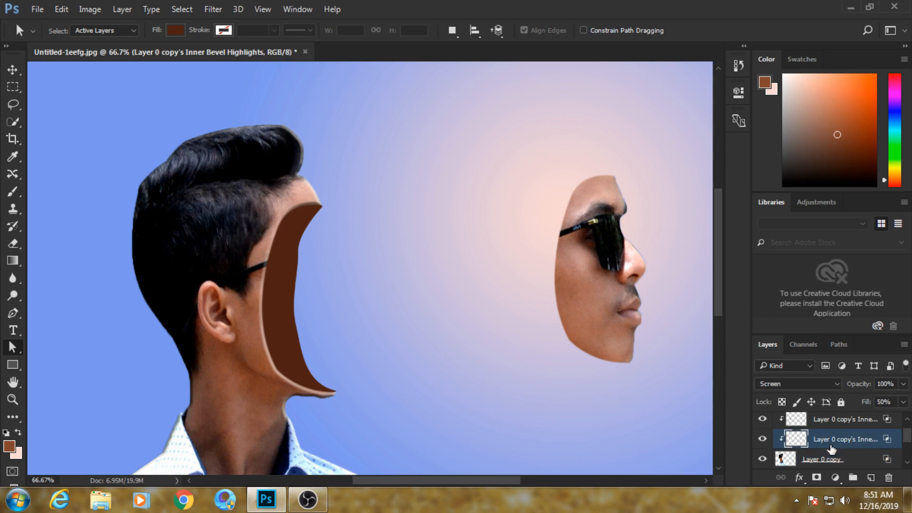
left_click(14, 247)
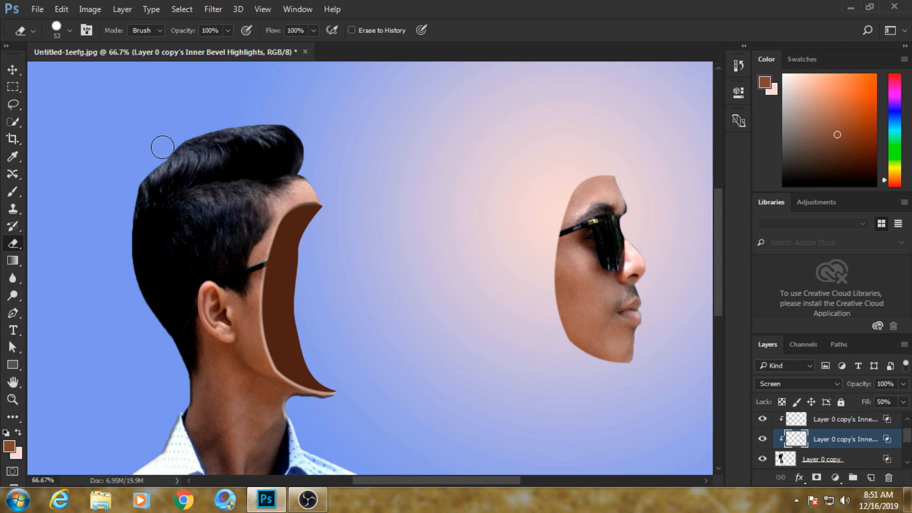
key("space")
key("ctrl+minus")
key("ctrl+minus")
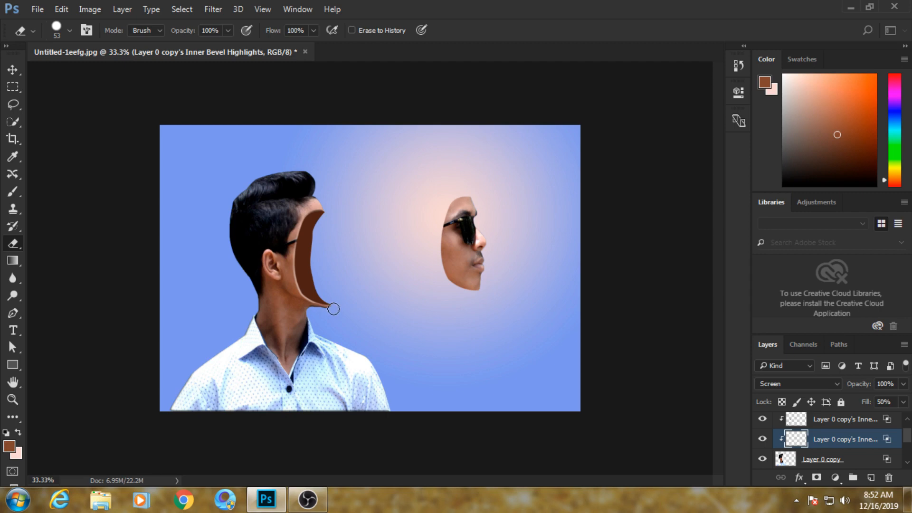
- Erase Layer 0 copy's Inner Bevel Shadows layer along the neck, collar and shirt edges
left_click(835, 420)
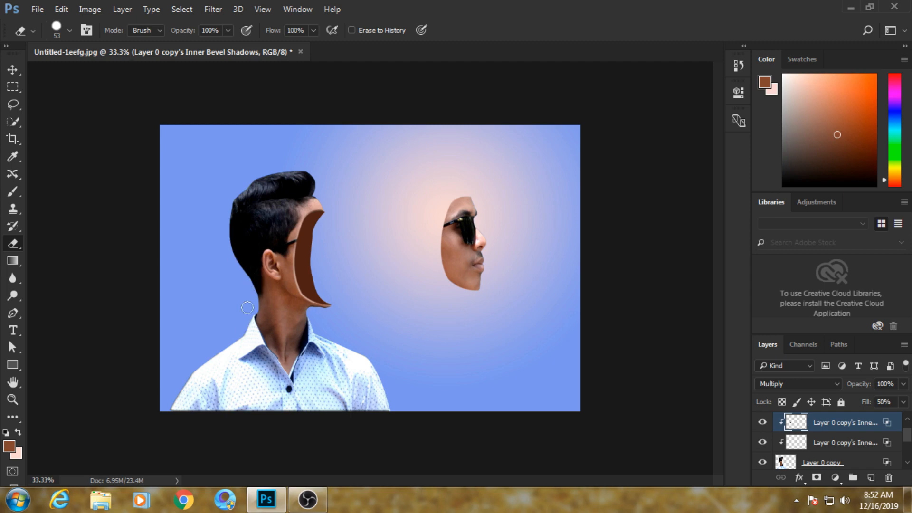
mouse_move(246, 322)
left_mouse_down()
mouse_move(236, 354)
mouse_move(185, 382)
mouse_move(182, 395)
mouse_move(256, 413)
mouse_move(243, 415)
mouse_move(331, 416)
mouse_move(379, 398)
left_mouse_up()
left_click_drag(312, 348, 306, 319)
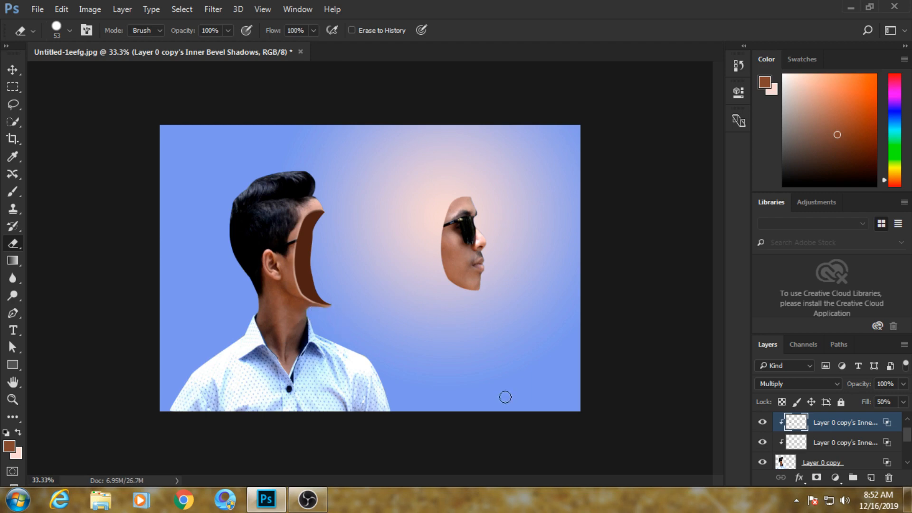
- Add a Bevel & Emboss effect to Shape 1 with a 9 px size and apply it
scroll(841, 426, "down", 2)
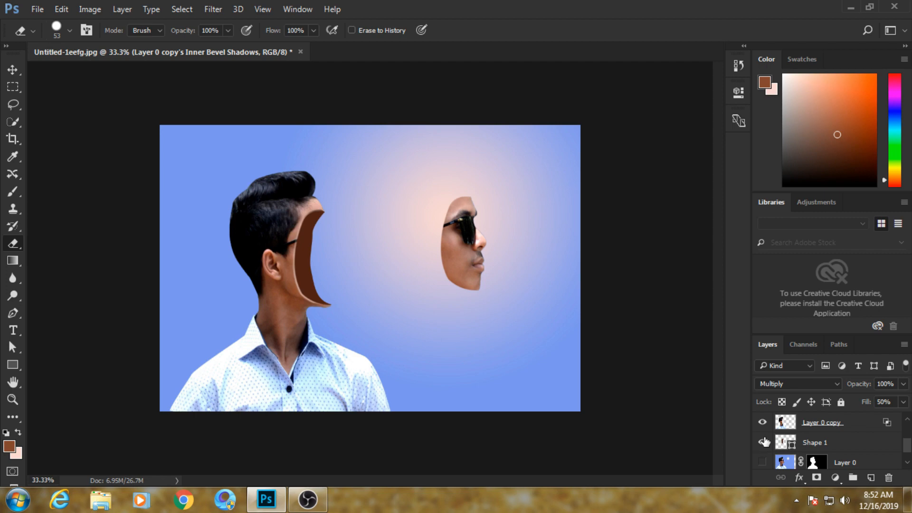
left_click(763, 442)
left_click(763, 442)
double_click(836, 444)
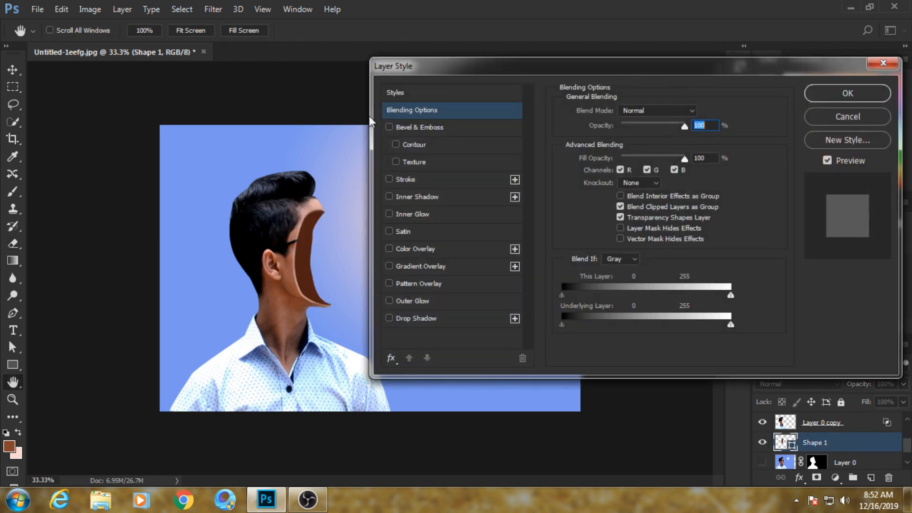
left_click(418, 127)
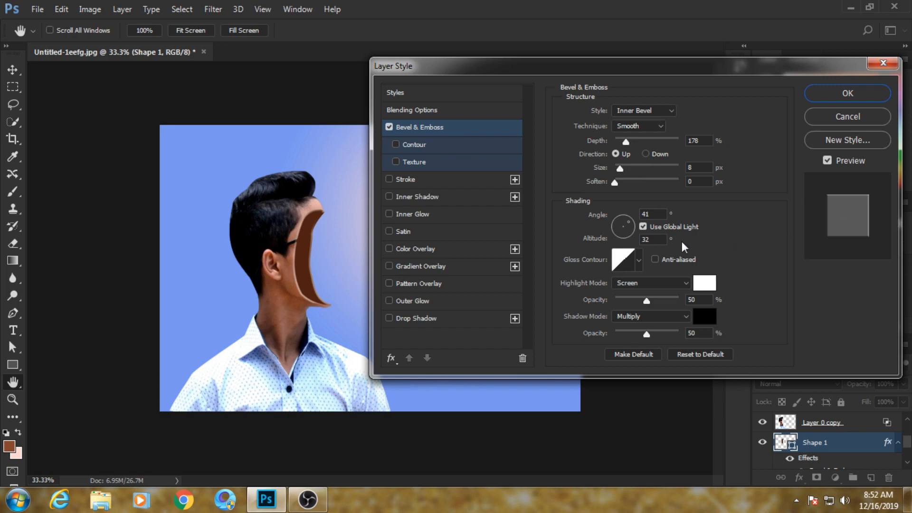
left_click_drag(620, 170, 623, 172)
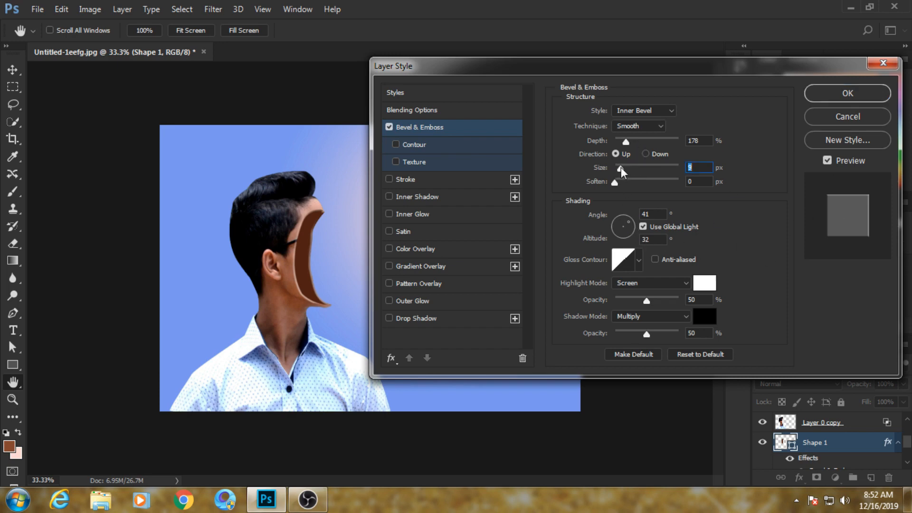
left_click(848, 94)
key("e")
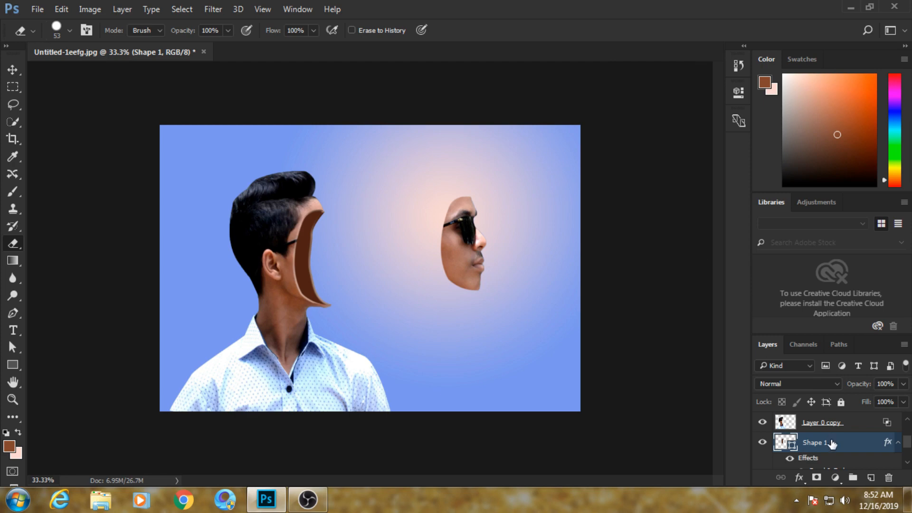
- Add a Bevel & Emboss effect to the cut-out face on Layer 1 with 115% depth
scroll(830, 443, "up", 1)
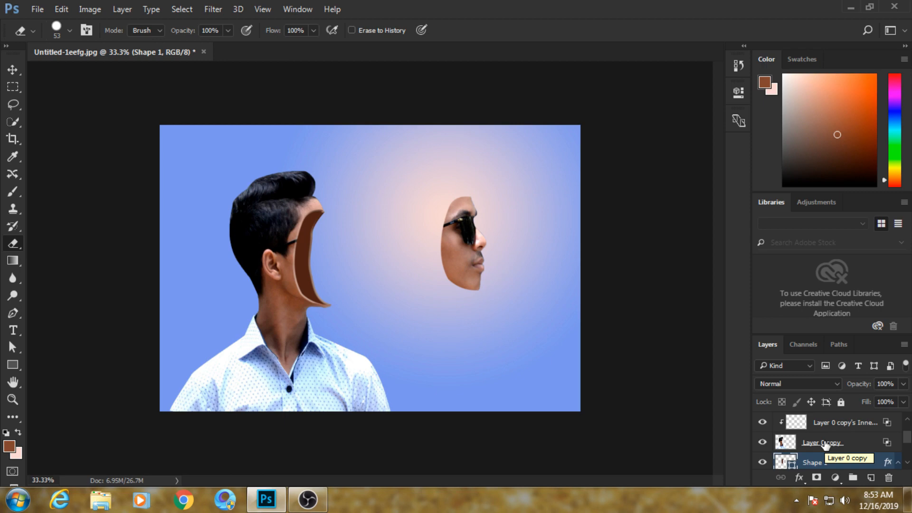
scroll(825, 451, "up", 2)
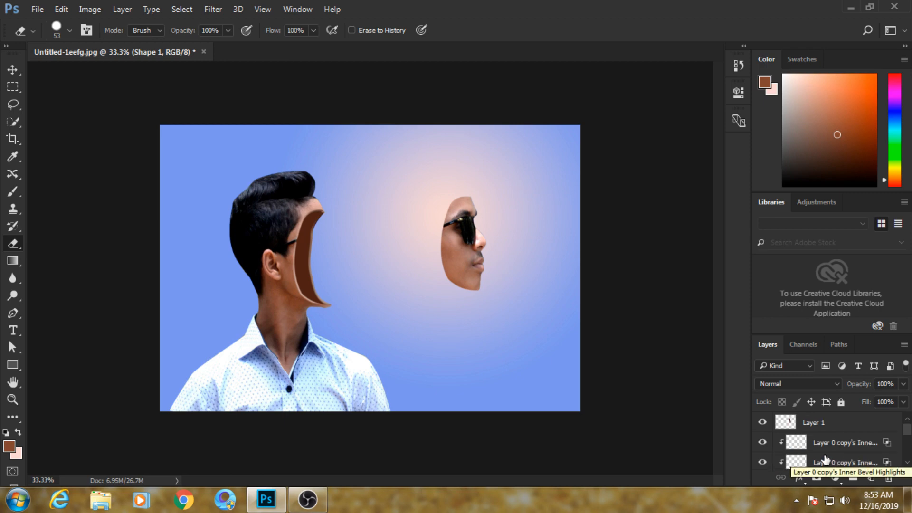
left_click(786, 423)
right_click(786, 424)
left_click(703, 21)
left_click_drag(624, 59, 764, 81)
left_click(619, 151)
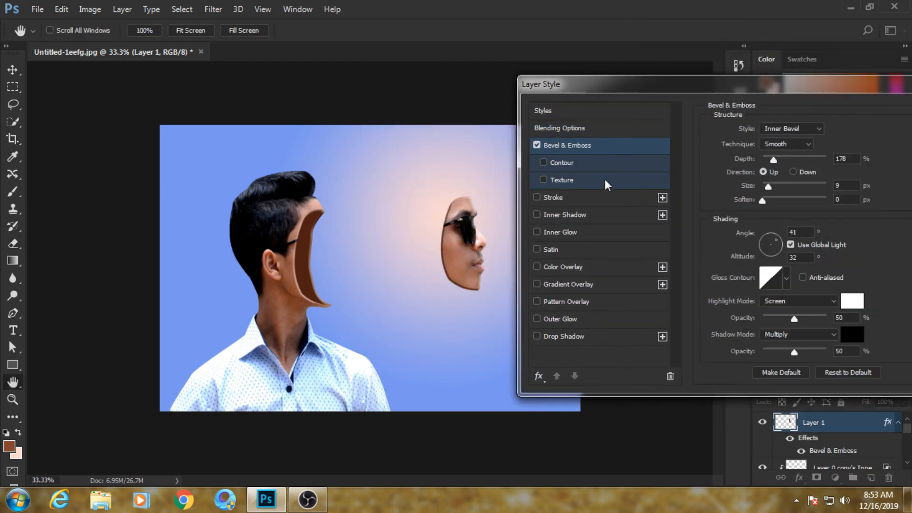
left_click_drag(781, 79, 460, 320)
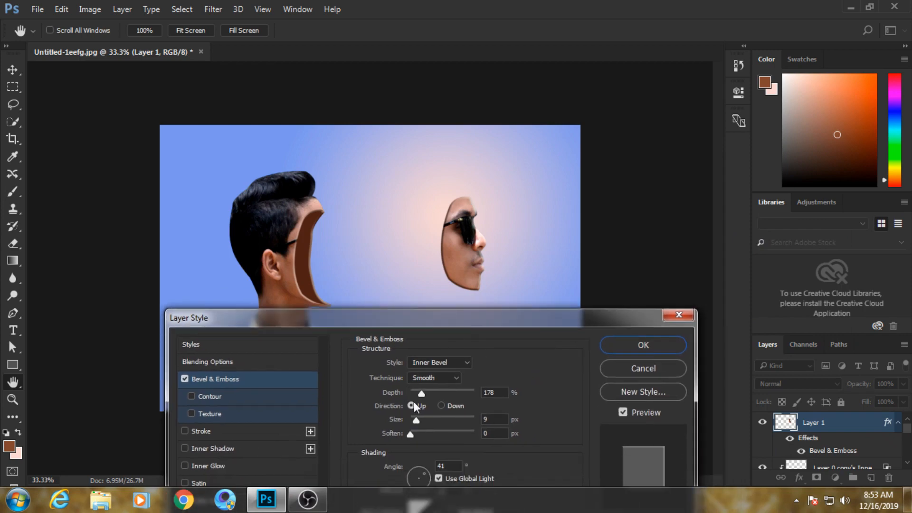
mouse_move(420, 395)
left_mouse_down()
mouse_move(453, 399)
mouse_move(418, 392)
left_mouse_up()
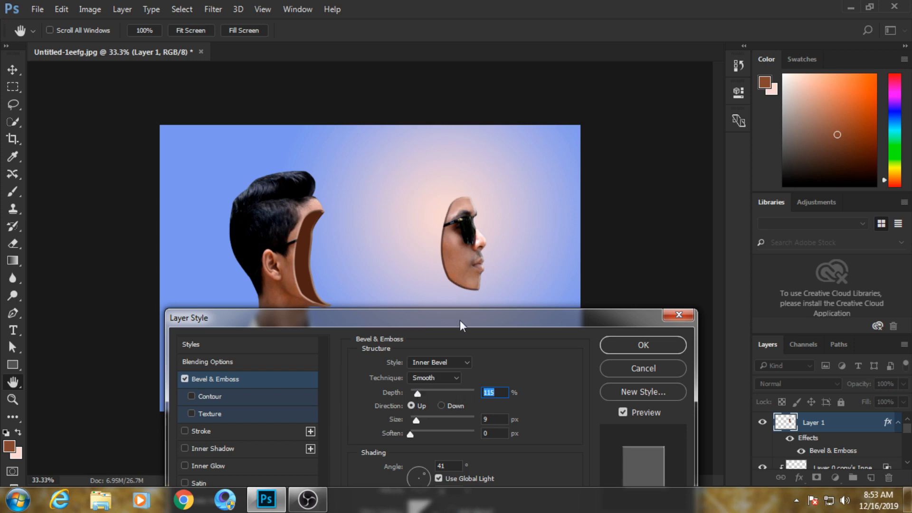
- Set the face bevel's light direction to a 58° angle and apply the layer style
left_click_drag(460, 320, 455, 277)
left_click(418, 432)
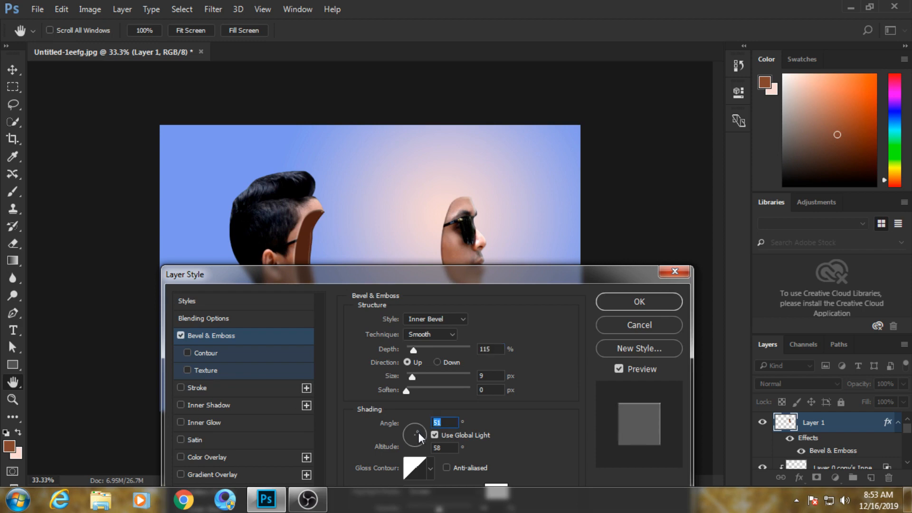
left_click_drag(420, 431, 420, 426)
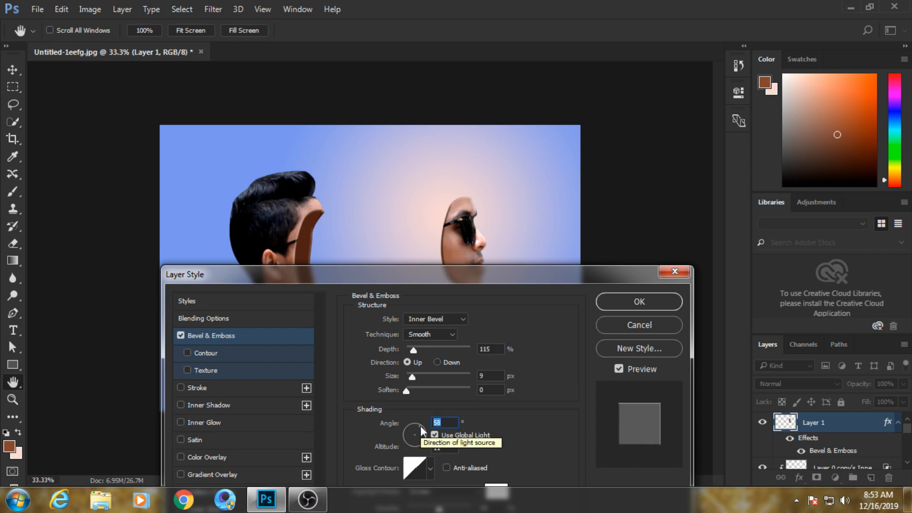
mouse_move(451, 274)
left_mouse_down()
mouse_move(466, 358)
mouse_move(521, 258)
left_mouse_up()
left_click(674, 291)
key("e")
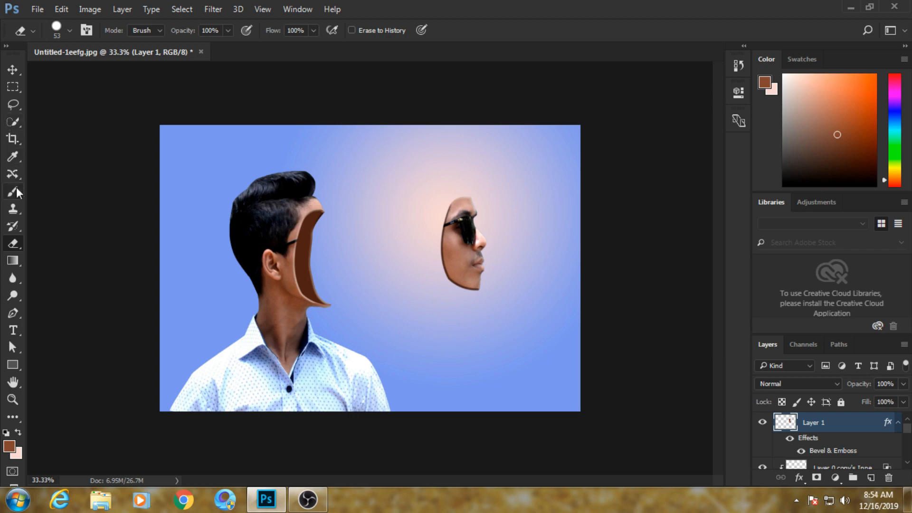
- Cut a small freehand hole out of the forehead on Layer 1 using a Lasso selection
left_click(13, 104)
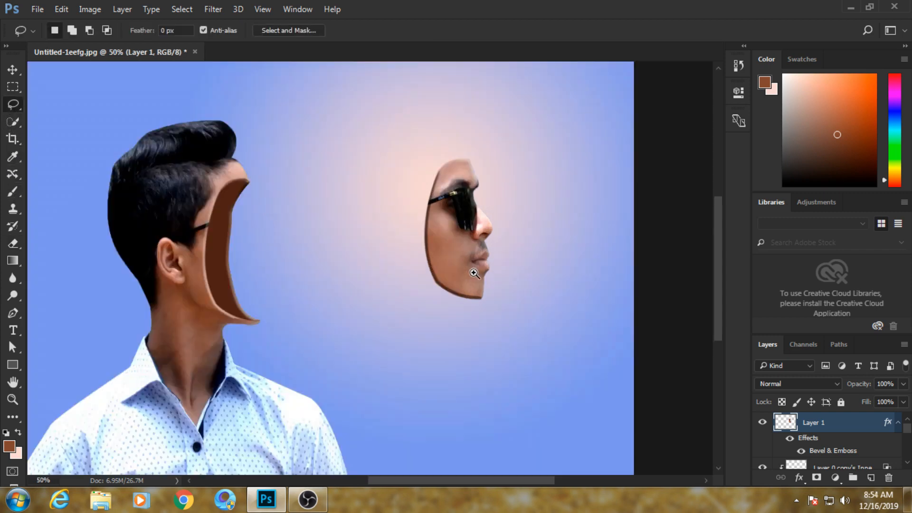
scroll(476, 264, "up", 2)
scroll(484, 129, "up", 1)
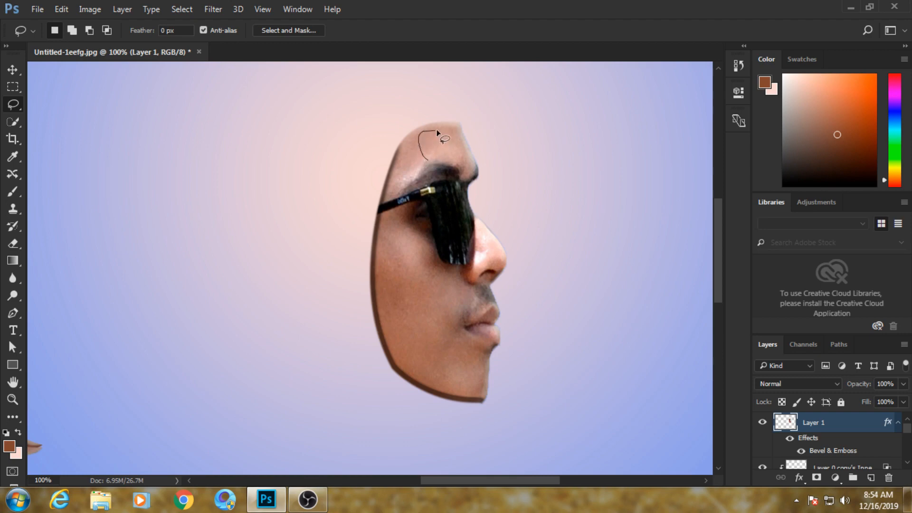
mouse_move(442, 158)
left_mouse_down()
mouse_move(429, 160)
mouse_move(432, 143)
mouse_move(425, 151)
left_mouse_up()
key("e")
key("l")
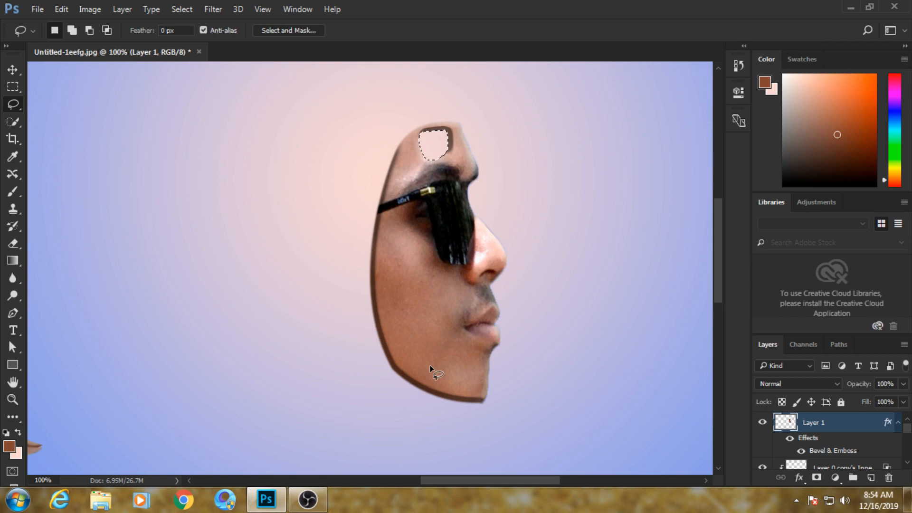
key("Delete")
- Outline a tall freehand area on the cheek with the Lasso and erase it to make a second hole
left_click_drag(397, 270, 418, 272)
left_click_drag(402, 331, 390, 271)
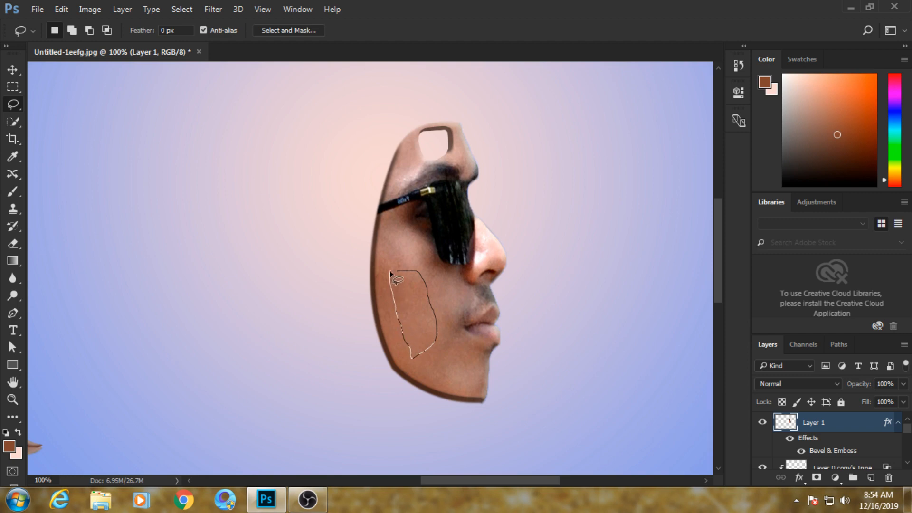
key("e")
mouse_move(446, 338)
left_mouse_down()
mouse_move(390, 278)
mouse_move(385, 320)
mouse_move(418, 341)
mouse_move(423, 331)
mouse_move(412, 324)
mouse_move(409, 302)
mouse_move(407, 336)
left_mouse_up()
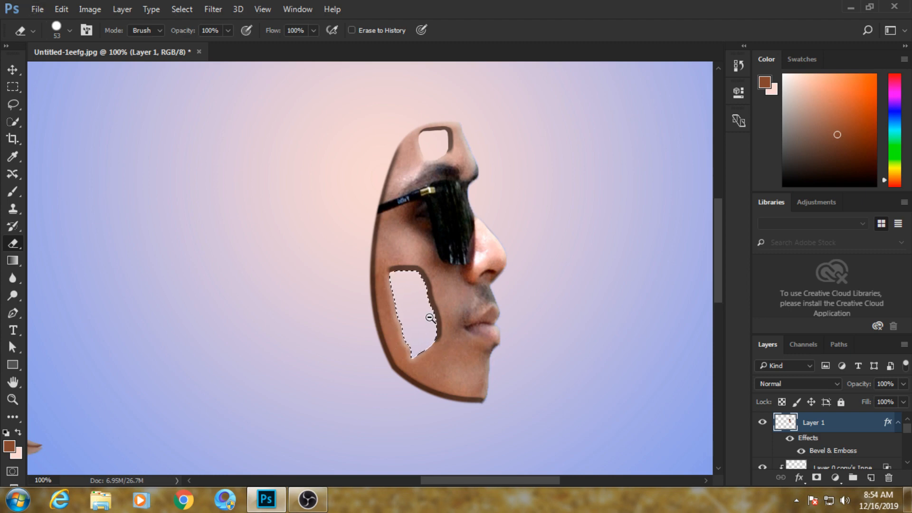
scroll(407, 336, "down", 2)
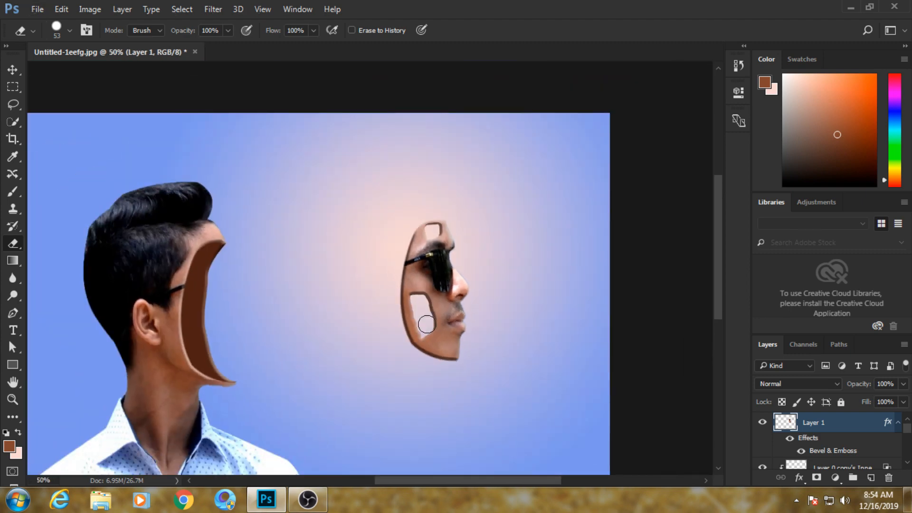
scroll(416, 321, "down", 1)
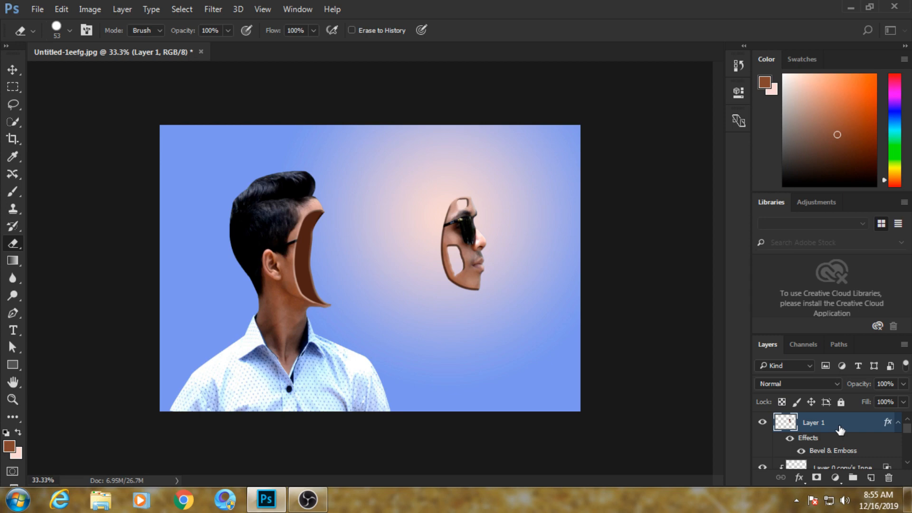
- Create a new empty layer directly above Shape 1
scroll(845, 446, "down", 3)
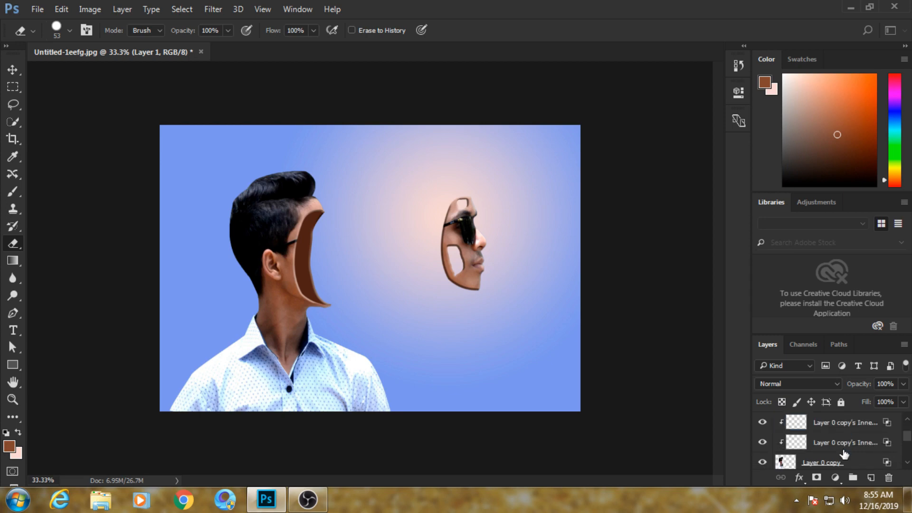
left_click(822, 433)
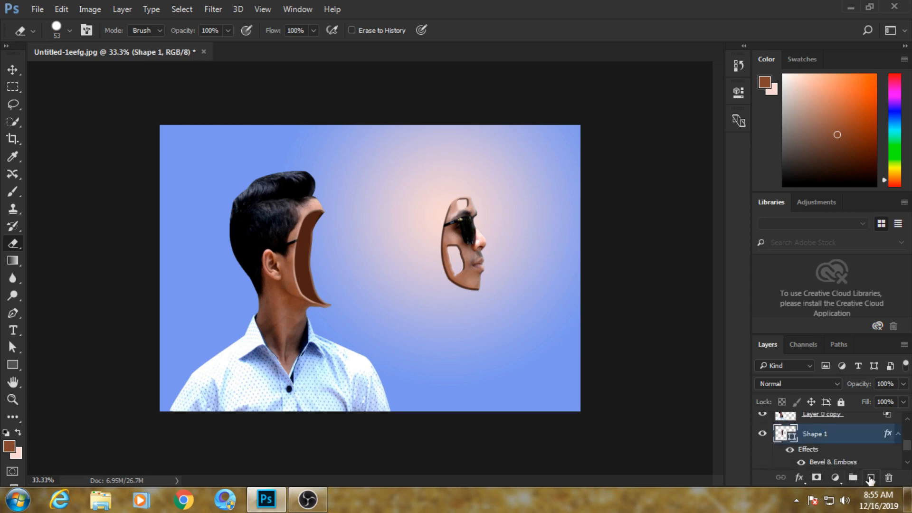
left_click(870, 478)
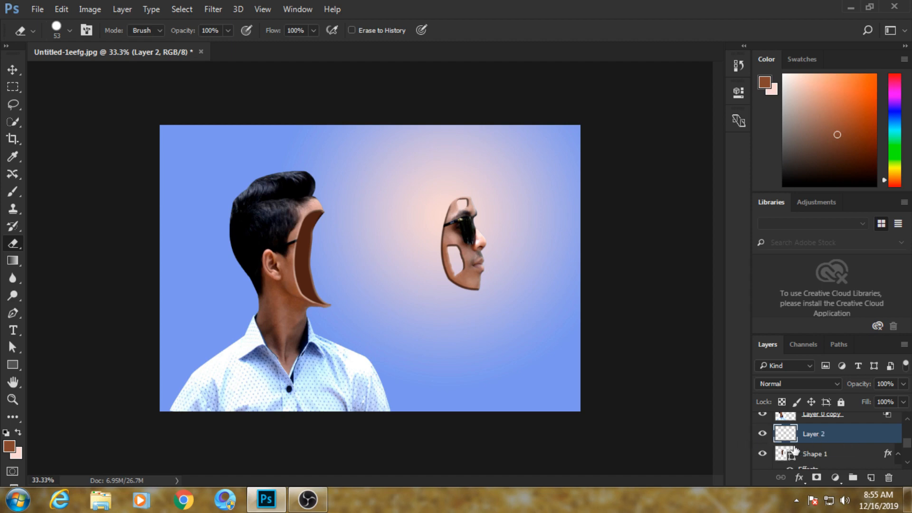
left_click(762, 455)
left_click(764, 456)
scroll(271, 206, "up", 2)
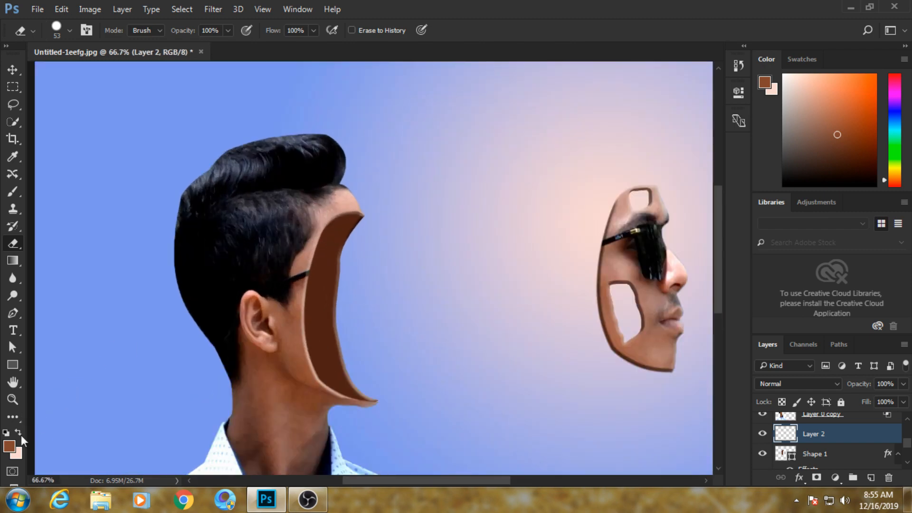
- Try painting the upper part of the head's hollow with a muted brown, and undo the stroke
left_click(9, 446)
mouse_move(627, 209)
left_mouse_down()
mouse_move(625, 234)
mouse_move(630, 226)
left_mouse_up()
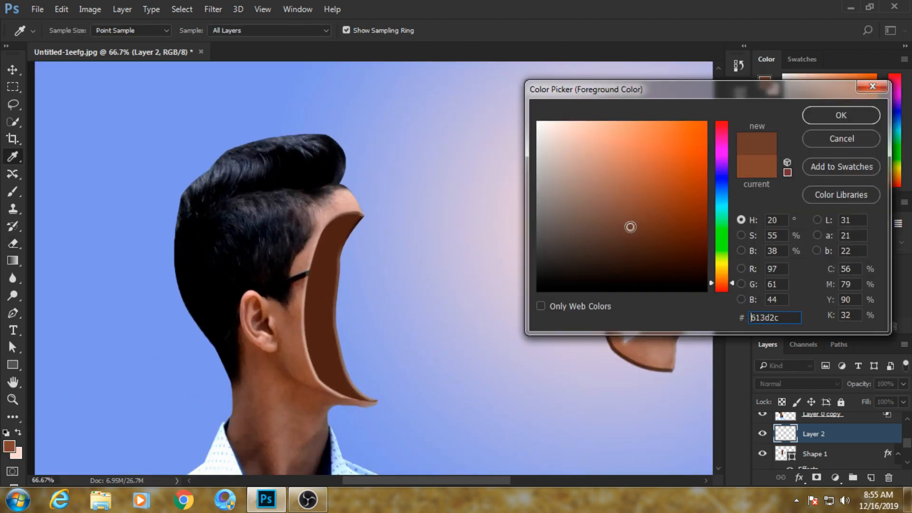
left_click(836, 116)
key("b")
mouse_move(328, 218)
left_mouse_down()
mouse_move(346, 215)
mouse_move(325, 228)
mouse_move(319, 255)
left_mouse_up()
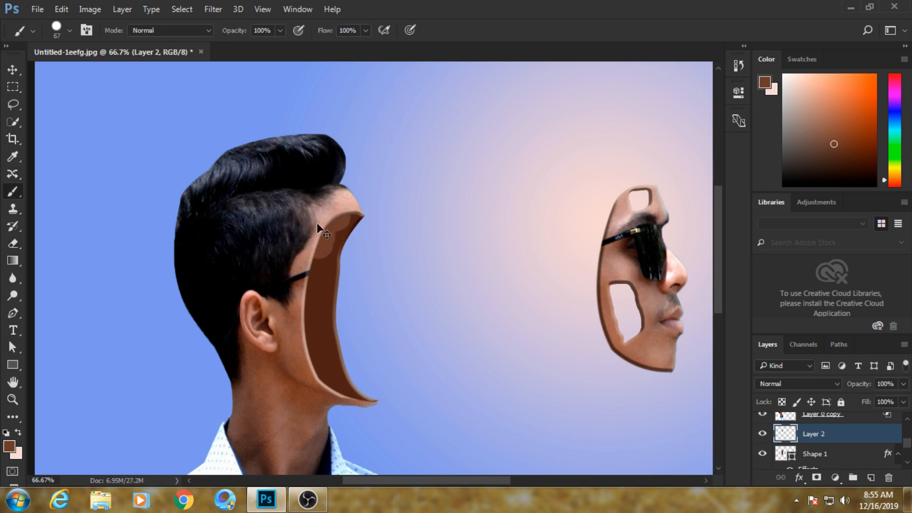
key("ctrl+z")
- Set the foreground to a darker brown and try a brush stroke along the hollow's inner edge on Layer 2
key("i")
left_click(9, 446)
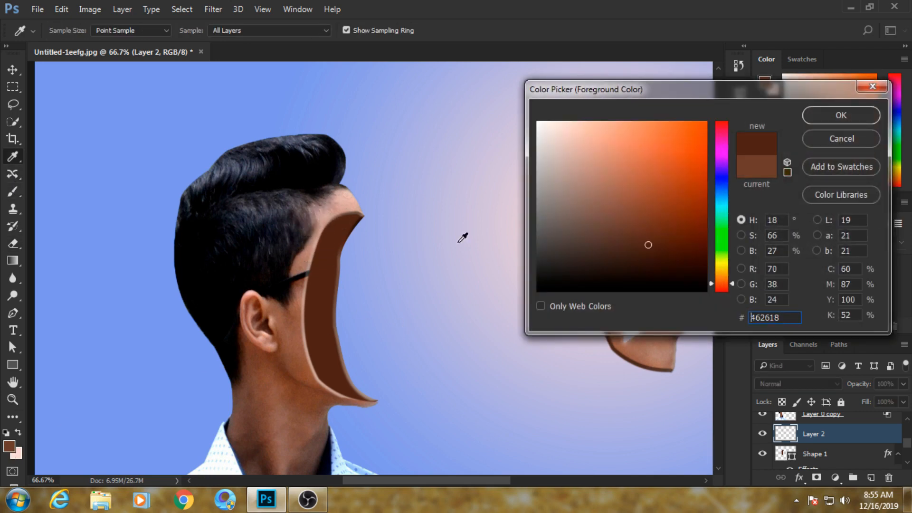
left_click(645, 252)
left_click(825, 120)
key("b")
mouse_move(335, 217)
left_mouse_down()
mouse_move(300, 259)
mouse_move(319, 237)
mouse_move(313, 276)
mouse_move(314, 244)
mouse_move(304, 269)
left_mouse_up()
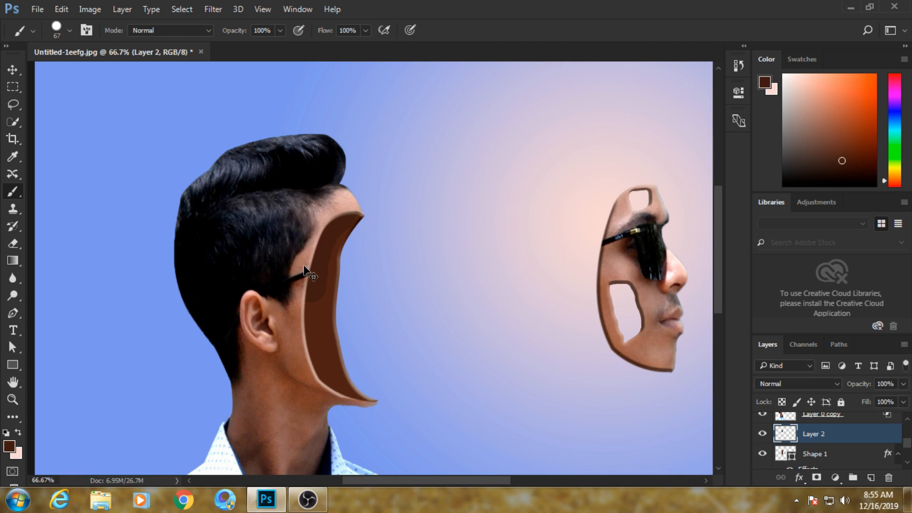
- Soften the 67 px brush by setting its hardness to 14%
left_click(69, 30)
left_click(87, 101)
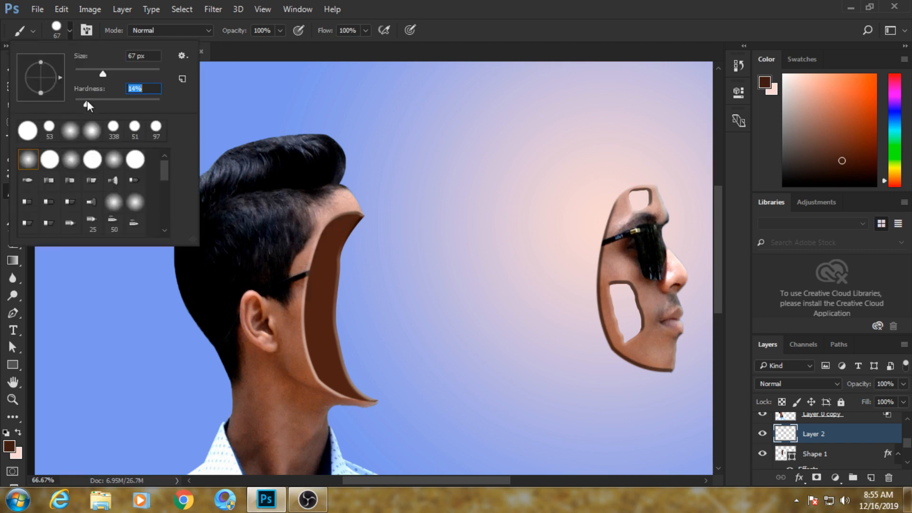
left_click(243, 191)
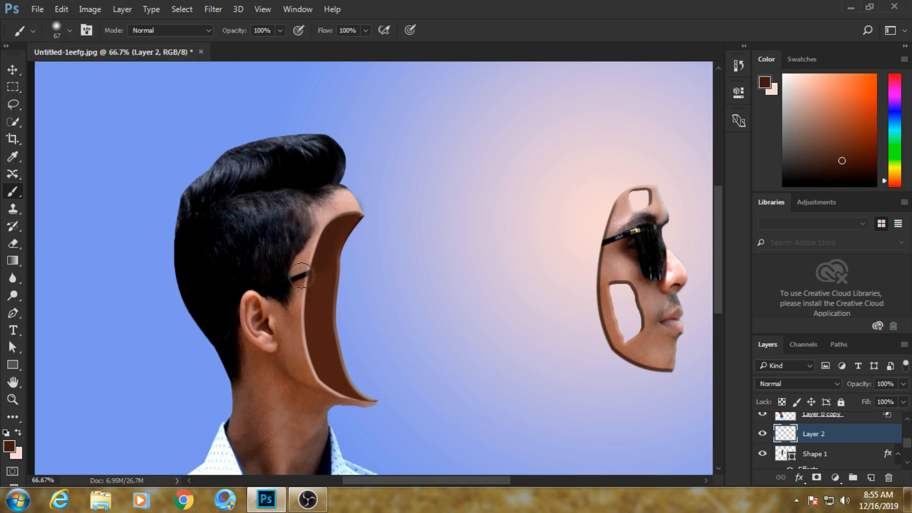
- Paint the head's hollow dark brown on Layer 2 and erase the spill beneath the jaw
left_click(337, 393)
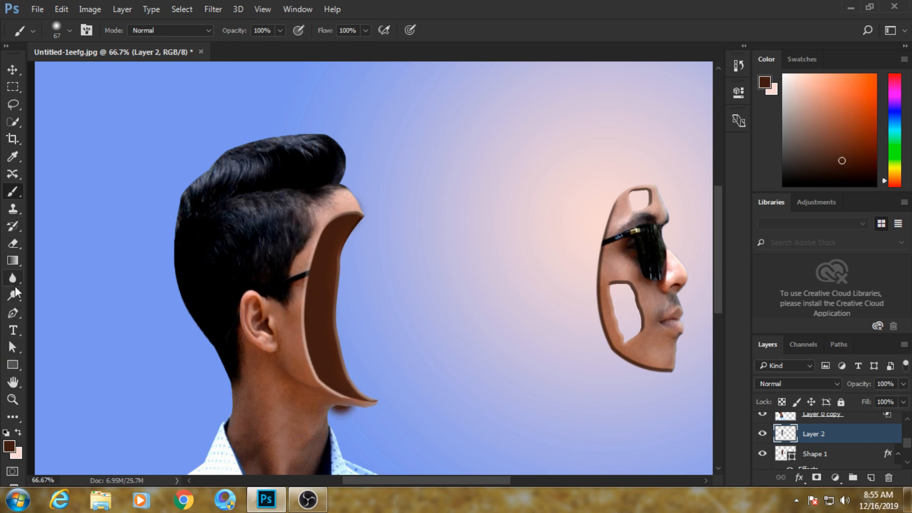
left_click(12, 243)
left_click(353, 413)
left_click(353, 414)
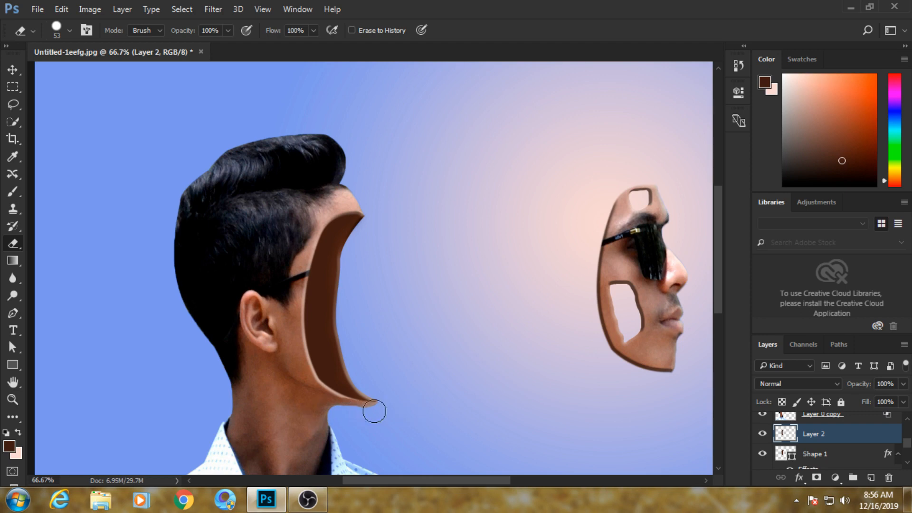
left_click(396, 321, "alt")
left_click(430, 305, "alt")
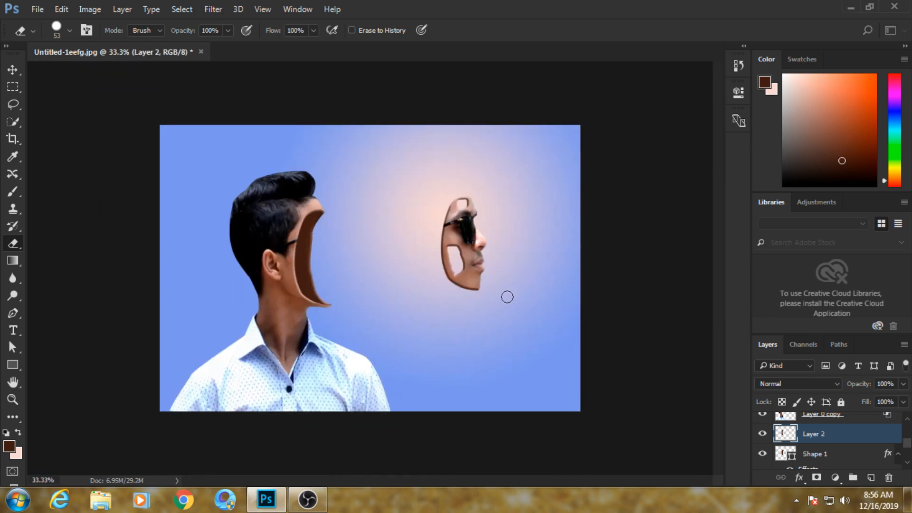
scroll(820, 437, "down", 3)
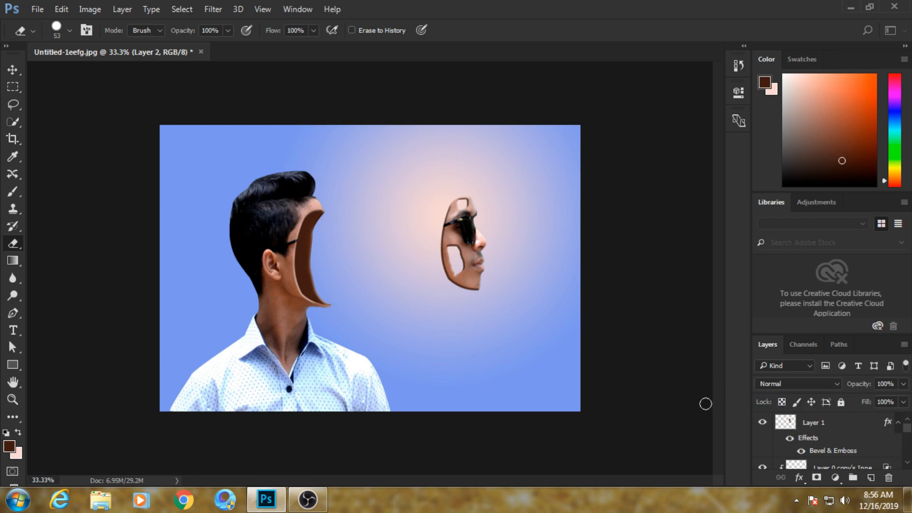
- Set the foreground color to #271710 and paint over the head's hollow to darken it further
left_click(13, 209)
left_click(9, 446)
left_click_drag(626, 285, 638, 265)
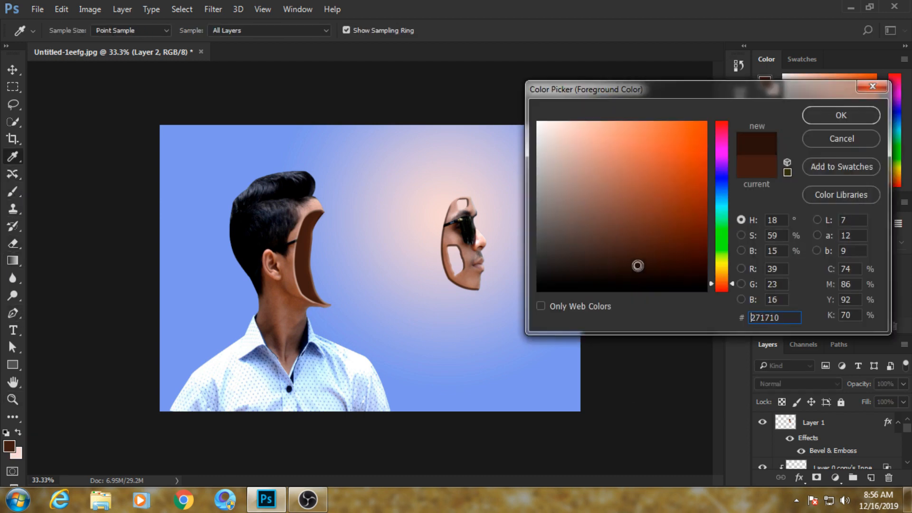
left_click(841, 115)
key("b")
scroll(330, 250, "up", 2)
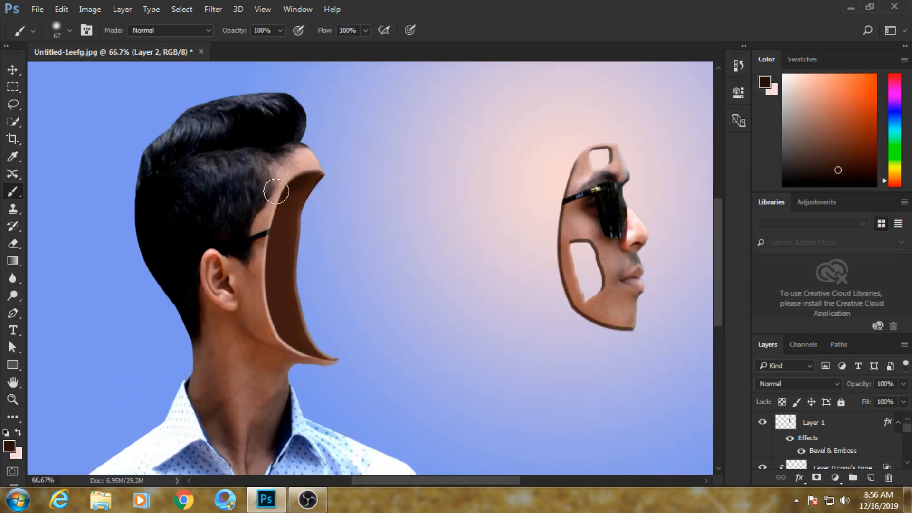
mouse_move(276, 240)
left_mouse_down()
mouse_move(274, 270)
mouse_move(283, 236)
mouse_move(269, 297)
mouse_move(301, 347)
left_mouse_up()
left_click_drag(318, 161, 282, 169)
key("e")
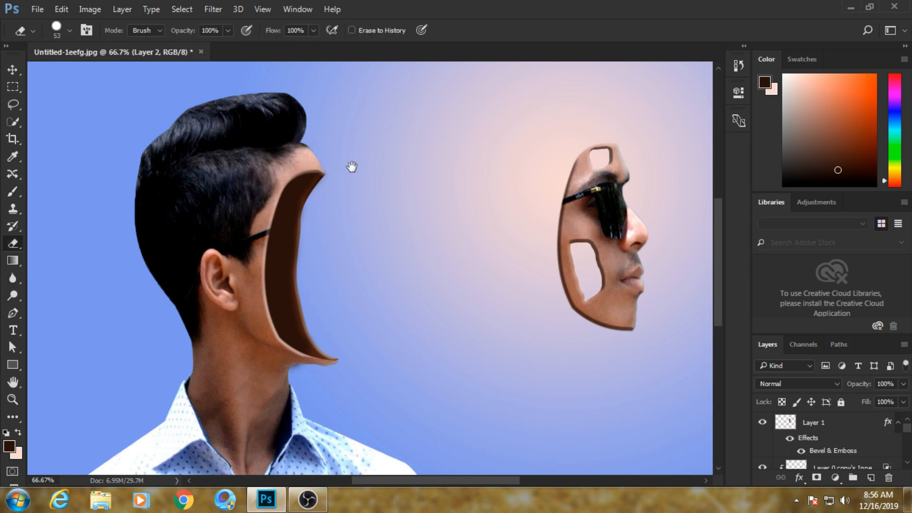
key("ctrl+minus")
key("ctrl+minus")
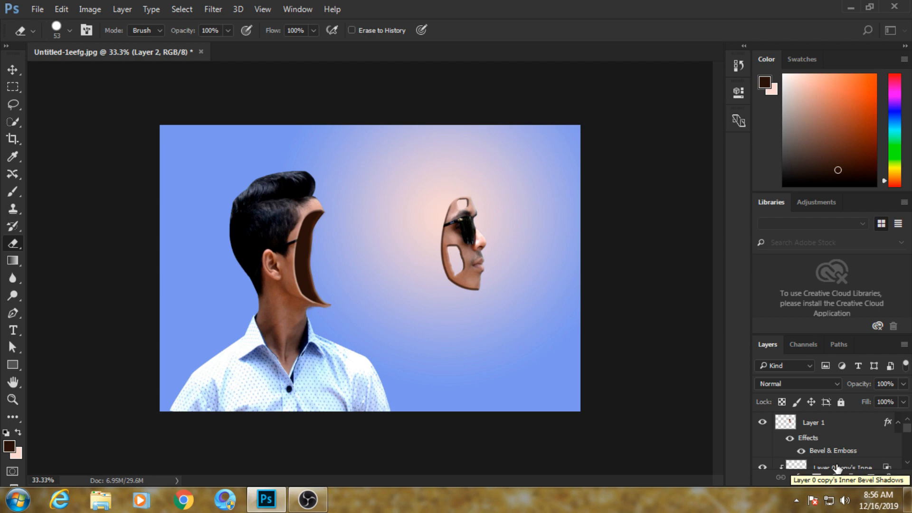
- Open the image real_ivy_plants_png_by_mysticmorning_d4sj9wu.png
left_click(37, 9)
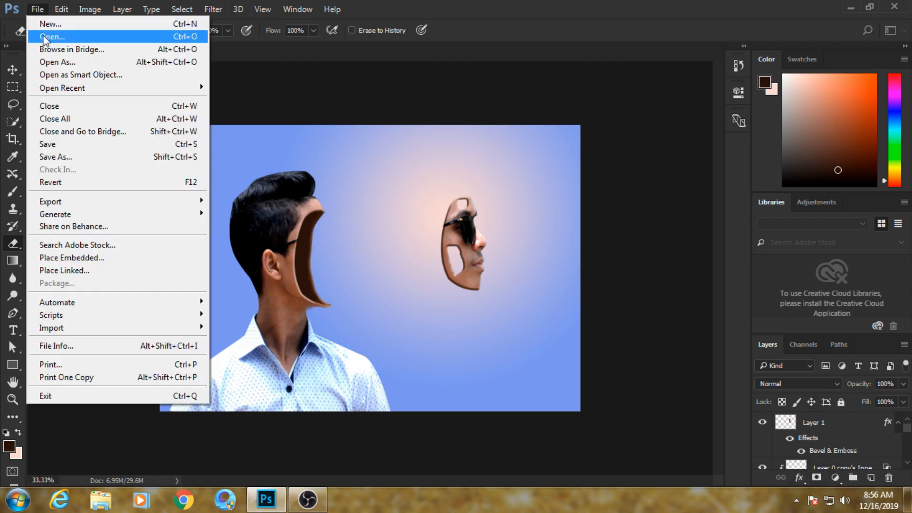
left_click(45, 35)
scroll(562, 168, "down", 10)
left_click(508, 114)
left_click(526, 299)
left_click(534, 266)
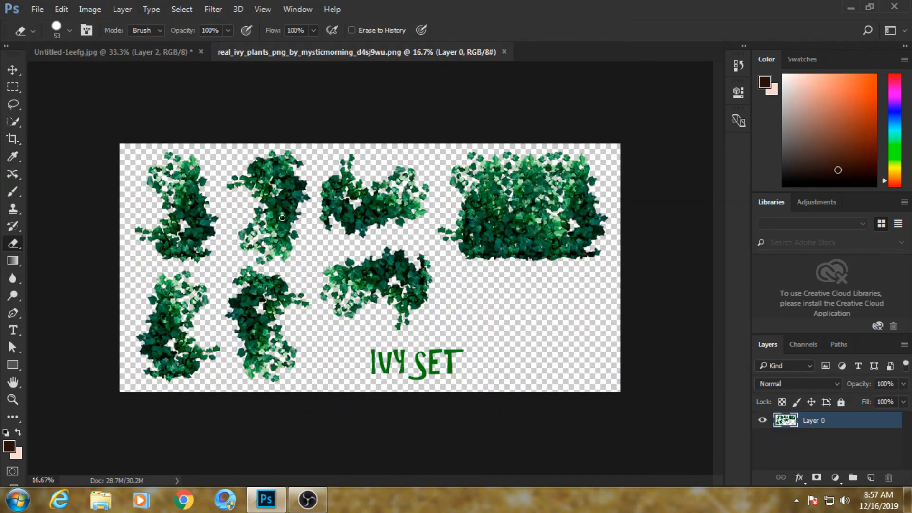
- Lasso the upper middle ivy clump and move it into the portrait document, between the head and the face
left_click(13, 104)
mouse_move(317, 235)
left_mouse_down()
mouse_move(359, 245)
mouse_move(422, 235)
mouse_move(440, 213)
mouse_move(429, 164)
mouse_move(337, 148)
mouse_move(314, 179)
mouse_move(325, 237)
left_mouse_up()
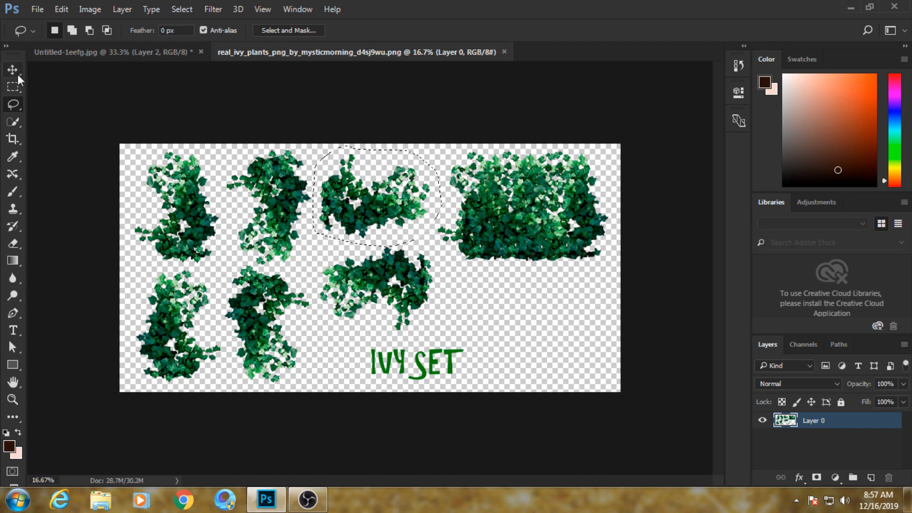
key("v")
mouse_move(328, 233)
left_mouse_down()
mouse_move(147, 80)
mouse_move(342, 157)
left_mouse_up()
left_click_drag(361, 221, 373, 271)
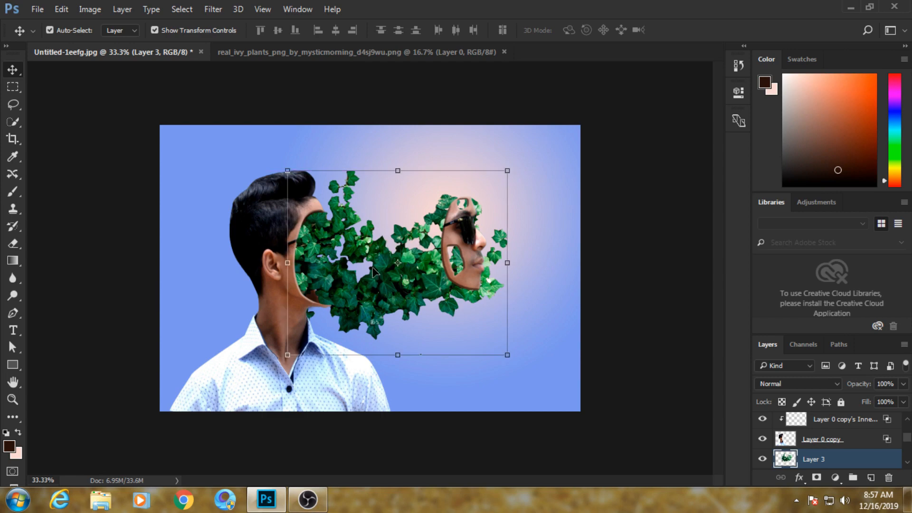
- Move the ivy on Layer 3 above the head's inner bevel layers and below the face layer
left_click_drag(862, 460, 820, 441)
scroll(853, 444, "up", 3)
scroll(848, 452, "down", 3)
scroll(836, 458, "up", 3)
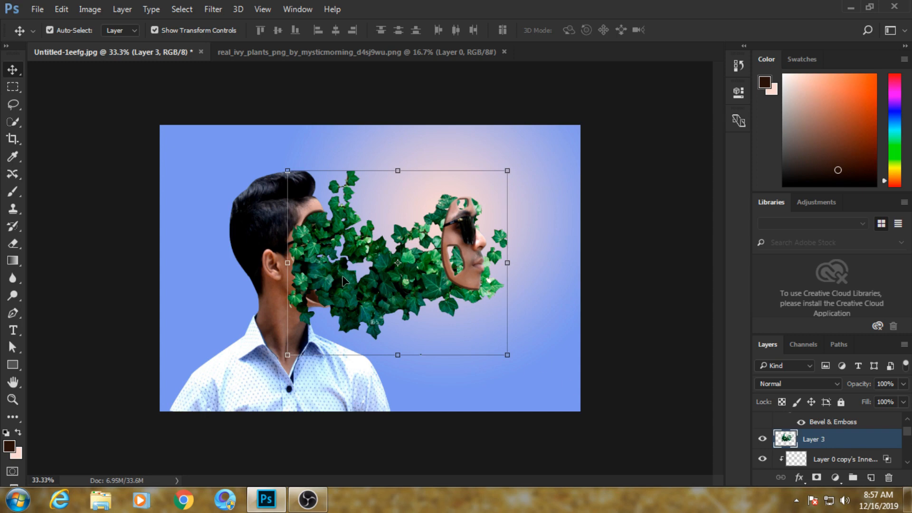
- Rotate the ivy to -7.36° and scale it to about 90% width and 79% height, fitting it between hollow and face
mouse_move(518, 166)
left_mouse_down()
mouse_move(515, 143)
mouse_move(508, 152)
left_mouse_up()
mouse_move(426, 254)
left_mouse_down()
mouse_move(409, 243)
mouse_move(414, 254)
left_mouse_up()
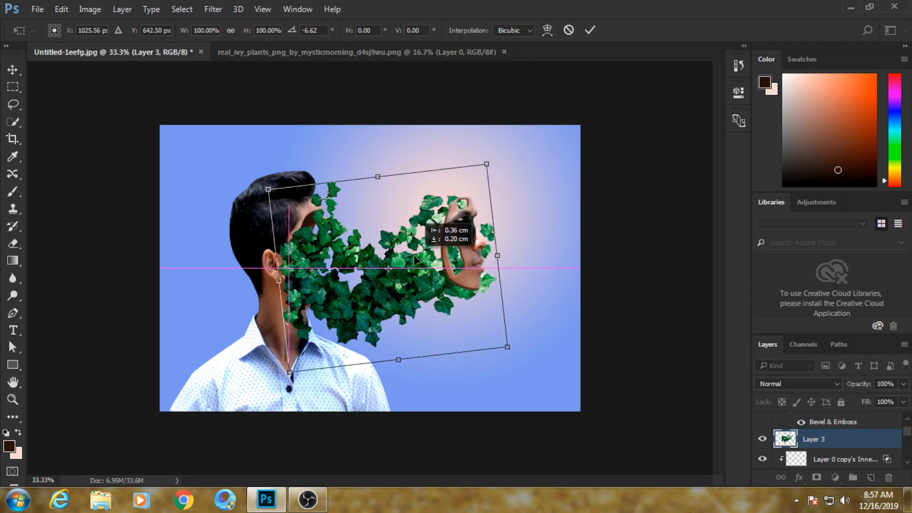
left_click_drag(489, 164, 472, 172)
left_click_drag(430, 237, 443, 259)
left_click_drag(490, 335, 443, 306)
left_click_drag(486, 177, 491, 172)
mouse_move(397, 278)
left_mouse_down()
mouse_move(398, 287)
mouse_move(389, 285)
left_mouse_up()
left_click_drag(459, 255, 480, 251)
left_click_drag(431, 269, 438, 262)
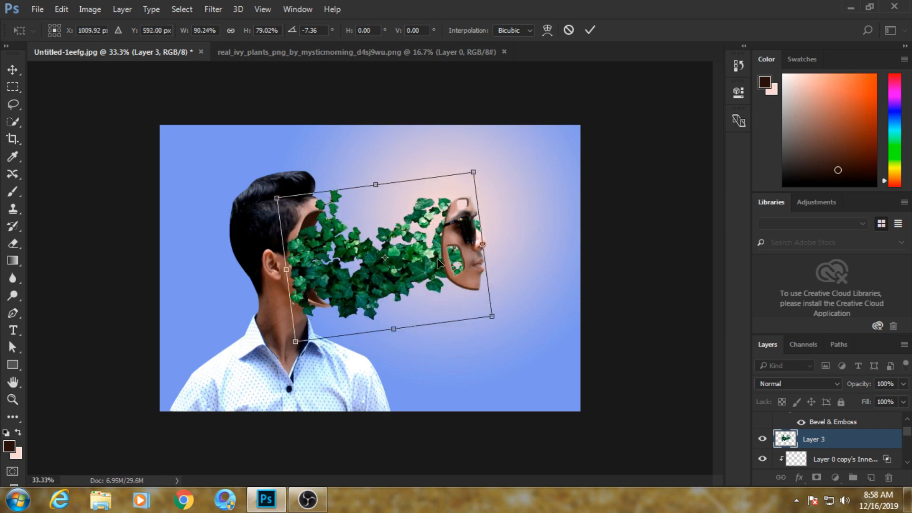
- Stretch the ivy to 94.70% width and 84.72% height so it reaches into the head, and apply the transform
left_click_drag(397, 331, 398, 340)
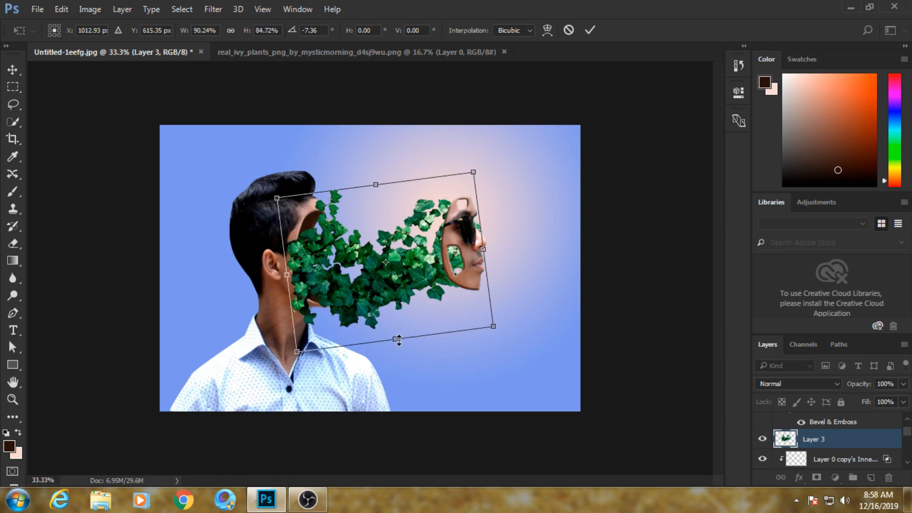
left_click_drag(291, 274, 280, 275)
left_click_drag(335, 278, 337, 277)
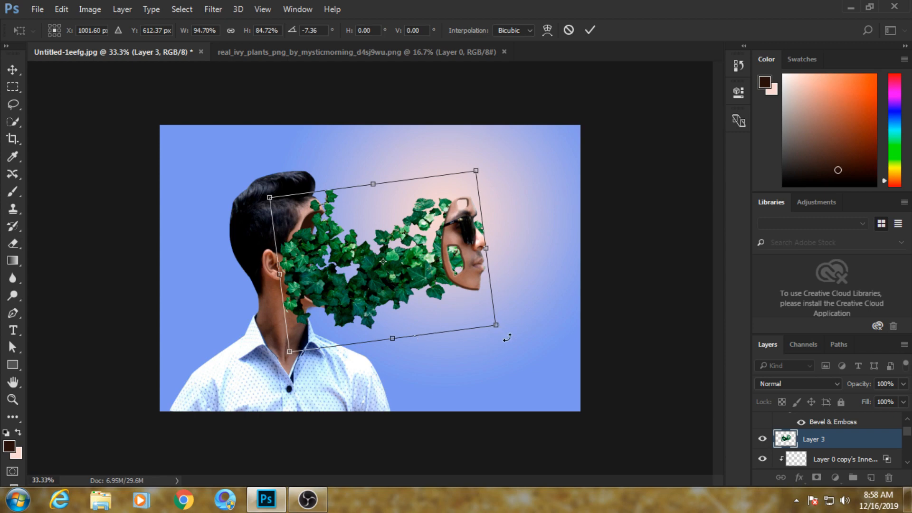
scroll(817, 442, "down", 3)
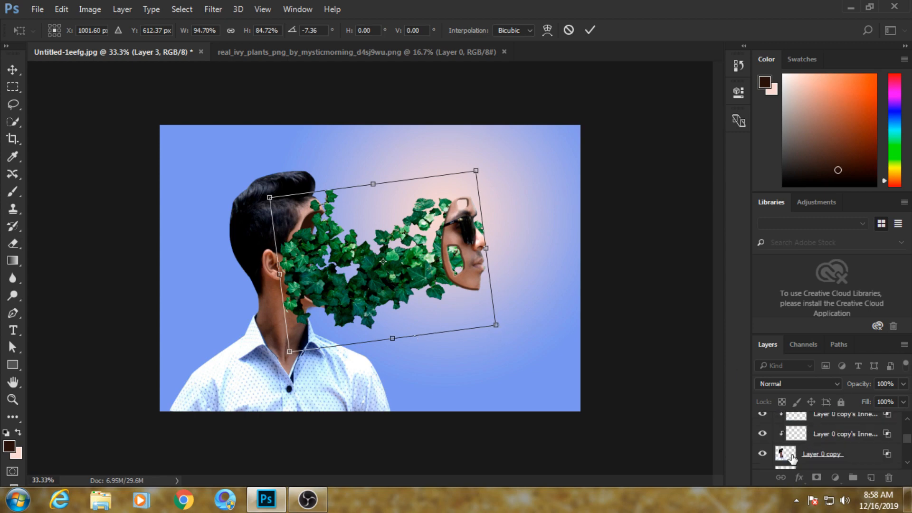
key("Return")
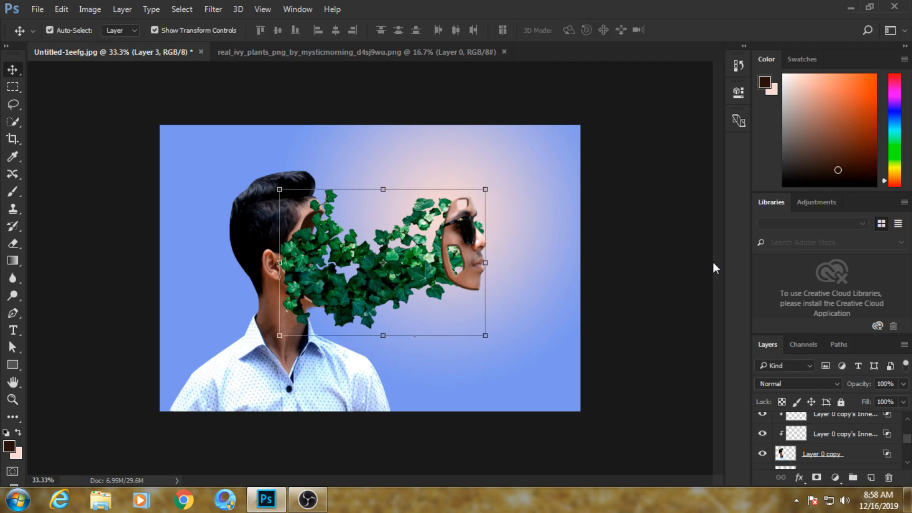
- Load the outline of Layer 0 copy as a selection, erase the ivy overlapping the man's head, and deselect
left_click(786, 455, "ctrl")
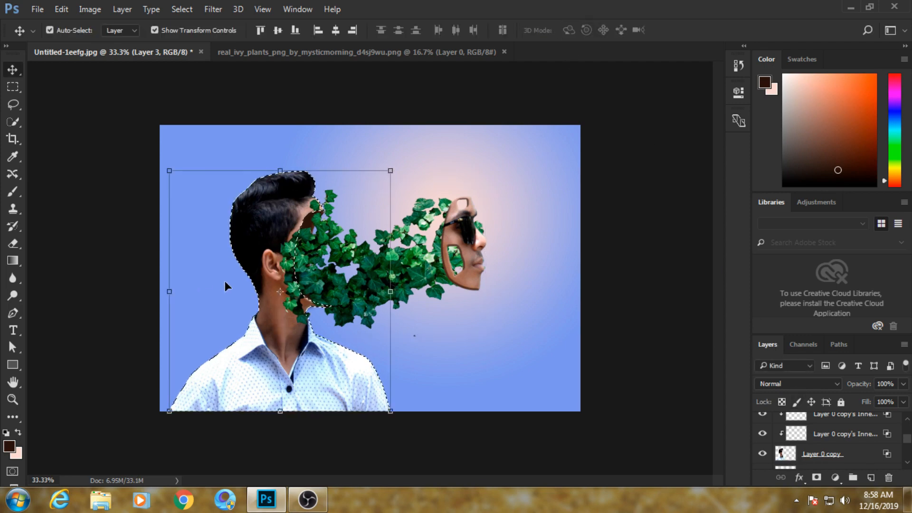
key("ctrl")
left_click(15, 244)
mouse_move(271, 215)
left_mouse_down()
mouse_move(288, 252)
mouse_move(301, 223)
mouse_move(275, 276)
mouse_move(287, 303)
mouse_move(300, 295)
mouse_move(304, 322)
left_mouse_up()
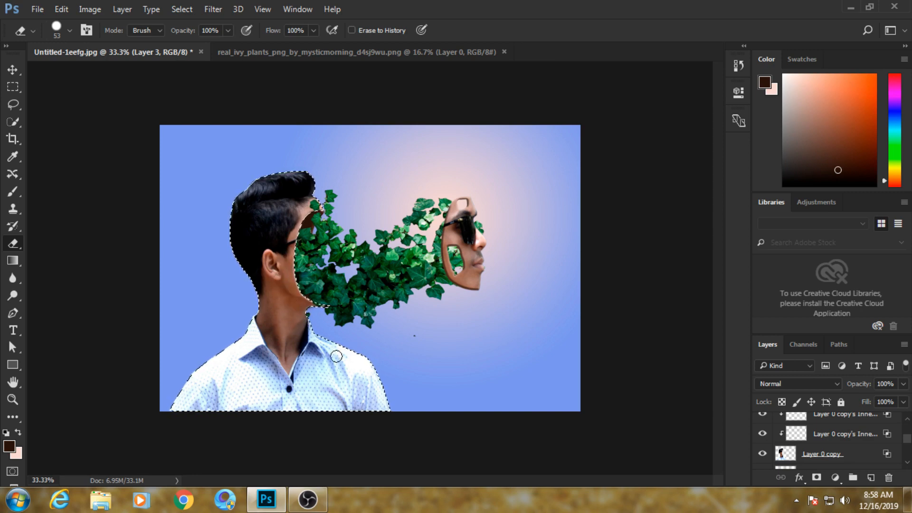
key("ctrl+d")
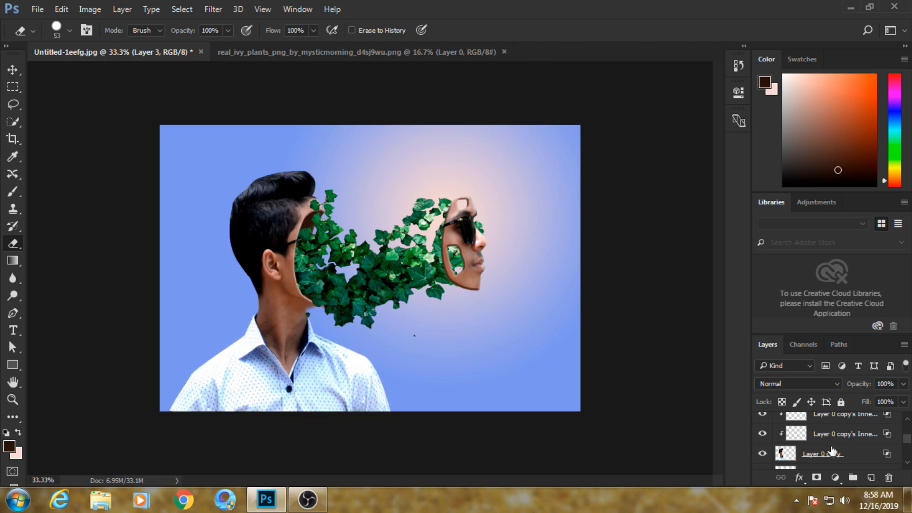
- Create a new empty layer directly above the ivy layer
scroll(832, 451, "up", 3)
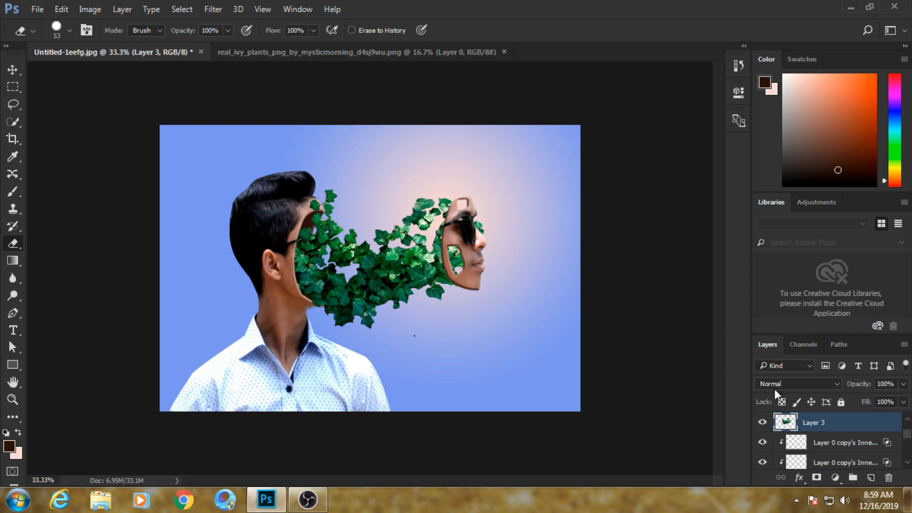
scroll(834, 450, "up", 2)
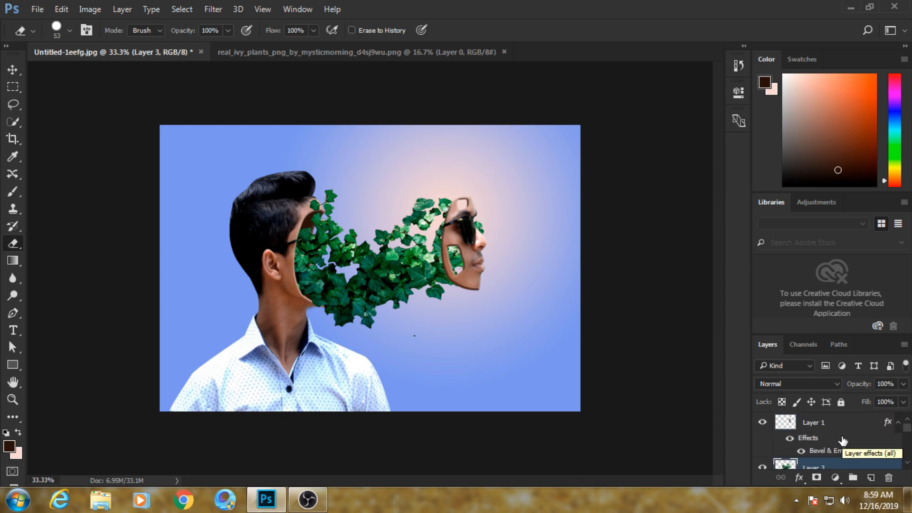
scroll(855, 439, "down", 4)
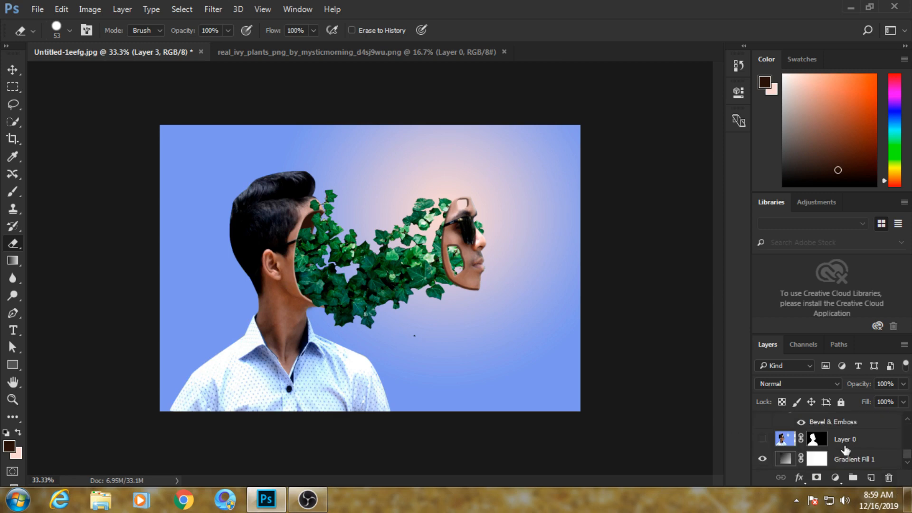
scroll(845, 451, "up", 2)
scroll(815, 445, "up", 2)
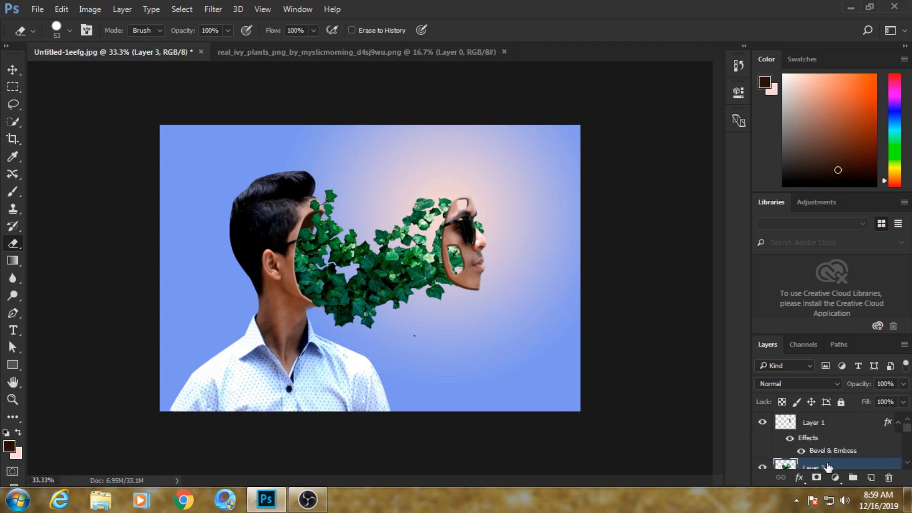
left_click(871, 478)
scroll(810, 427, "down", 2)
scroll(814, 435, "up", 2)
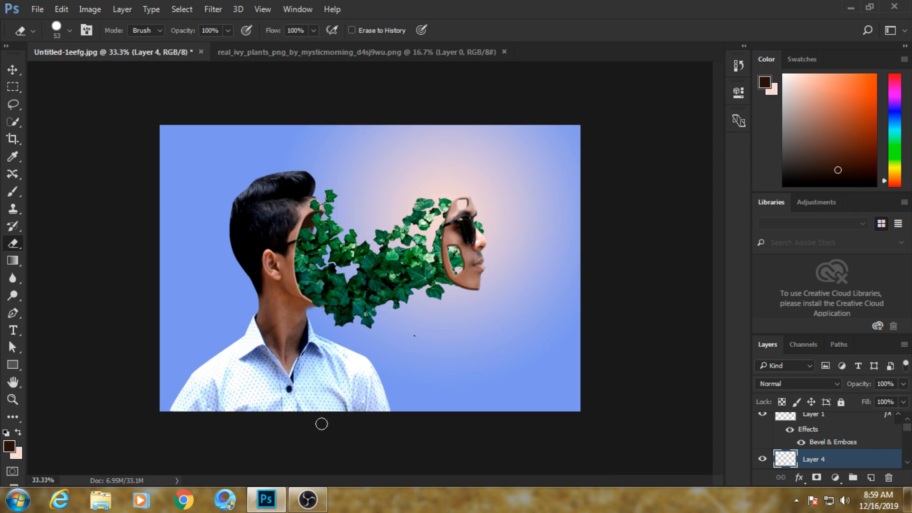
- Set the foreground to a dark reddish brown, try painting the hollow's upper part on Layer 4, and undo the stroke
left_click(9, 447)
left_click(633, 260)
left_click(841, 115)
left_click(300, 228, "ctrl")
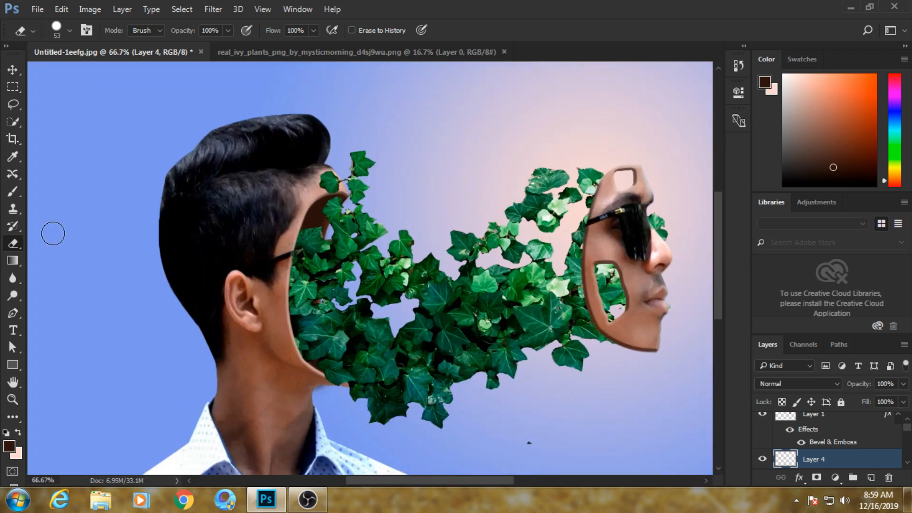
left_click(13, 193)
mouse_move(285, 238)
left_mouse_down()
mouse_move(300, 263)
mouse_move(316, 237)
mouse_move(305, 242)
mouse_move(295, 290)
left_mouse_up()
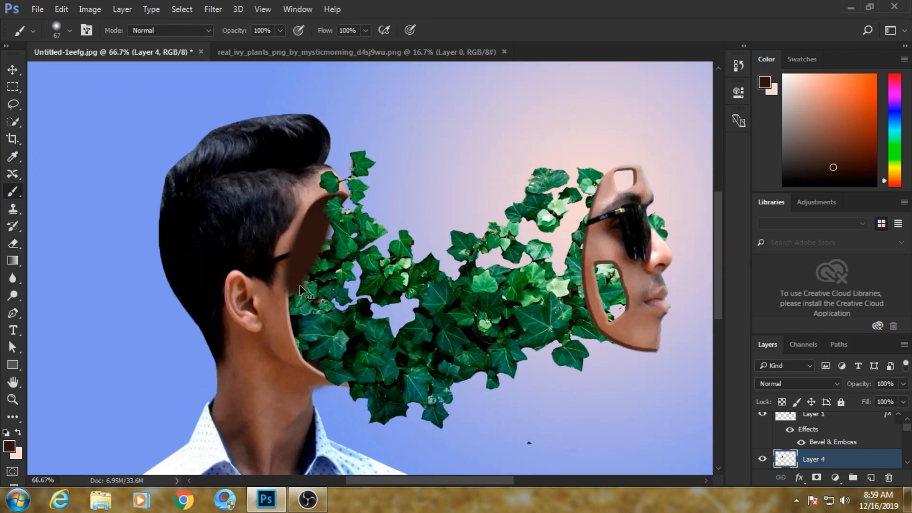
key("ctrl+z")
key("ctrl+minus")
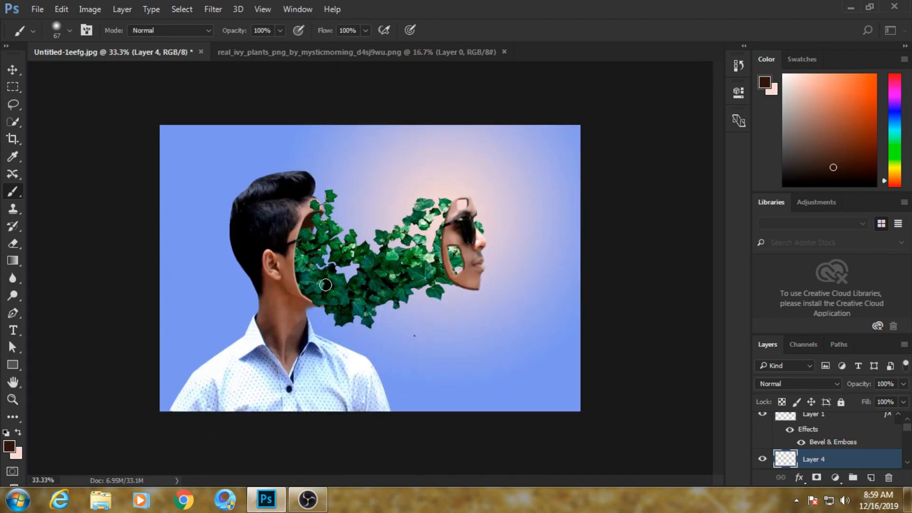
- Move Layer 4 below the ivy and head layers, directly beneath Layer 0 copy
scroll(839, 443, "down", 2)
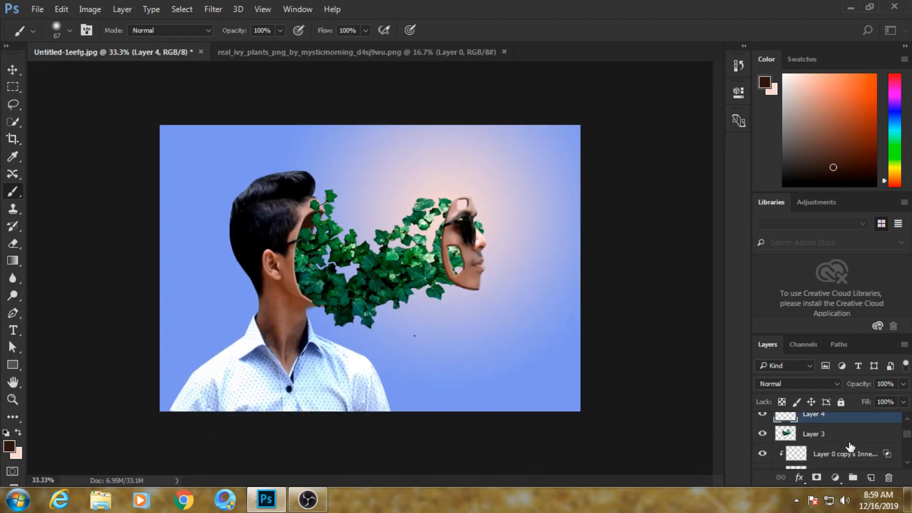
left_click_drag(844, 417, 841, 440)
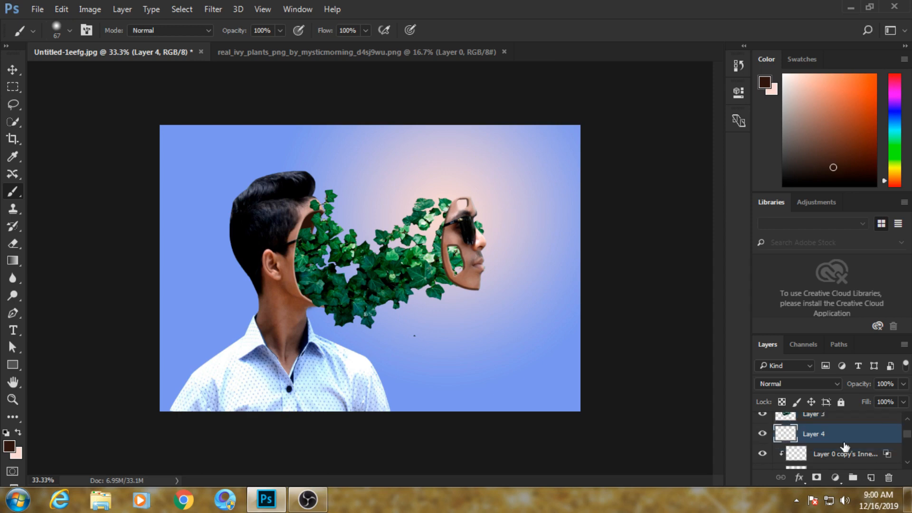
scroll(835, 438, "down", 1)
left_click_drag(834, 420, 836, 459)
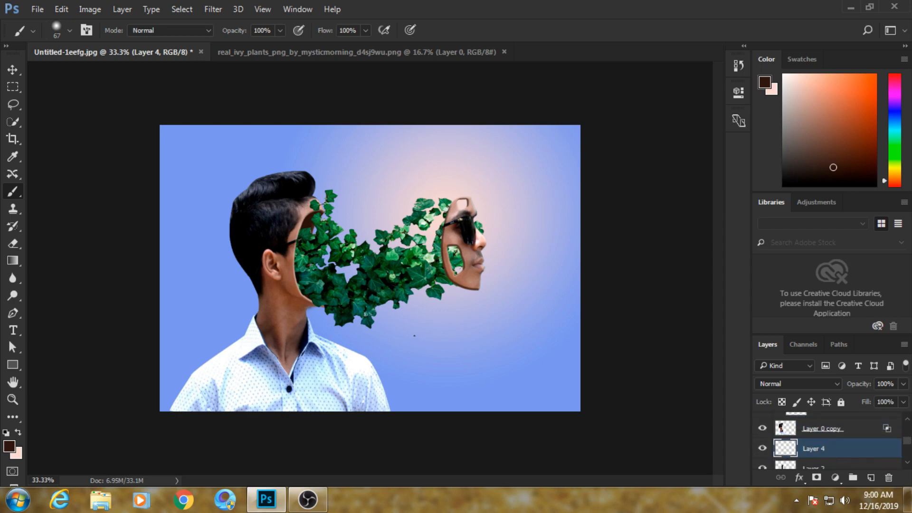
- Try a brush stroke along the hollow's lower inner edge on Layer 4, and delete that layer
mouse_move(299, 288)
left_mouse_down()
mouse_move(312, 305)
mouse_move(395, 298)
mouse_move(319, 301)
left_mouse_up()
left_click(889, 477)
left_click(346, 188)
scroll(847, 441, "up", 5)
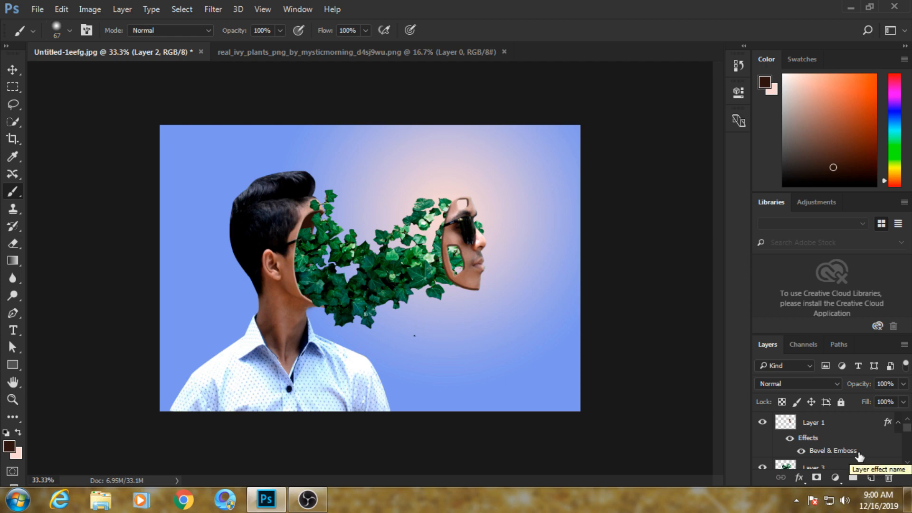
scroll(829, 439, "down", 3)
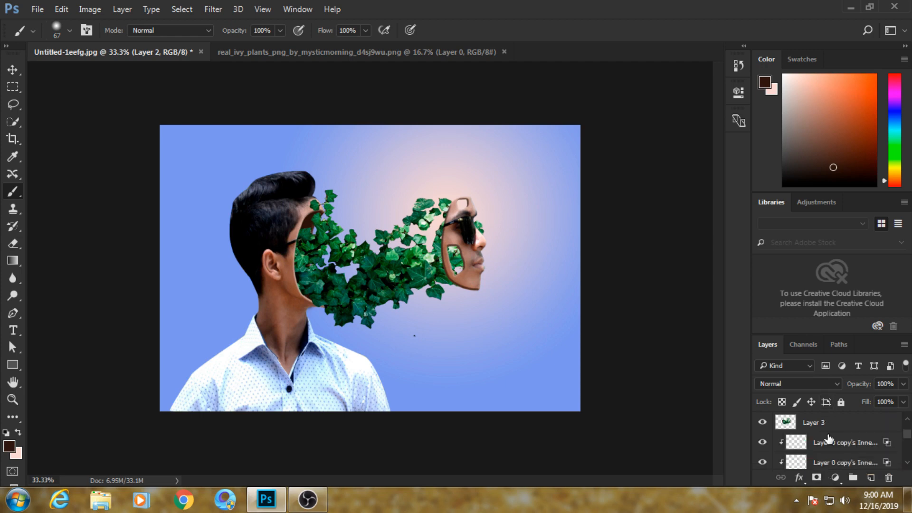
- Make the ivy's Layer 3 active in the portrait and close the real_ivy_plants image
scroll(829, 439, "up", 3)
left_click(826, 465)
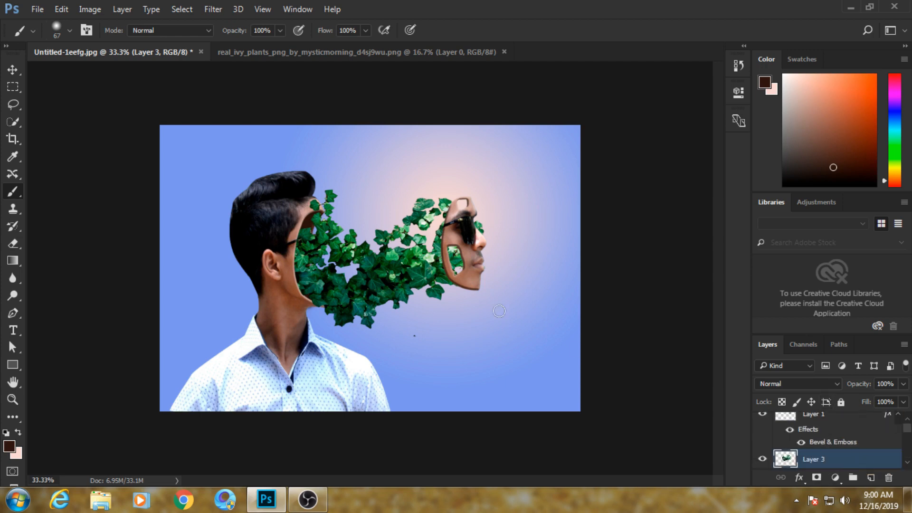
left_click(253, 52)
left_click(504, 52)
- Open the images ivy_2_by_black_b_o_x_d53s75a and png_viny_leaves_by_moonglowlilly_d5n4df5 together
left_click(37, 9)
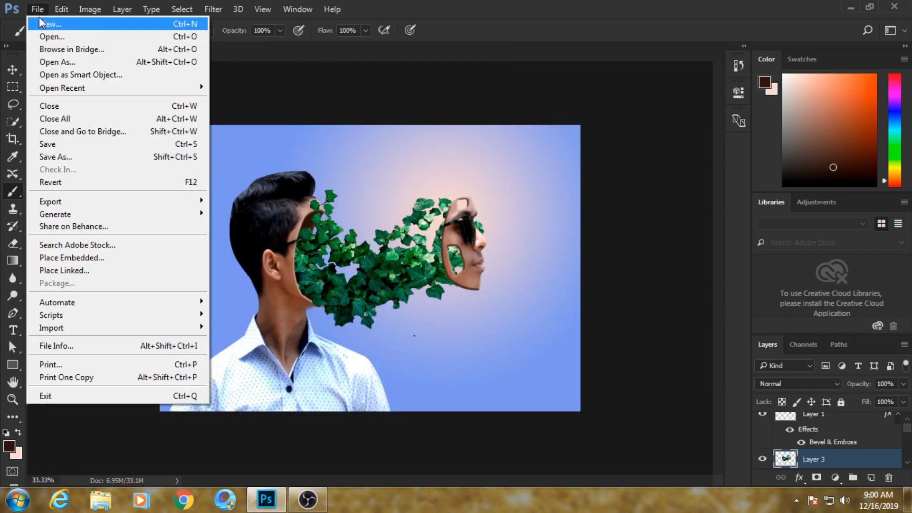
left_click(47, 39)
left_click(585, 215)
scroll(631, 193, "down", 3)
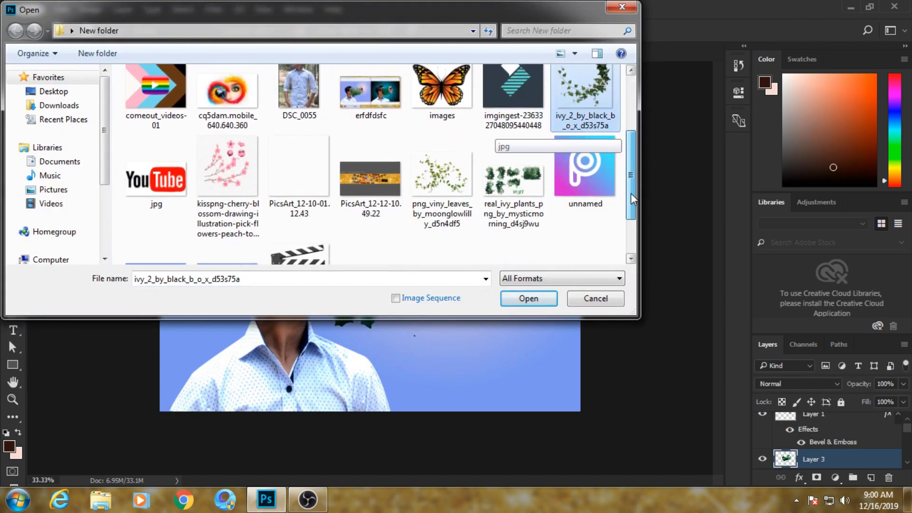
left_click(454, 186, "ctrl")
scroll(414, 187, "down", 3)
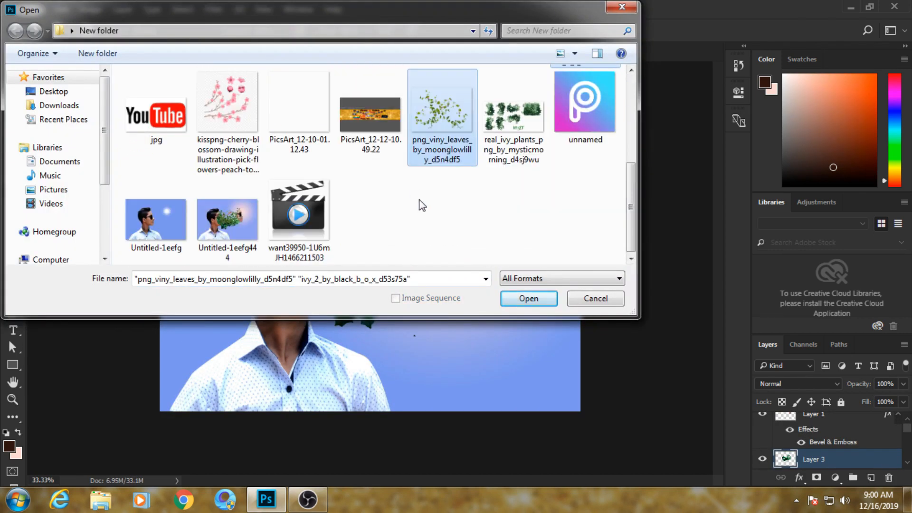
left_click(524, 297)
left_click(521, 282)
left_click(521, 283)
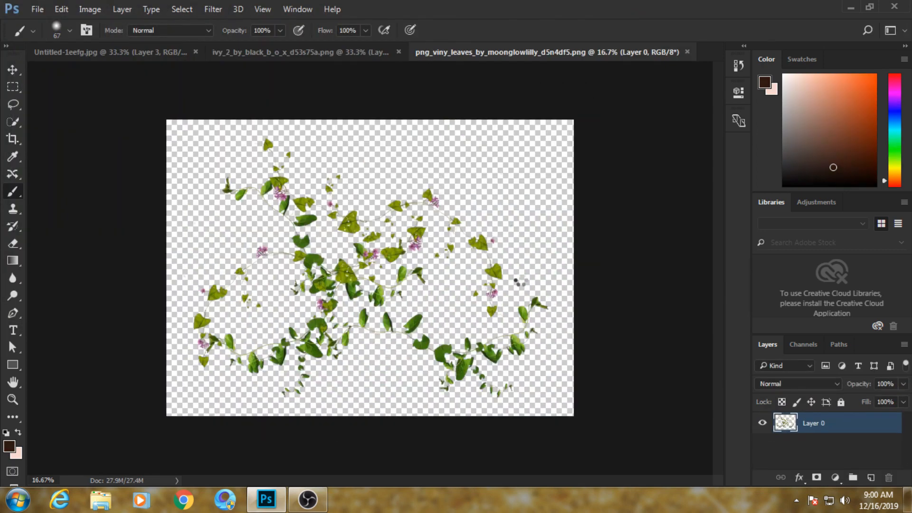
- Copy the ivy from ivy_2_by_black_b_o_x_d53s75a.png into the portrait as a new layer directly above Layer 3
left_click(14, 69)
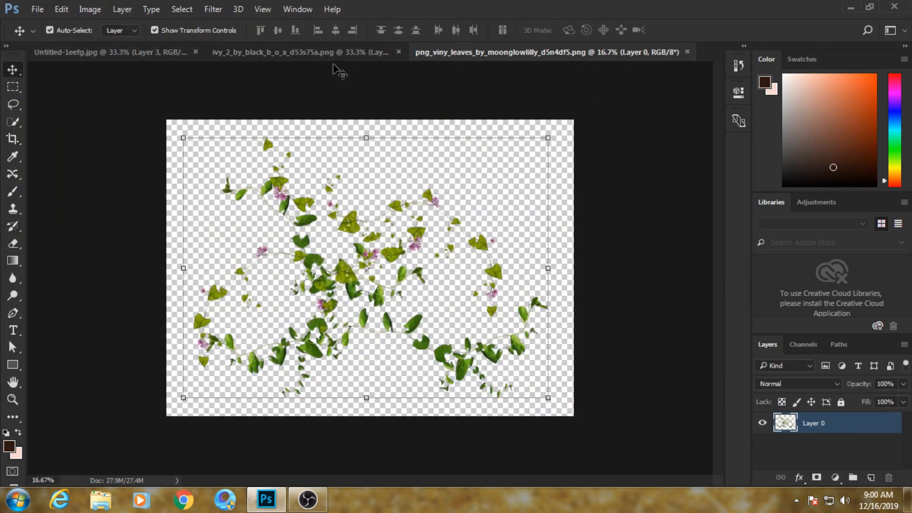
left_click(261, 52)
left_click_drag(442, 184, 453, 201)
left_click(525, 263)
- Mirror the new ivy horizontally, shrink it to about 57% wide and 69% high, and tilt it about 21 degrees over the existing ivy
left_click_drag(517, 142, 440, 243)
left_click_drag(440, 358, 50, 357)
left_click_drag(209, 356, 444, 245)
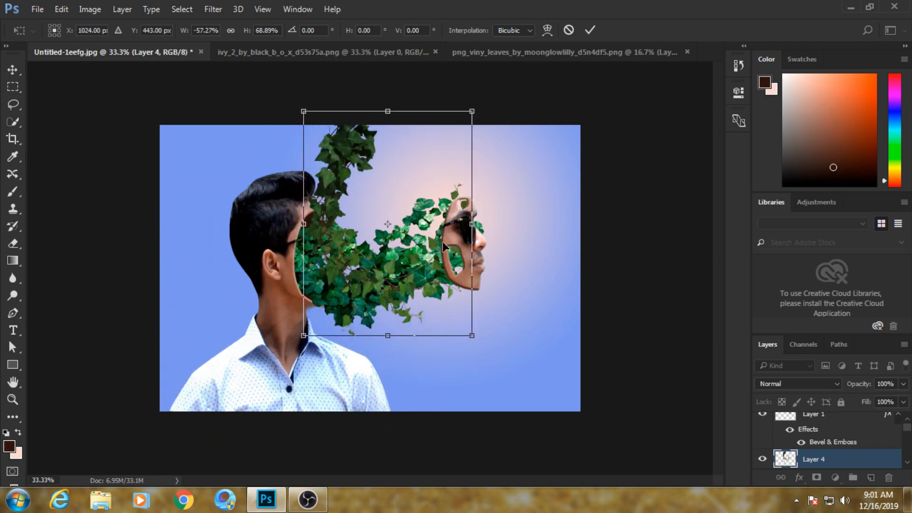
left_click_drag(484, 109, 441, 76)
left_click_drag(429, 209, 434, 206)
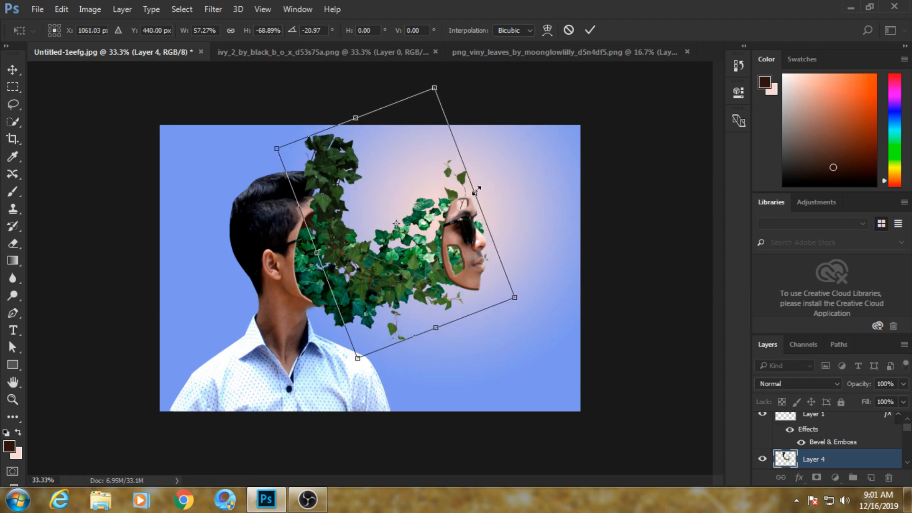
- Widen the ivy to about 81%, reduce its tilt to about 10 degrees so it spans head to face, and apply the transform
left_click_drag(317, 252, 276, 270)
mouse_move(391, 275)
left_mouse_down()
mouse_move(356, 304)
mouse_move(380, 261)
mouse_move(394, 259)
mouse_move(380, 273)
left_mouse_up()
left_click_drag(487, 148, 482, 185)
left_click_drag(421, 202, 424, 185)
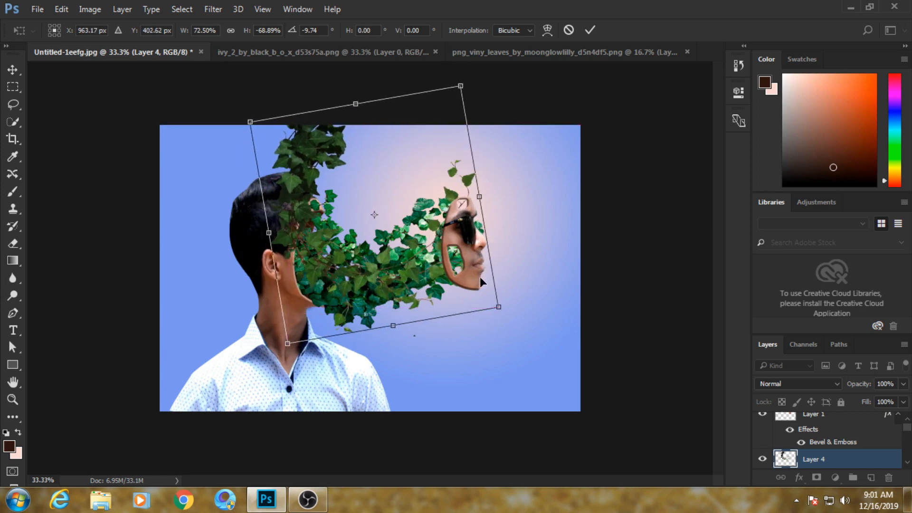
left_click_drag(292, 318, 267, 317)
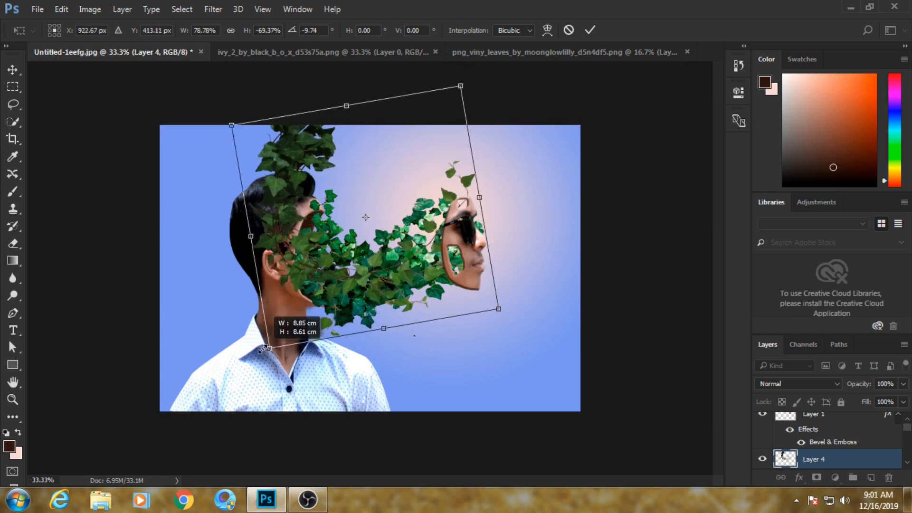
left_click_drag(525, 245, 519, 244)
left_click_drag(438, 262, 442, 260)
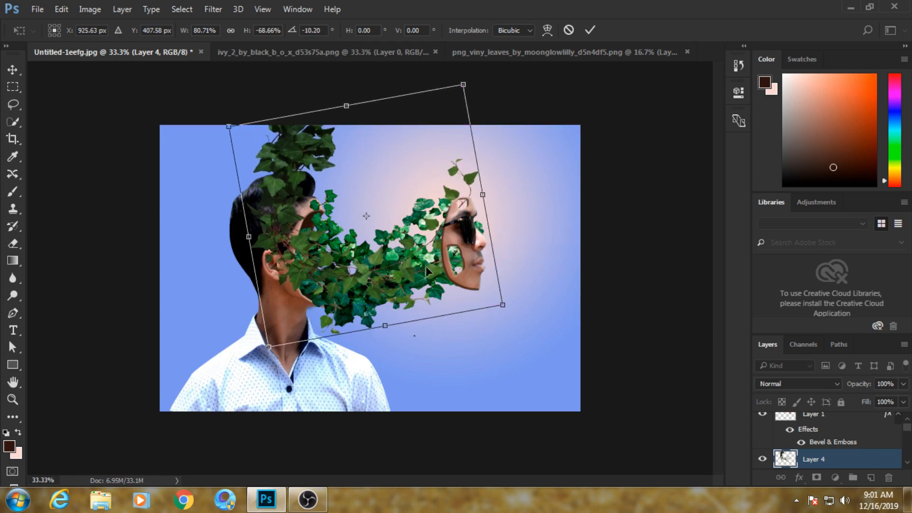
left_click(591, 30)
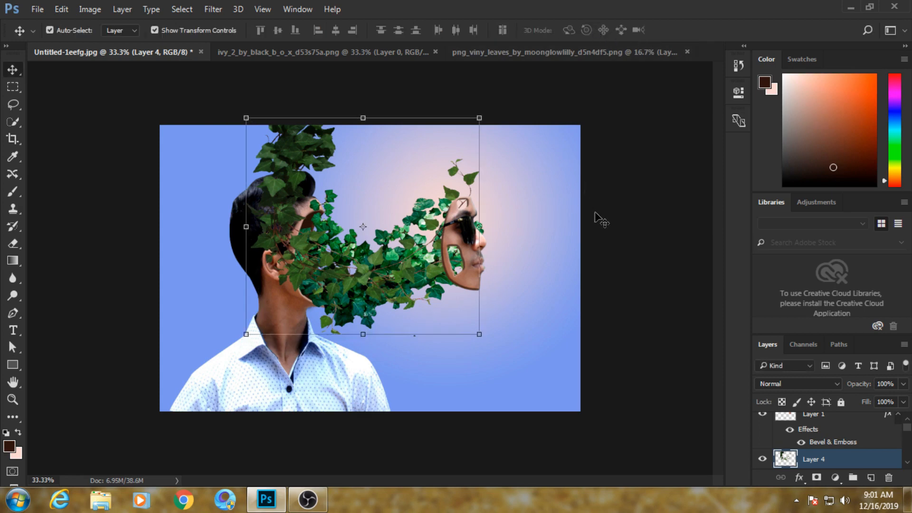
- Add a layer mask to Layer 4 and invert it to hide all the new ivy
left_click(817, 477)
left_click_drag(822, 464, 827, 460)
key("ctrl+i")
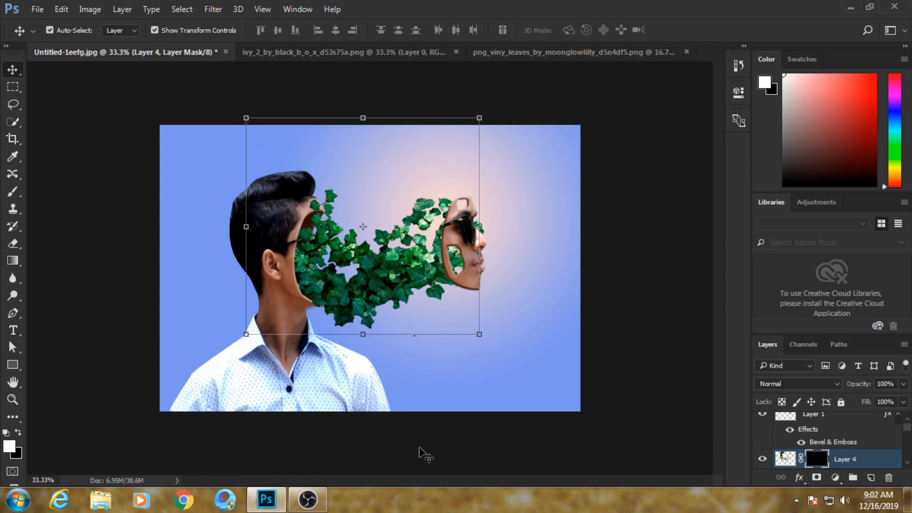
- Paint white on Layer 4's mask to reveal the sprig above the face and the leaves between face and hollow head
left_click(8, 447)
left_click(840, 115)
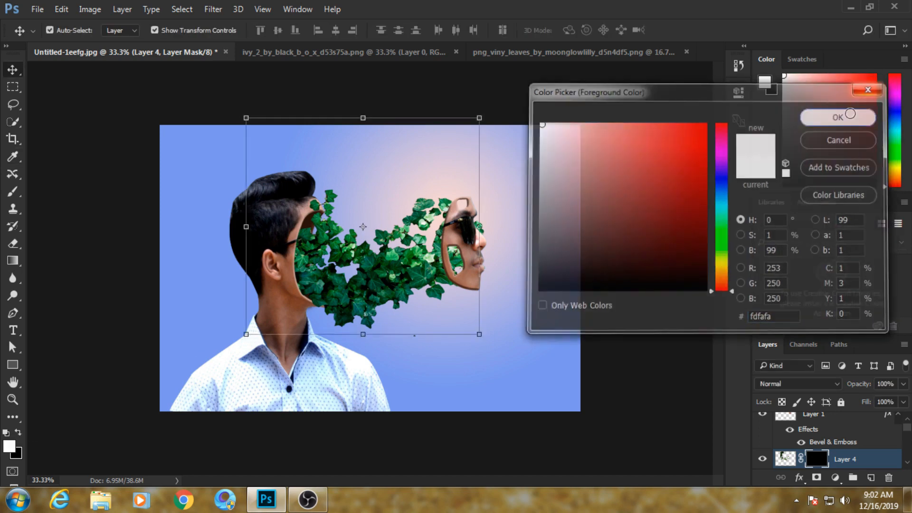
left_click(13, 193)
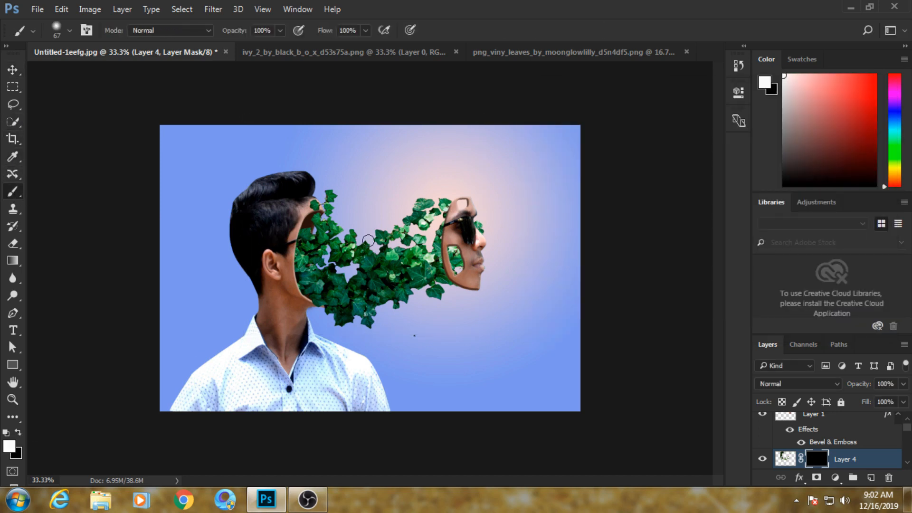
mouse_move(465, 198)
left_mouse_down()
mouse_move(472, 169)
mouse_move(455, 174)
mouse_move(447, 158)
mouse_move(453, 194)
left_mouse_up()
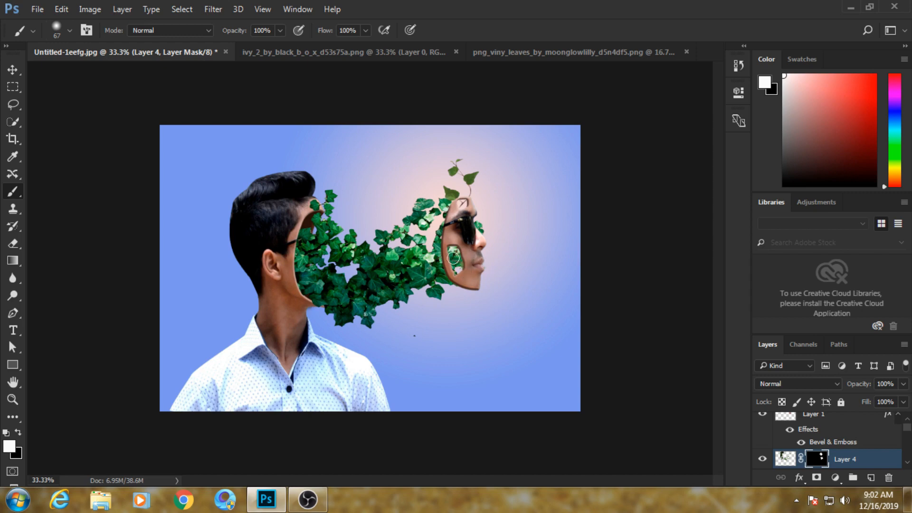
mouse_move(466, 257)
left_mouse_down()
mouse_move(428, 282)
mouse_move(430, 211)
left_mouse_up()
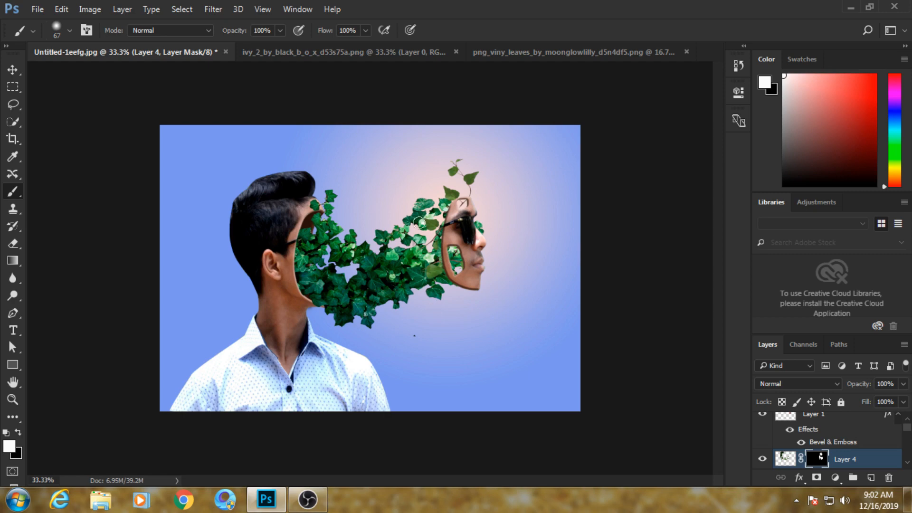
mouse_move(420, 222)
left_mouse_down()
mouse_move(400, 298)
mouse_move(409, 241)
mouse_move(375, 296)
mouse_move(372, 262)
mouse_move(346, 282)
mouse_move(364, 260)
mouse_move(390, 260)
mouse_move(338, 272)
mouse_move(326, 257)
mouse_move(328, 292)
mouse_move(327, 276)
mouse_move(325, 289)
mouse_move(310, 283)
mouse_move(370, 302)
mouse_move(309, 253)
mouse_move(314, 243)
mouse_move(319, 262)
mouse_move(334, 237)
mouse_move(362, 278)
left_mouse_up()
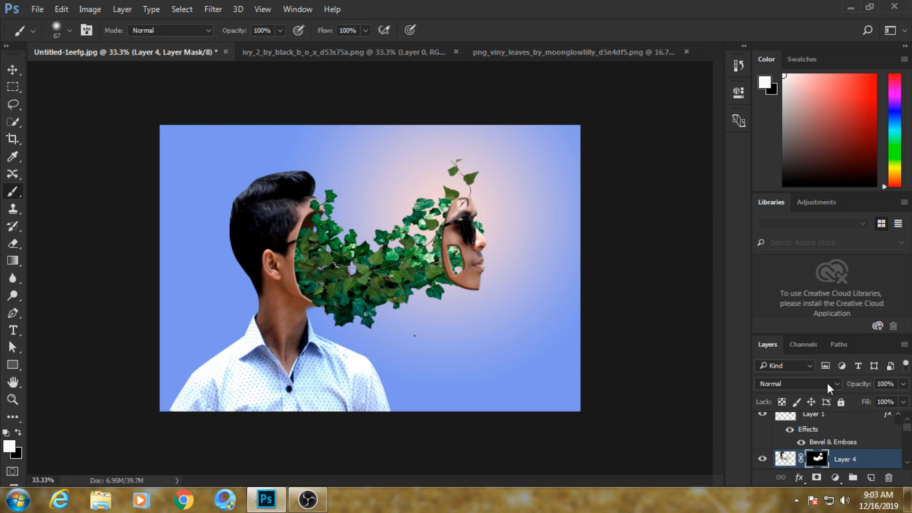
left_click(903, 385)
left_click_drag(899, 404, 907, 399)
key("Return")
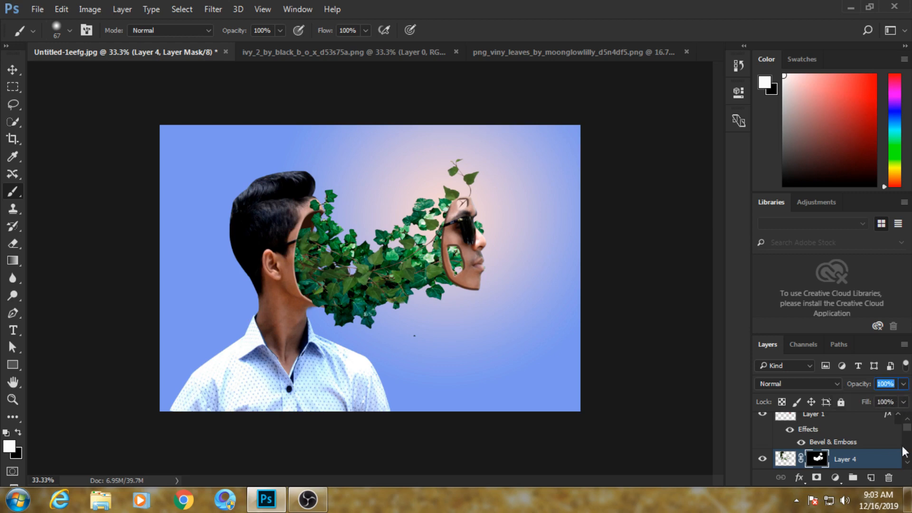
left_click(451, 162)
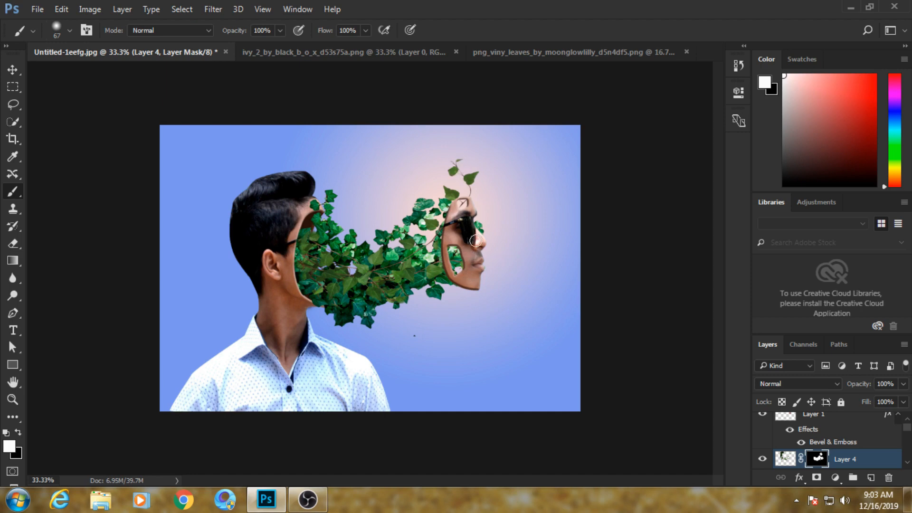
- Close the ivy_2 image and copy the flowering vines from the png_viny_leaves image into the portrait as a new layer above Layer 4
left_click(314, 55)
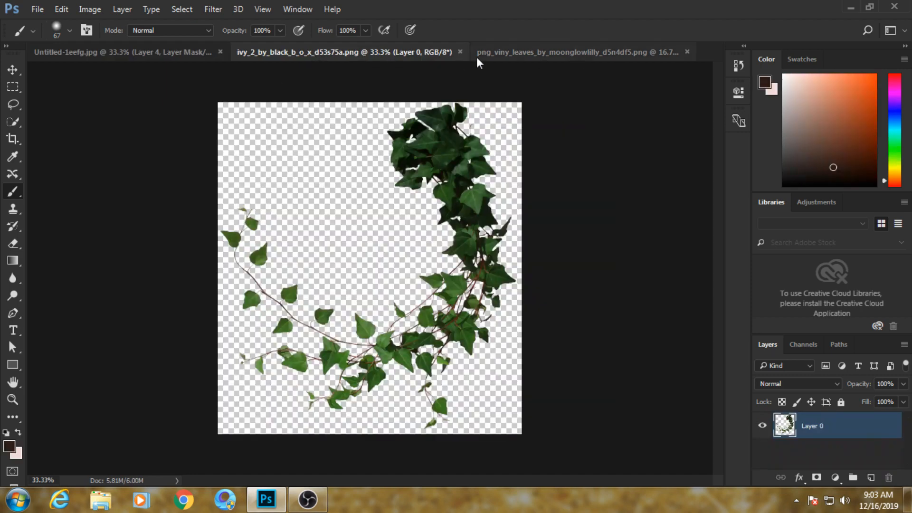
left_click(459, 51)
left_click(381, 54)
key("v")
left_click_drag(332, 208, 362, 200)
left_click(526, 263)
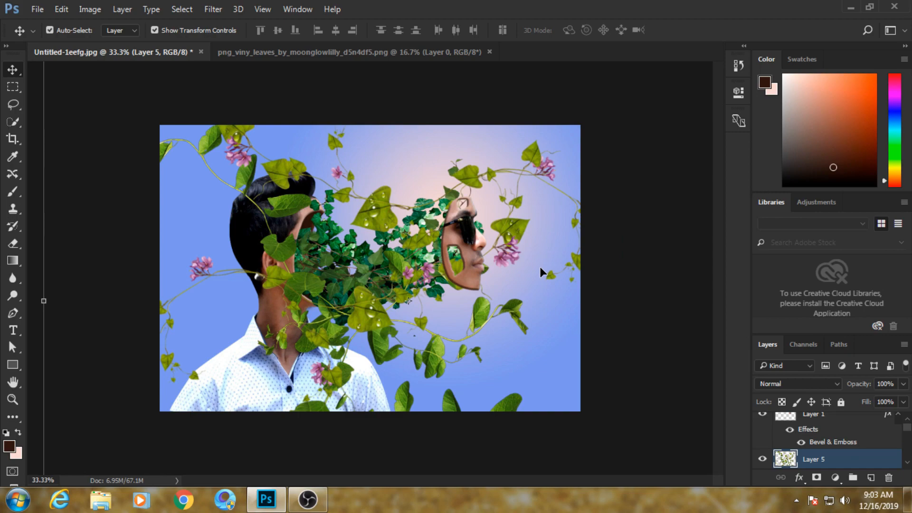
- Scale the vine layer to about 23% wide and 25.5% high, place it between head and face, and rotate it slightly
left_click_drag(44, 301, 259, 300)
left_click_drag(453, 365, 327, 214)
left_click_drag(647, 407, 407, 216)
left_click_drag(356, 176, 458, 352)
left_click_drag(521, 401, 405, 202)
left_click_drag(335, 151, 385, 266)
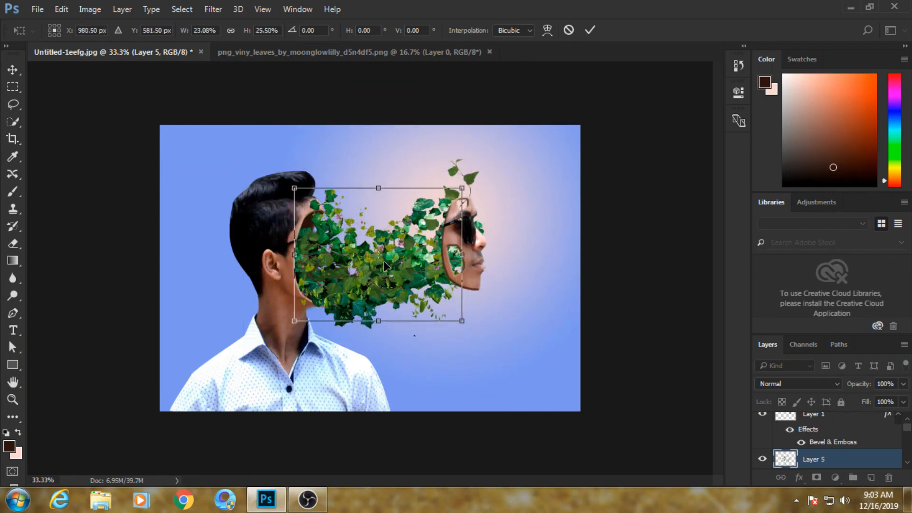
left_click_drag(482, 182, 483, 184)
- Warp the vine layer so its leaves curve along the ivy between the hollow head and the face, and apply the warp
right_click(401, 273)
left_click(434, 149)
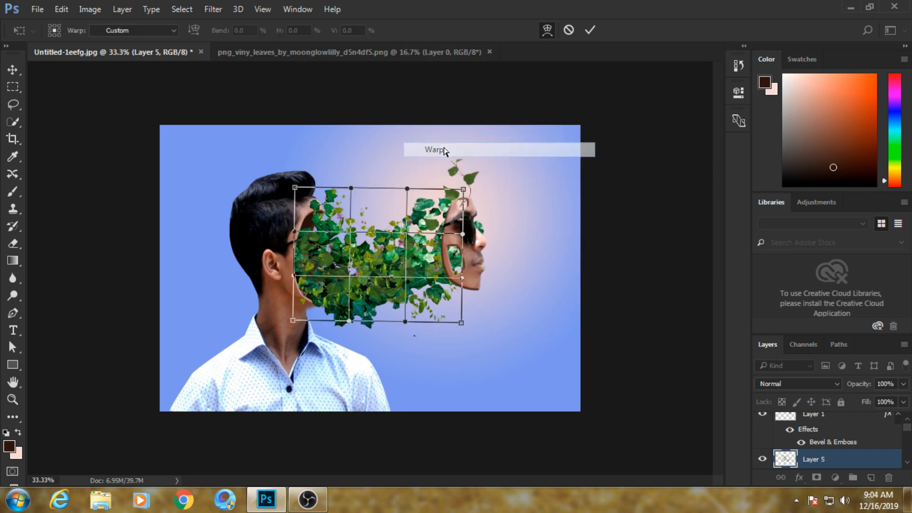
left_click_drag(411, 231, 415, 215)
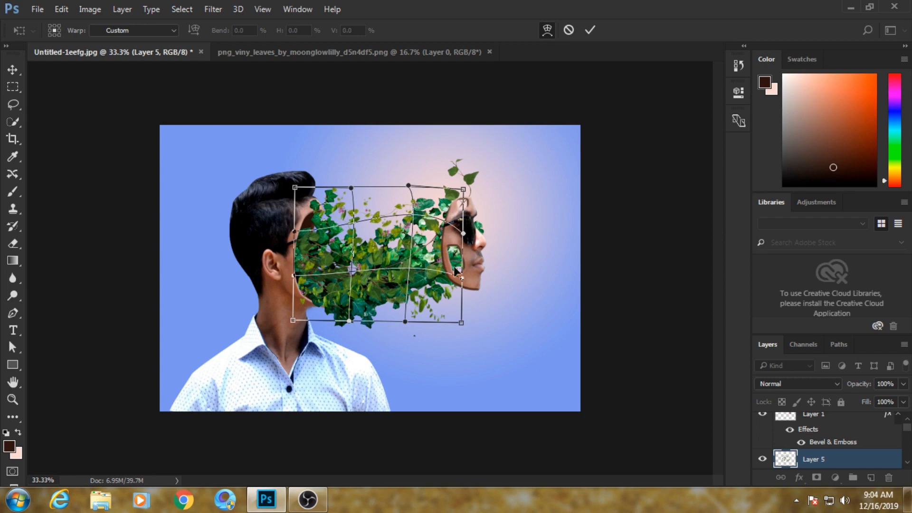
mouse_move(462, 281)
left_mouse_down()
mouse_move(507, 265)
mouse_move(479, 281)
left_mouse_up()
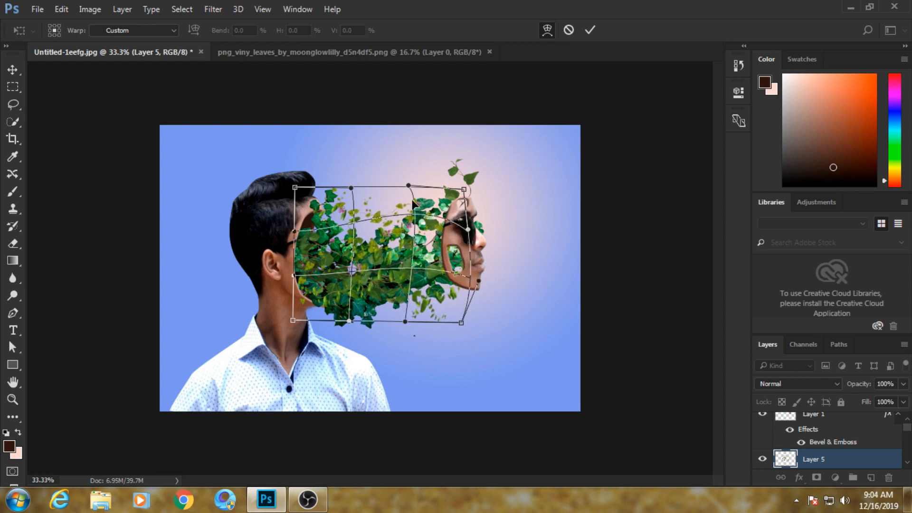
left_click_drag(353, 221, 358, 242)
mouse_move(355, 189)
left_mouse_down()
mouse_move(363, 195)
mouse_move(357, 177)
left_mouse_up()
left_click_drag(319, 286, 367, 230)
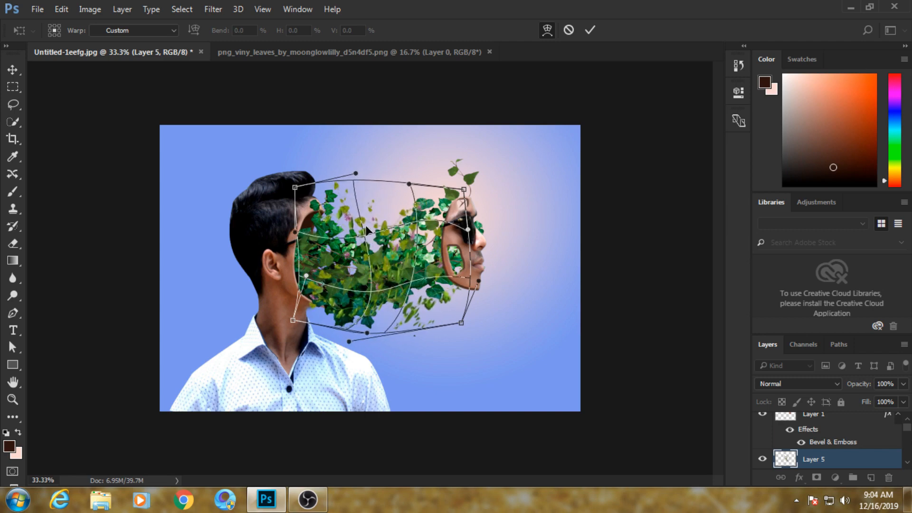
left_click(592, 31)
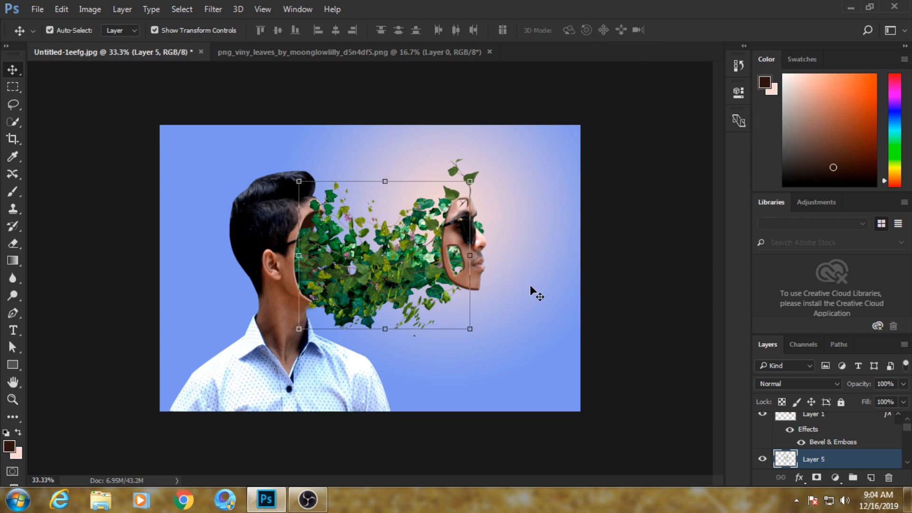
- Close the png_viny_leaves image and open butterflies_4_png_stock_by_roy3d_d6u4jah
left_click(279, 55)
left_click(489, 52)
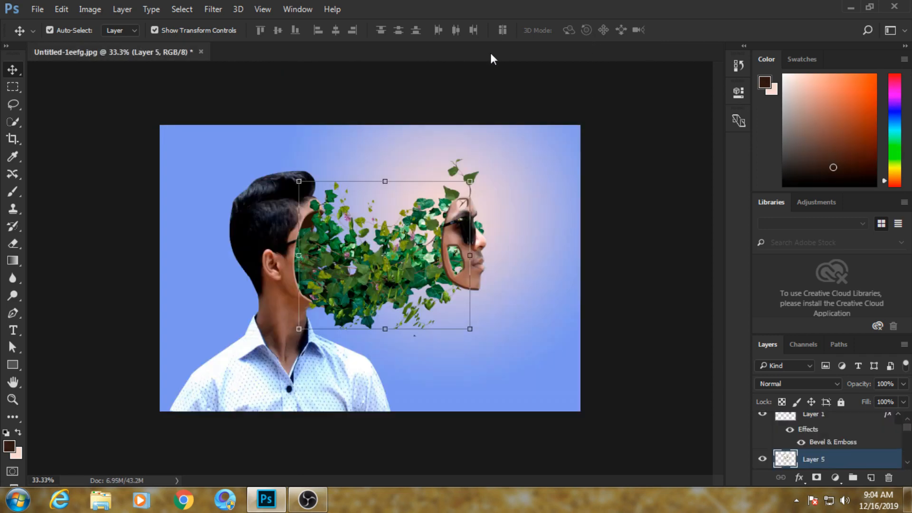
left_click(37, 9)
left_click(41, 35)
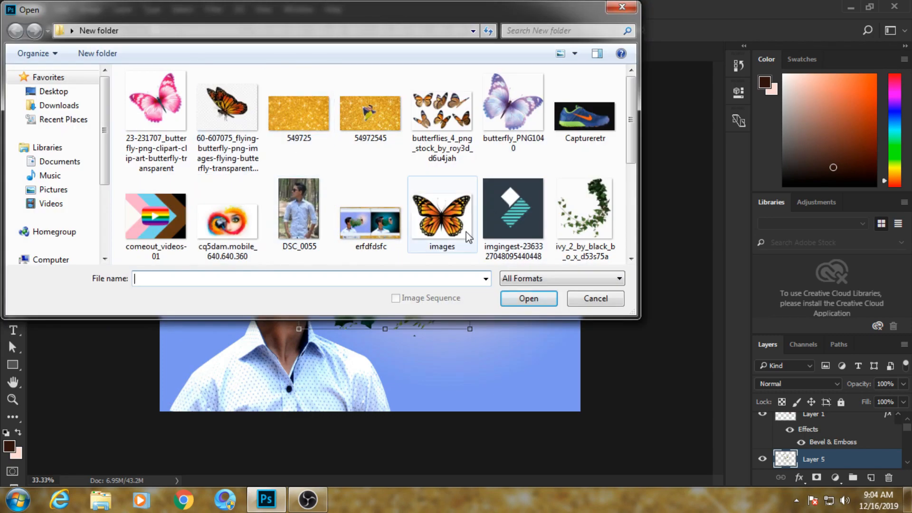
scroll(576, 187, "down", 3)
scroll(627, 171, "up", 5)
left_click(461, 119)
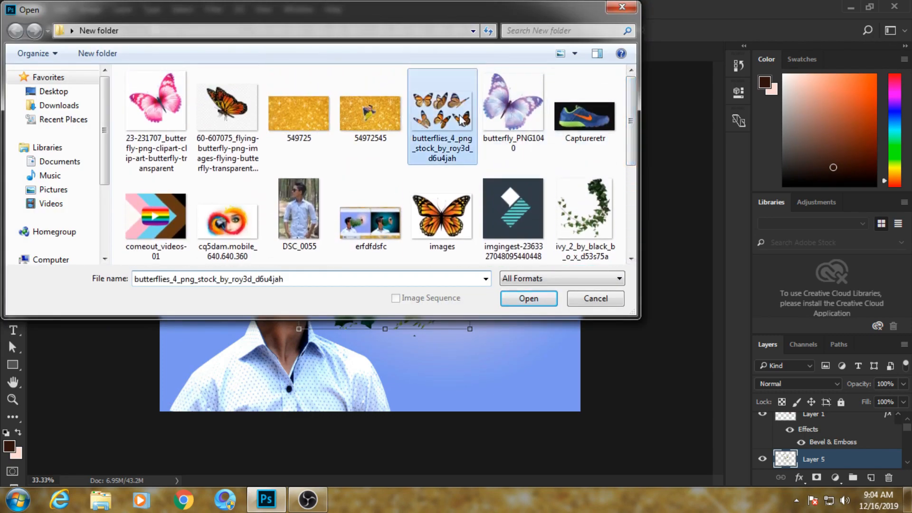
left_click(529, 298)
left_click(516, 279)
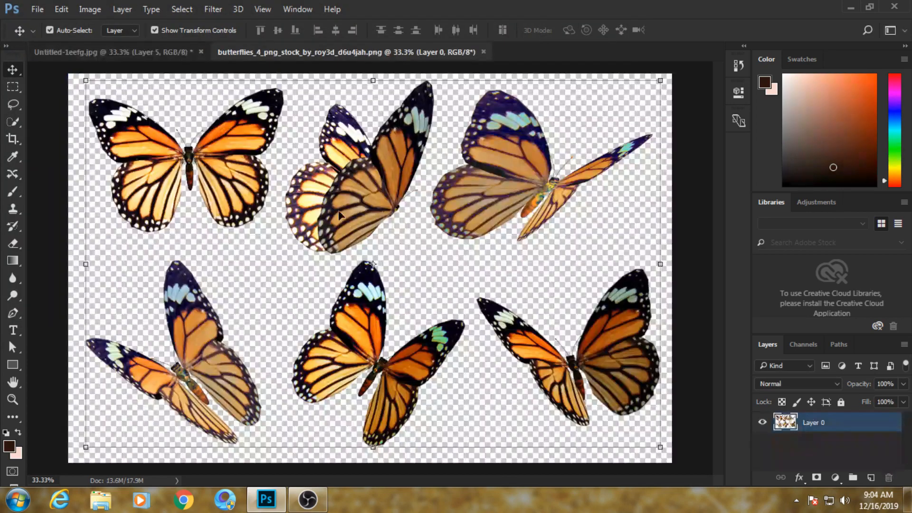
- Lasso the middle butterfly of the upper row and copy it into the portrait as a new layer above the vines
left_click(12, 104)
left_click_drag(325, 262, 291, 247)
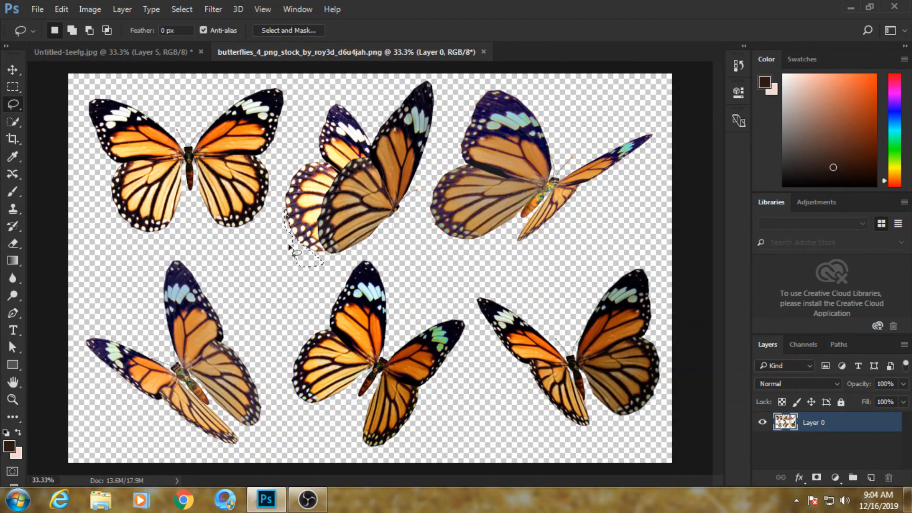
key("ctrl+d")
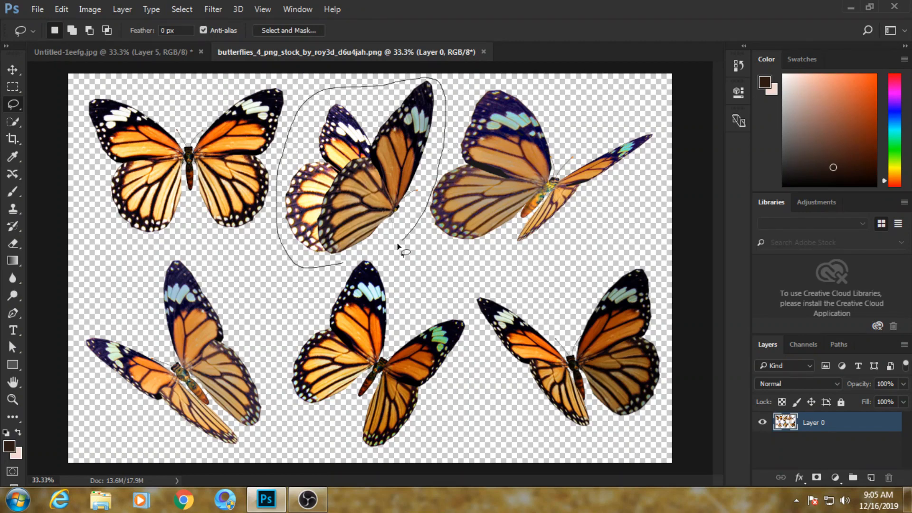
left_click_drag(335, 264, 336, 264)
key("v")
mouse_move(340, 164)
left_mouse_down()
mouse_move(193, 140)
mouse_move(145, 60)
mouse_move(508, 266)
left_mouse_up()
left_click(523, 262)
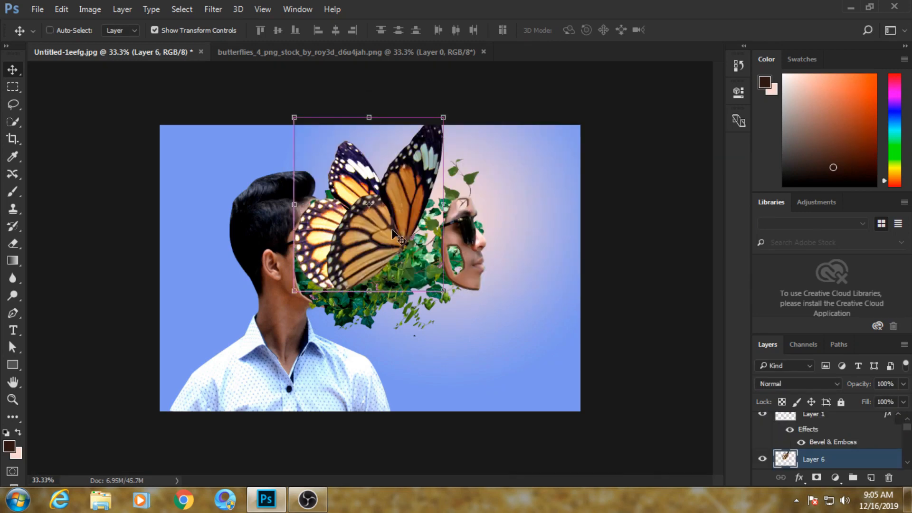
- Recolour the new butterfly layer to red with Hue/Saturation, setting hue to -31 and saturation to +38
key("ctrl+u")
left_click_drag(674, 216, 637, 213)
left_click_drag(663, 244, 689, 244)
left_click_drag(639, 216, 645, 215)
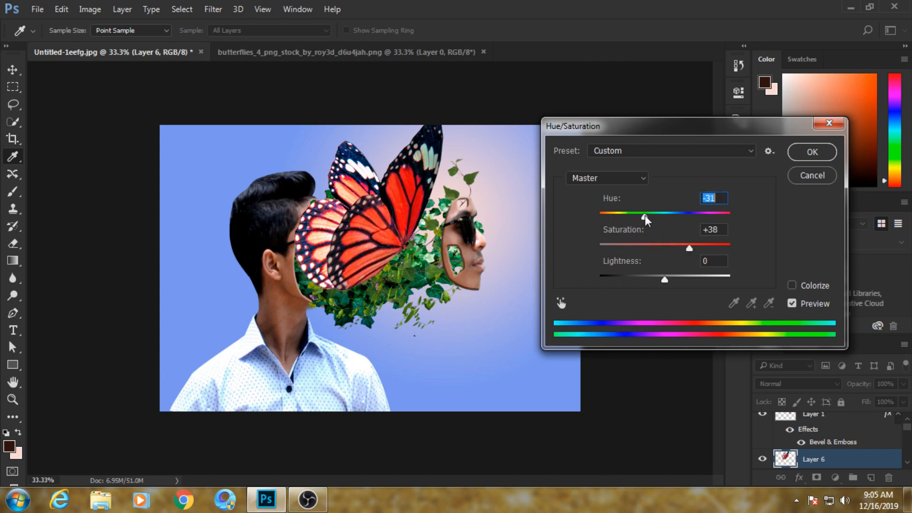
key("Return")
- Shrink the red butterfly to a small size, tilt it, and place it above the vines beside the face's forehead
left_click_drag(443, 291, 325, 142)
left_click_drag(352, 178, 432, 190)
left_click(588, 30)
- Lasso the rightmost butterfly of the lower row in the butterfly stock image and copy it into the portrait as a new layer
left_click(351, 57)
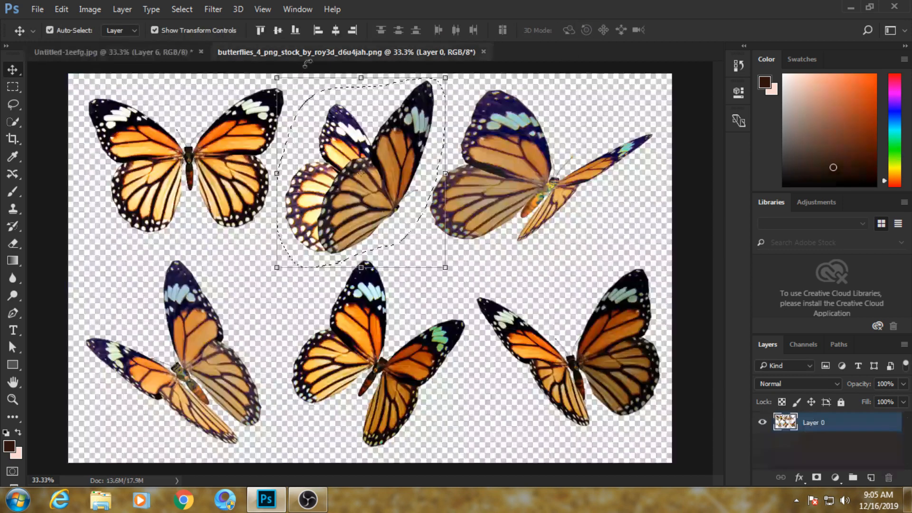
left_click(15, 107)
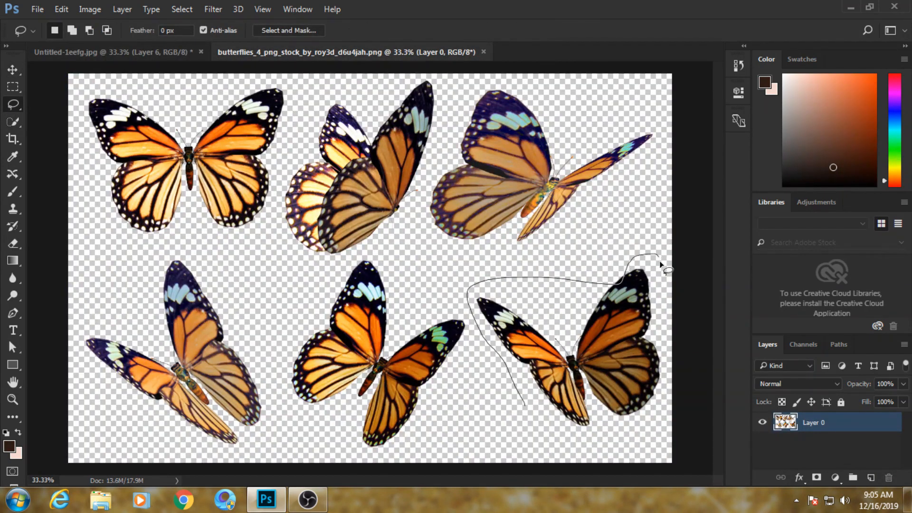
left_click_drag(532, 421, 531, 420)
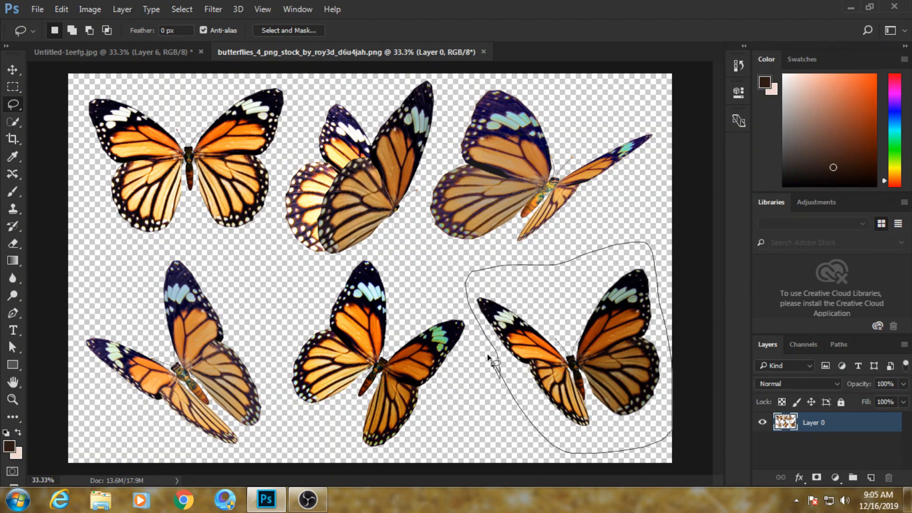
key("v")
mouse_move(499, 368)
left_mouse_down()
mouse_move(118, 142)
mouse_move(102, 54)
mouse_move(380, 227)
left_mouse_up()
left_click(531, 267)
- Raise the second butterfly's saturation and shift its hue toward red with Hue/Saturation
key("ctrl+u")
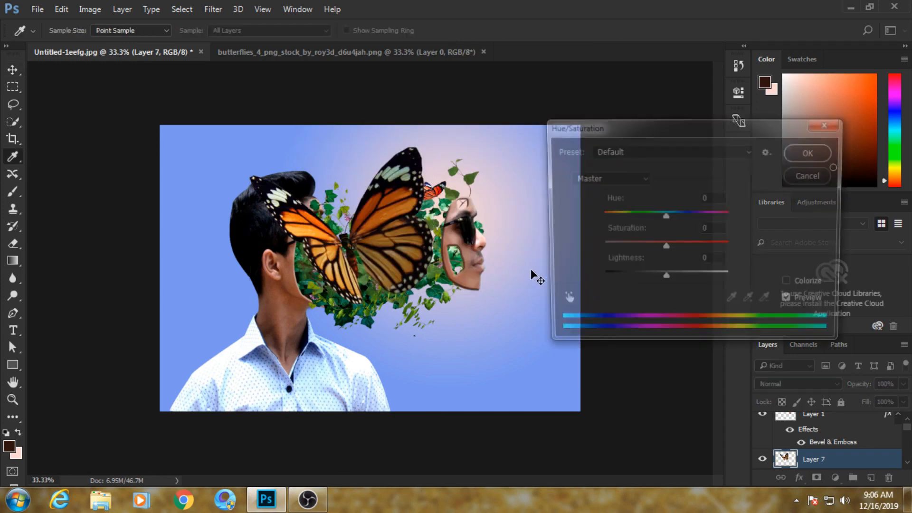
left_click_drag(686, 243, 689, 247)
mouse_move(664, 215)
left_mouse_down()
mouse_move(644, 218)
mouse_move(692, 218)
mouse_move(651, 215)
left_mouse_up()
left_click(812, 152)
- Scale the second butterfly to 17.75% wide and 16.20% high, rotate it -28.49°, and place it on the ivy near the hollow head
key("v")
left_click_drag(431, 304, 383, 225)
left_click_drag(397, 182, 382, 173)
mouse_move(378, 217)
left_mouse_down()
mouse_move(364, 204)
mouse_move(369, 214)
mouse_move(394, 208)
mouse_move(366, 206)
mouse_move(365, 218)
mouse_move(373, 200)
left_mouse_up()
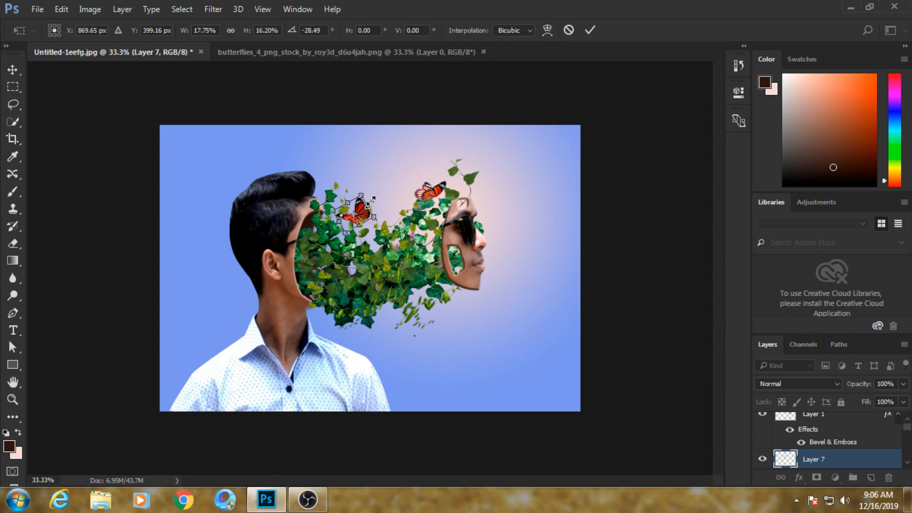
left_click(589, 30)
- Lasso the middle butterfly of the lower row in the stock image and copy it into the portrait as a new layer
key("ctrl+Tab")
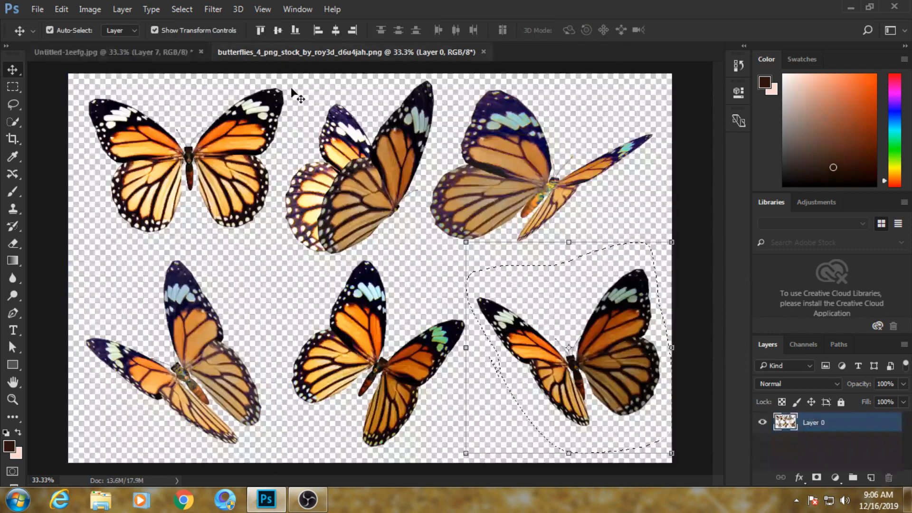
left_click(12, 104)
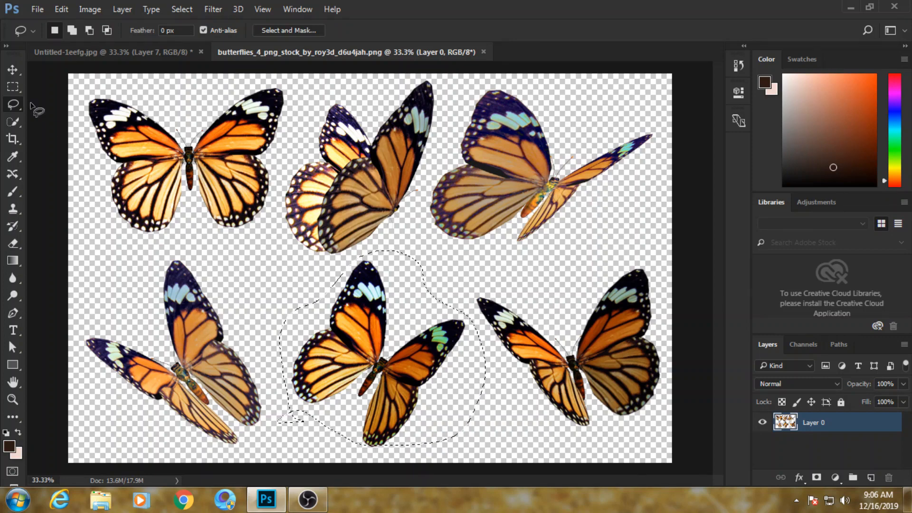
key("v")
mouse_move(387, 327)
left_mouse_down()
mouse_move(223, 110)
mouse_move(153, 61)
mouse_move(254, 151)
mouse_move(421, 264)
left_mouse_up()
left_click(527, 261)
- Recolour the third butterfly to yellow with Hue/Saturation, setting hue to +32 and saturation to +39
key("ctrl+u")
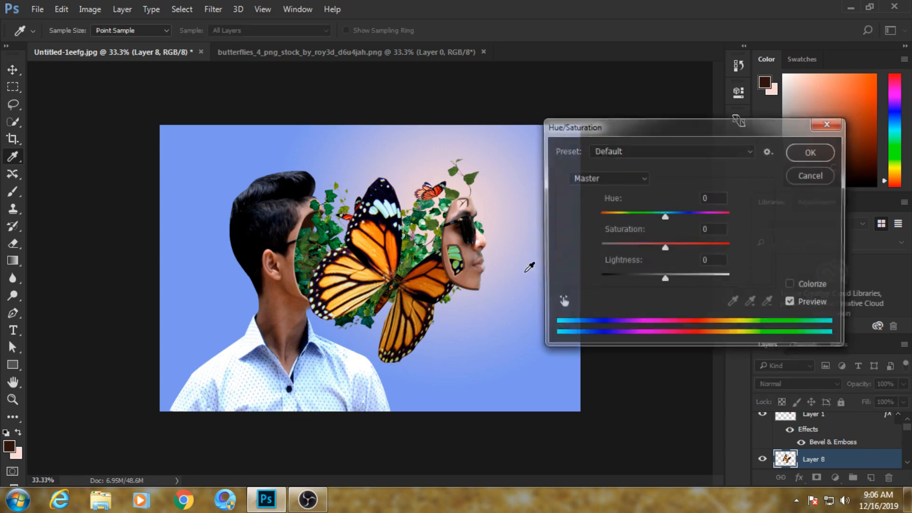
left_click_drag(666, 247, 690, 248)
left_click_drag(664, 215, 685, 215)
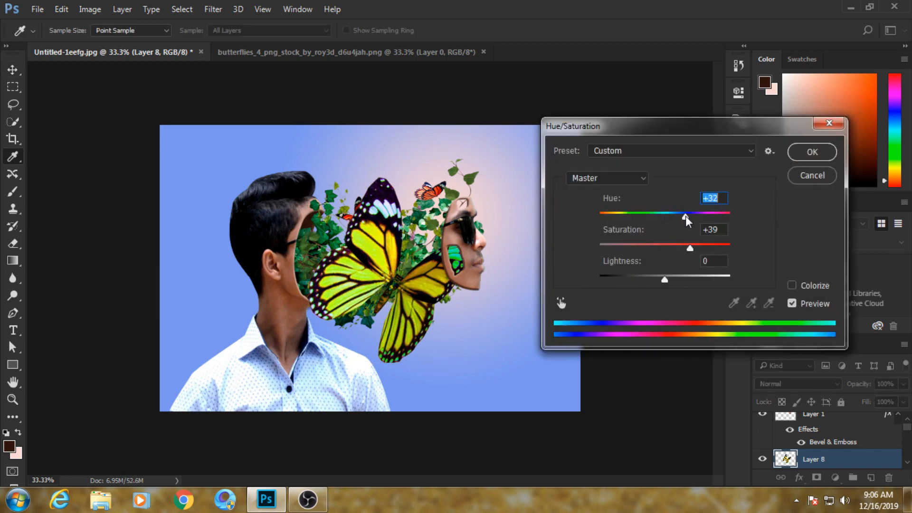
left_click(812, 153)
- Scale the yellow butterfly to 16.69% wide and 10.32% high, rotate it 16.63° between the two red butterflies, and shift its hue to -60
left_click_drag(481, 362, 420, 207)
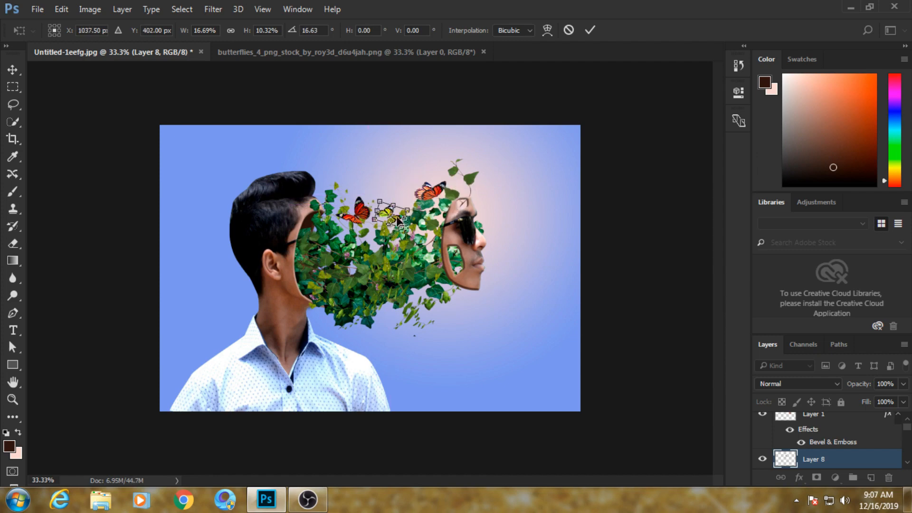
left_click(590, 30)
key("ctrl+u")
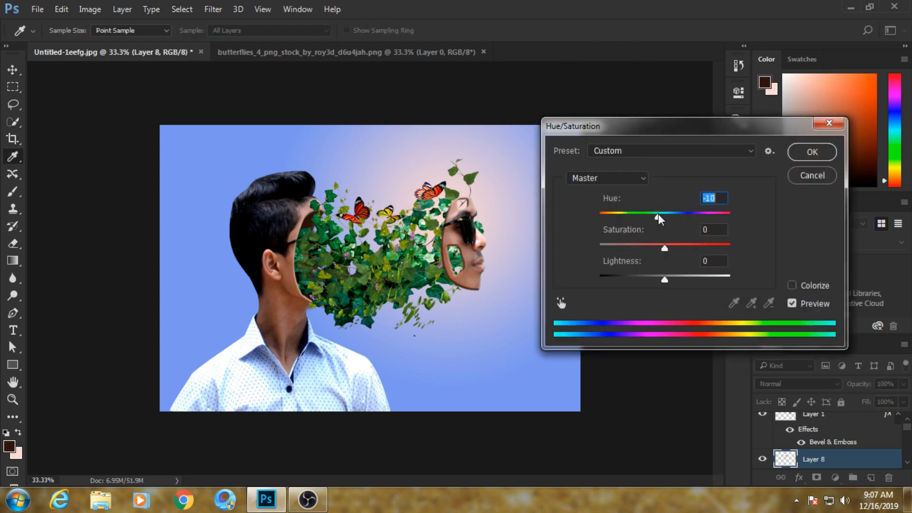
mouse_move(642, 212)
left_mouse_down()
mouse_move(622, 212)
mouse_move(639, 205)
mouse_move(631, 205)
left_mouse_up()
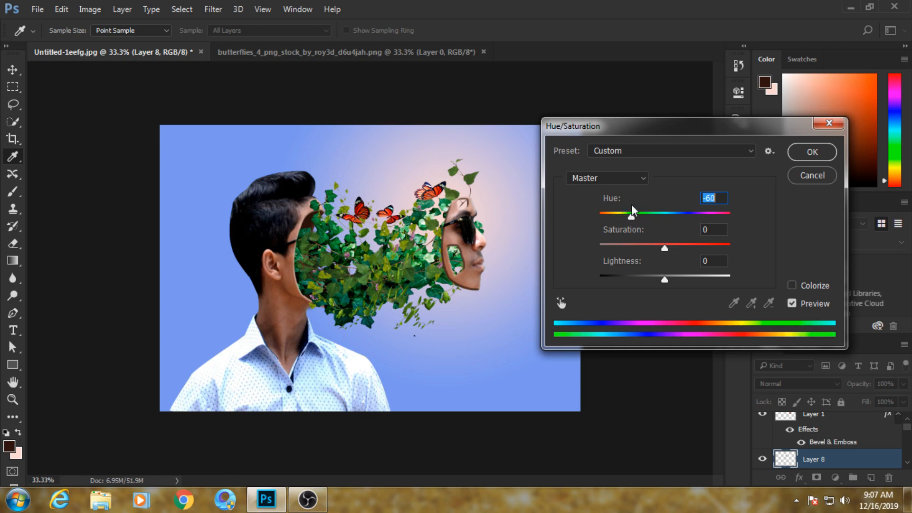
left_click(810, 151)
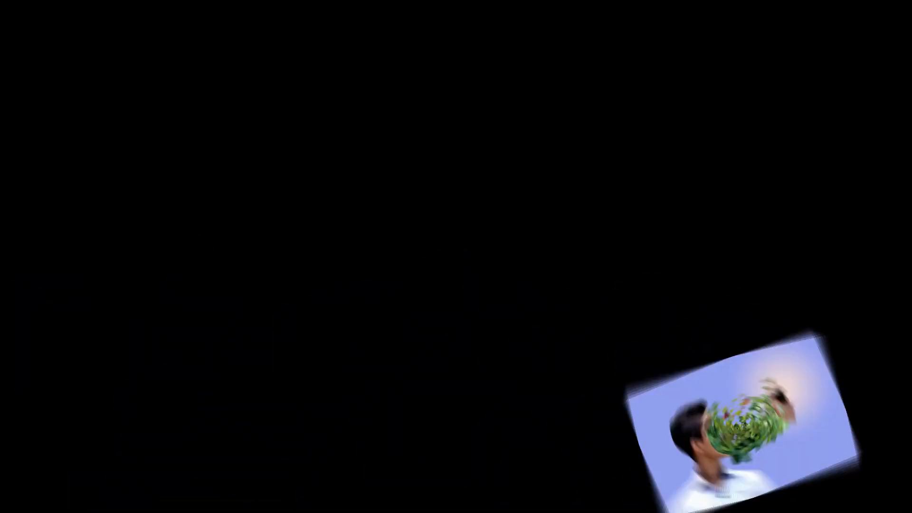